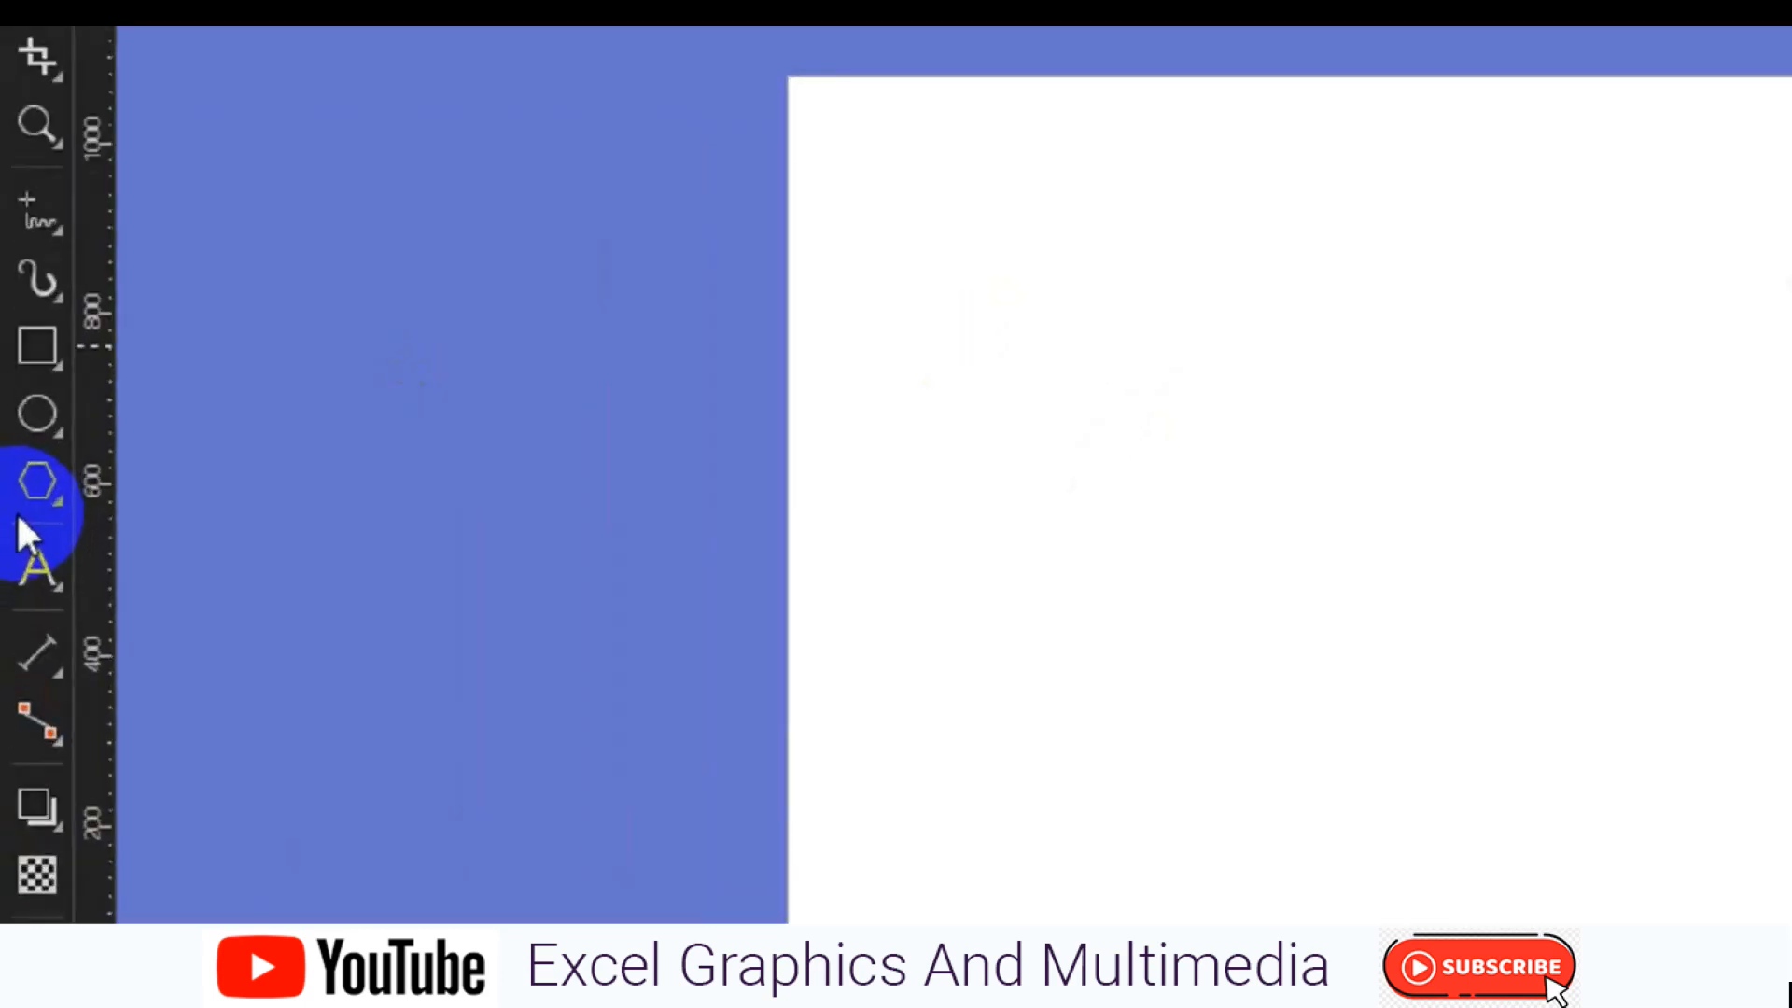
- Draw a circle about 611 px in diameter and centre it on the page
left_click(47, 407)
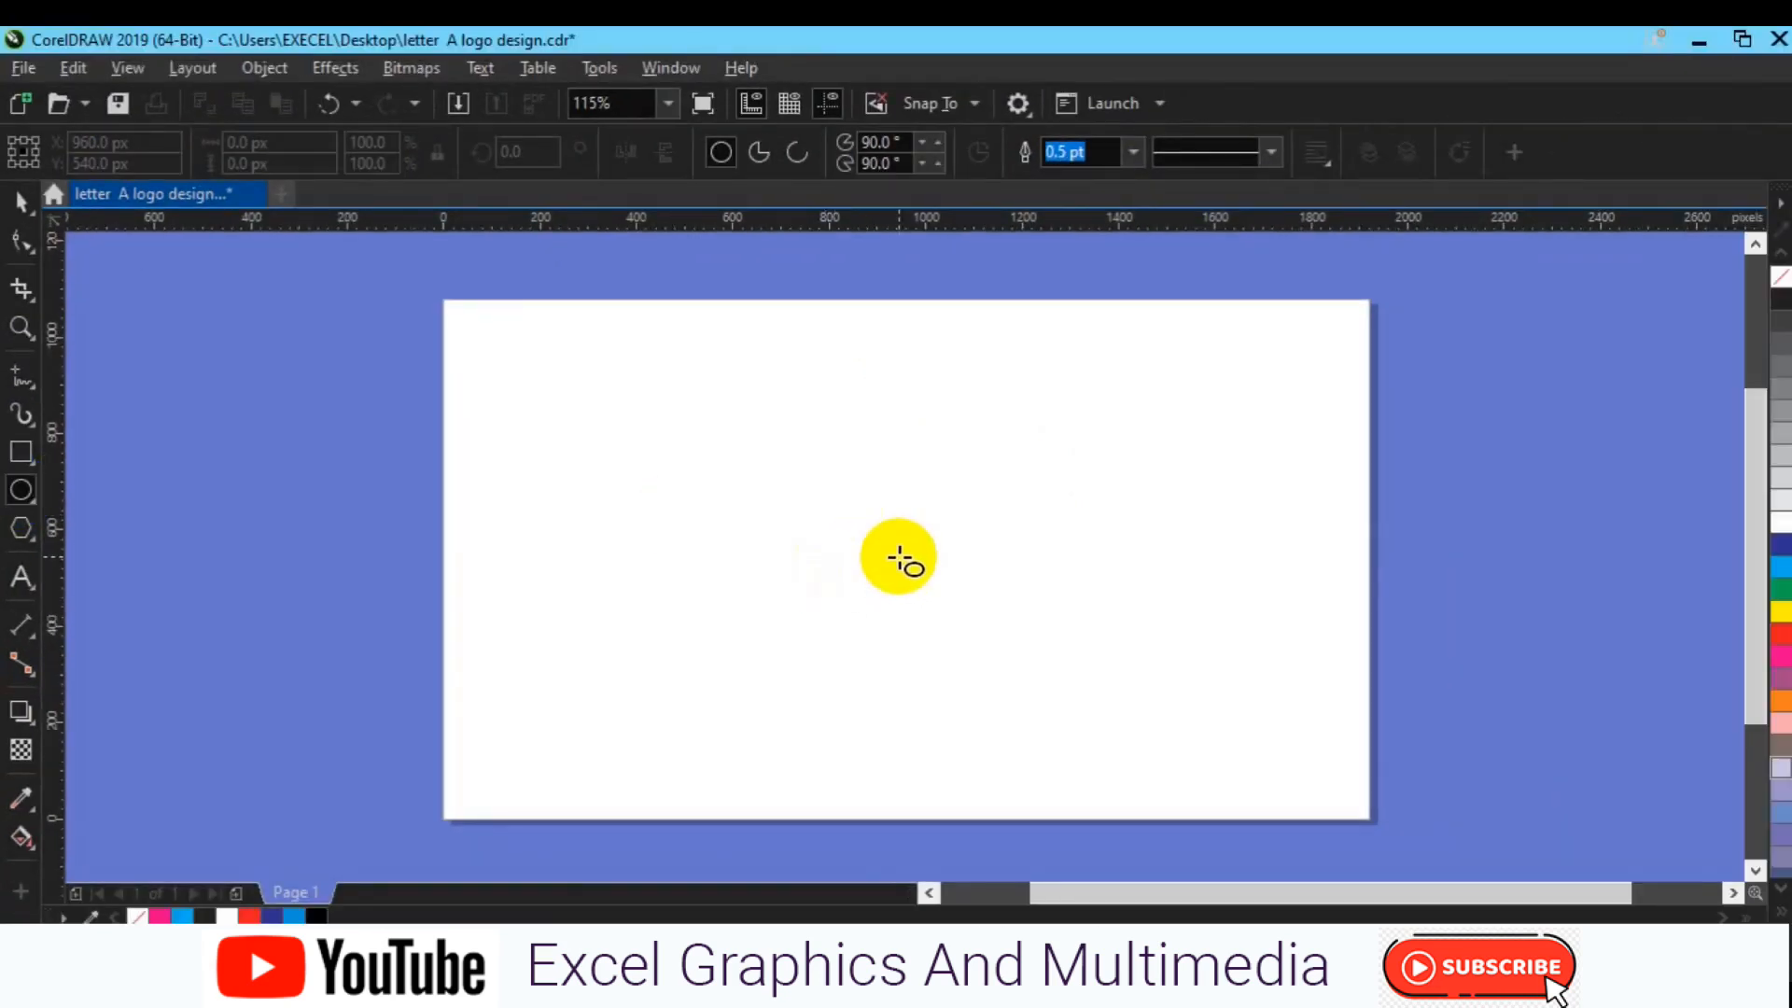
left_click_drag(868, 524, 1166, 764)
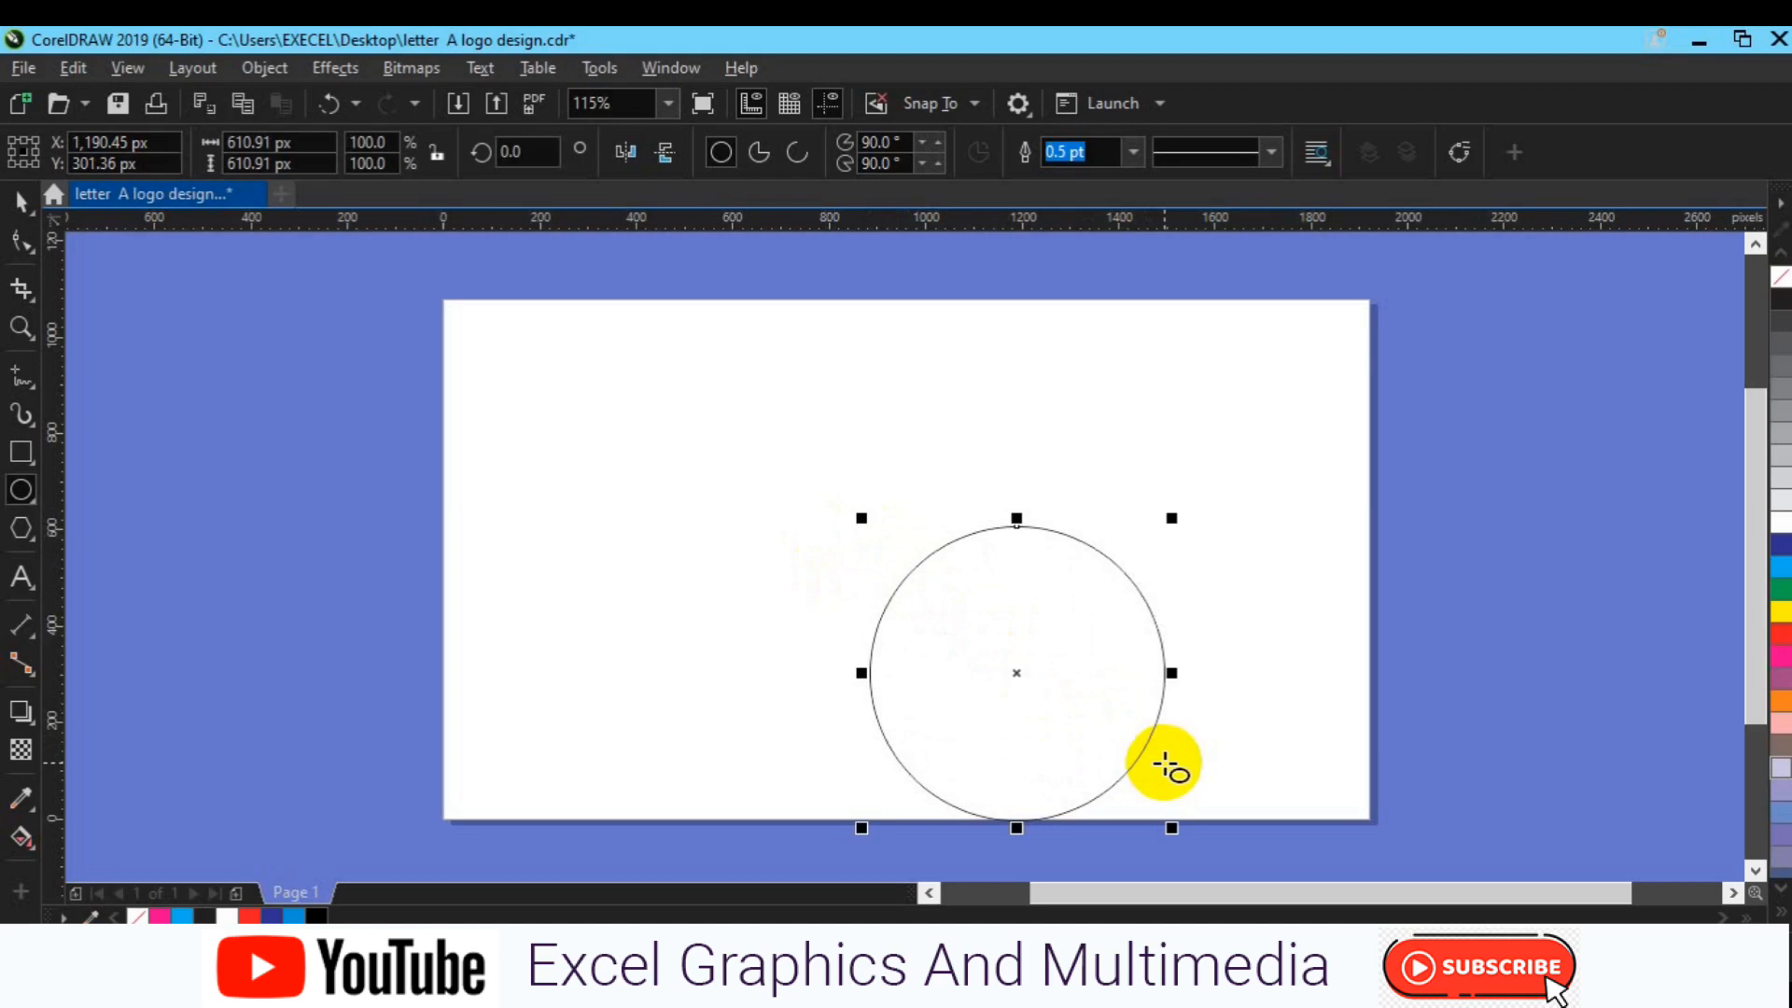
key("p")
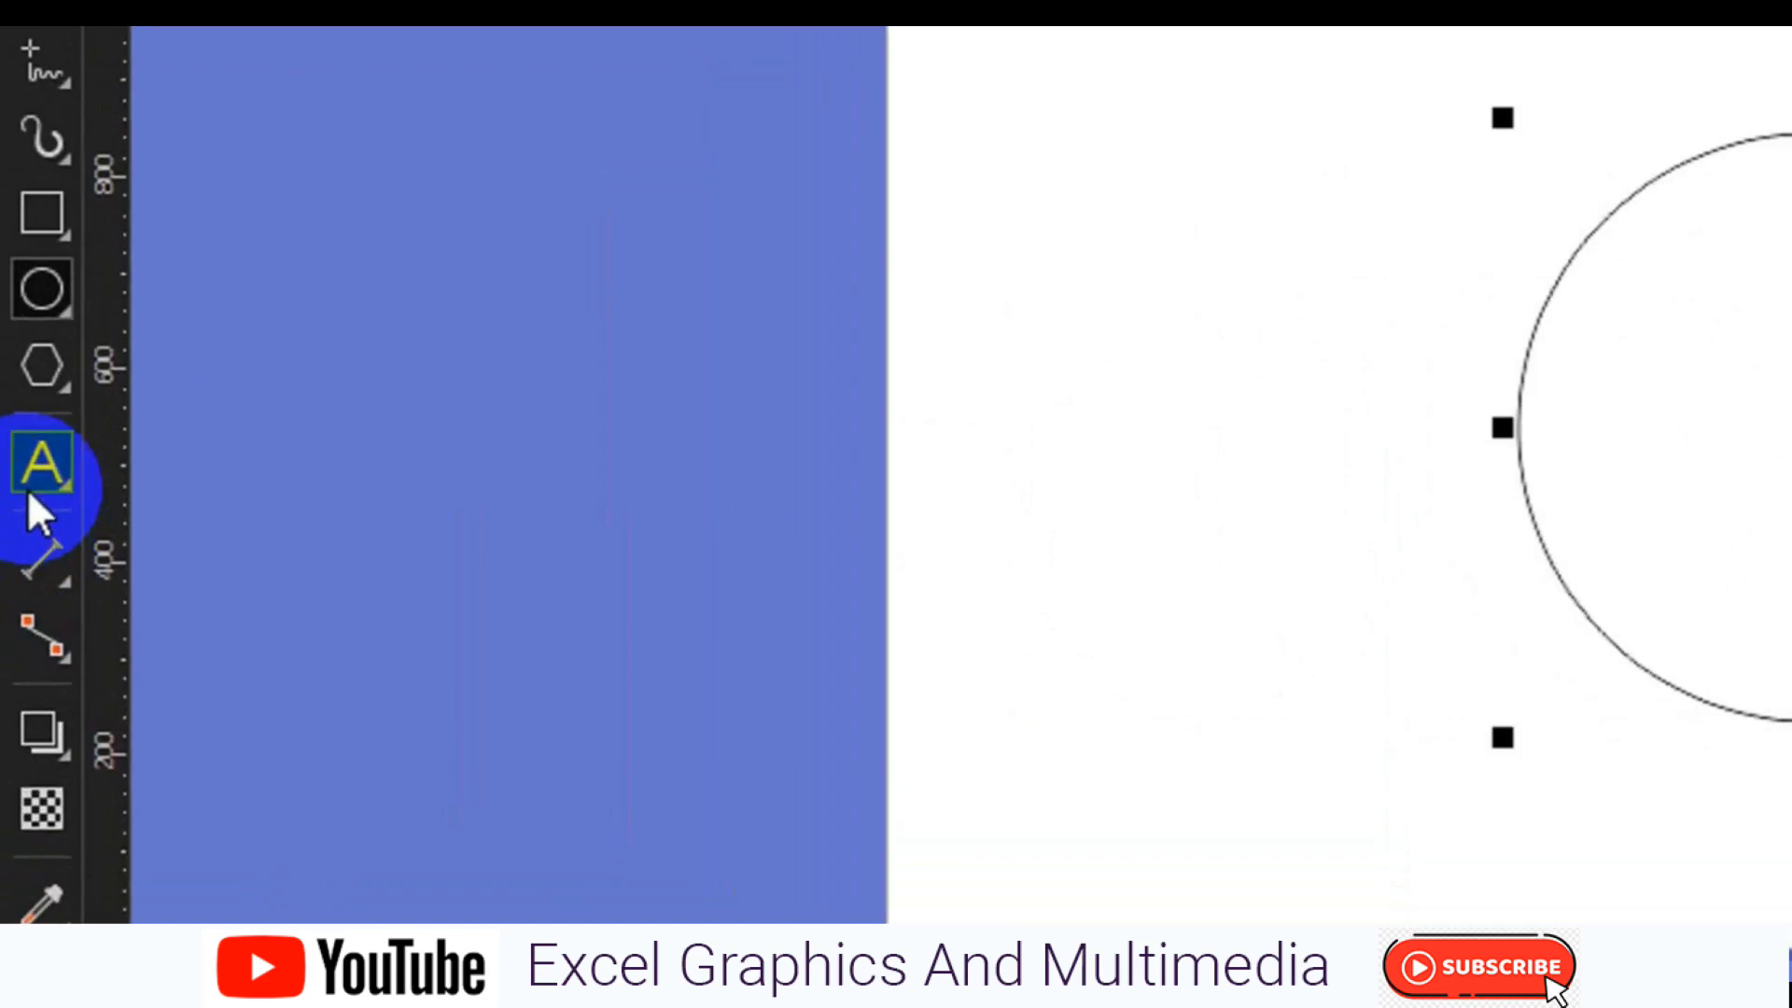
- Add the artistic text "HOW TO TYPE" on the page beside the circle
left_click(28, 493)
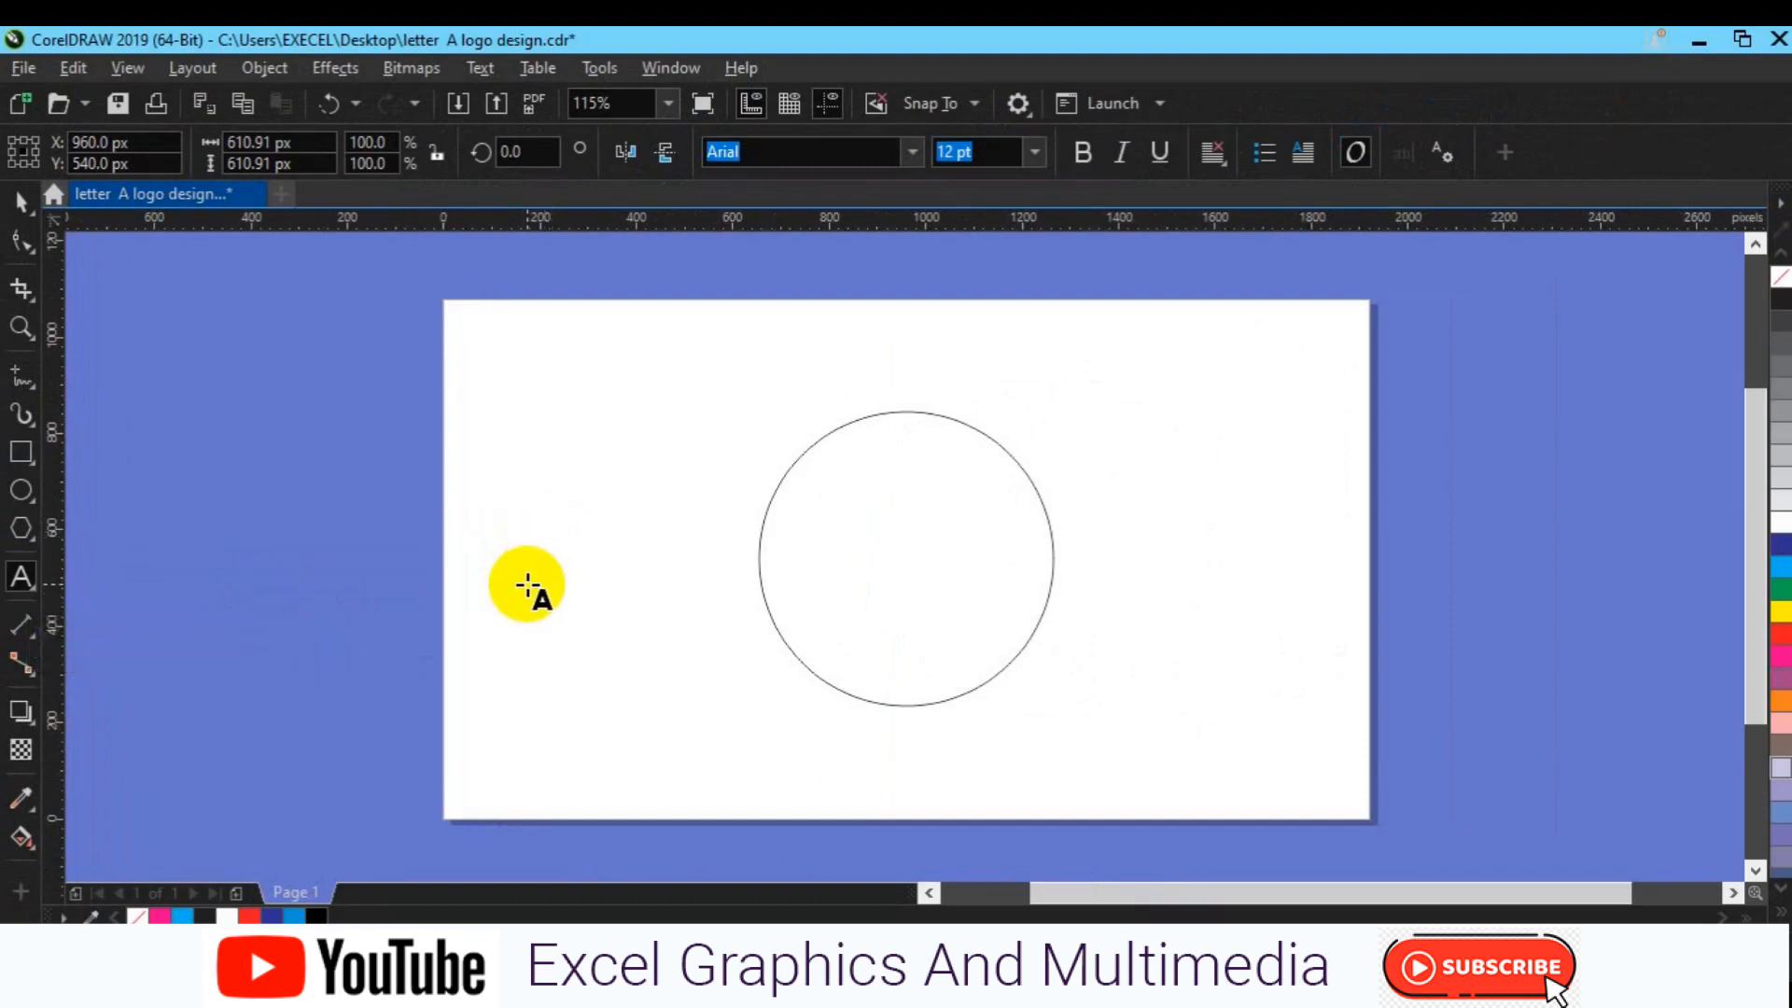
left_click(528, 584)
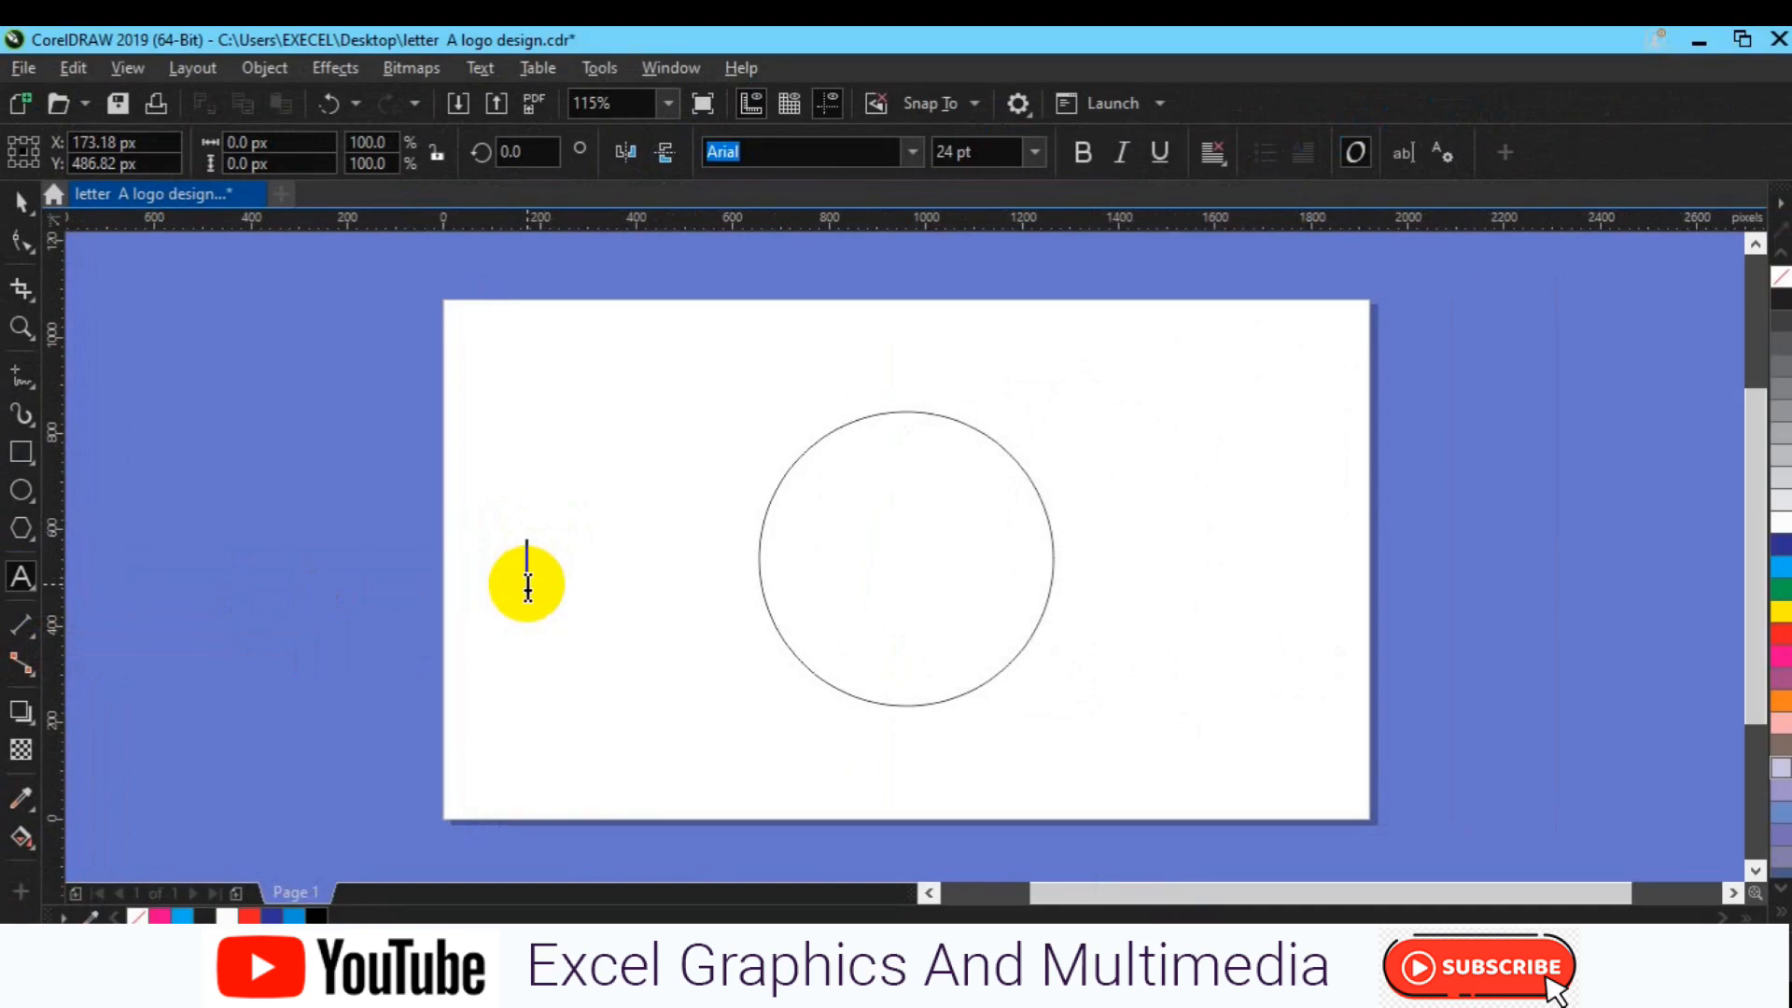
type("HIW")
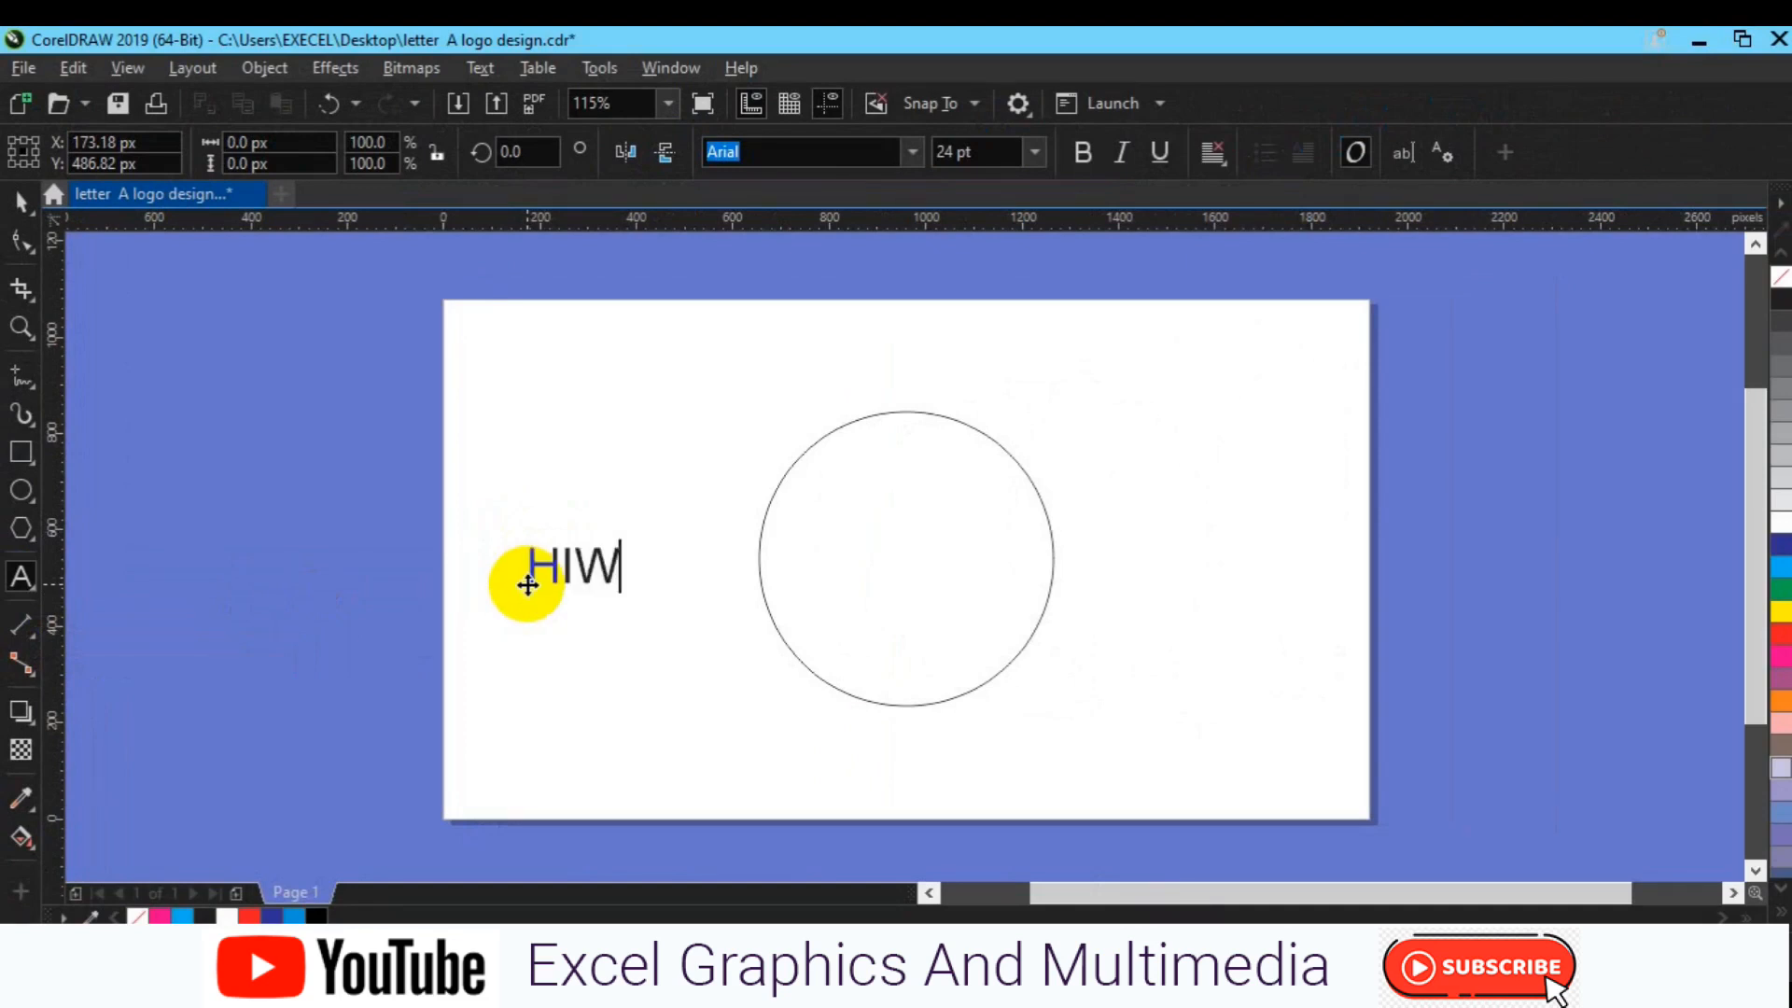
key("BackSpace")
key("BackSpace")
key("BackSpace")
type("OW TO TYPE")
key("Escape")
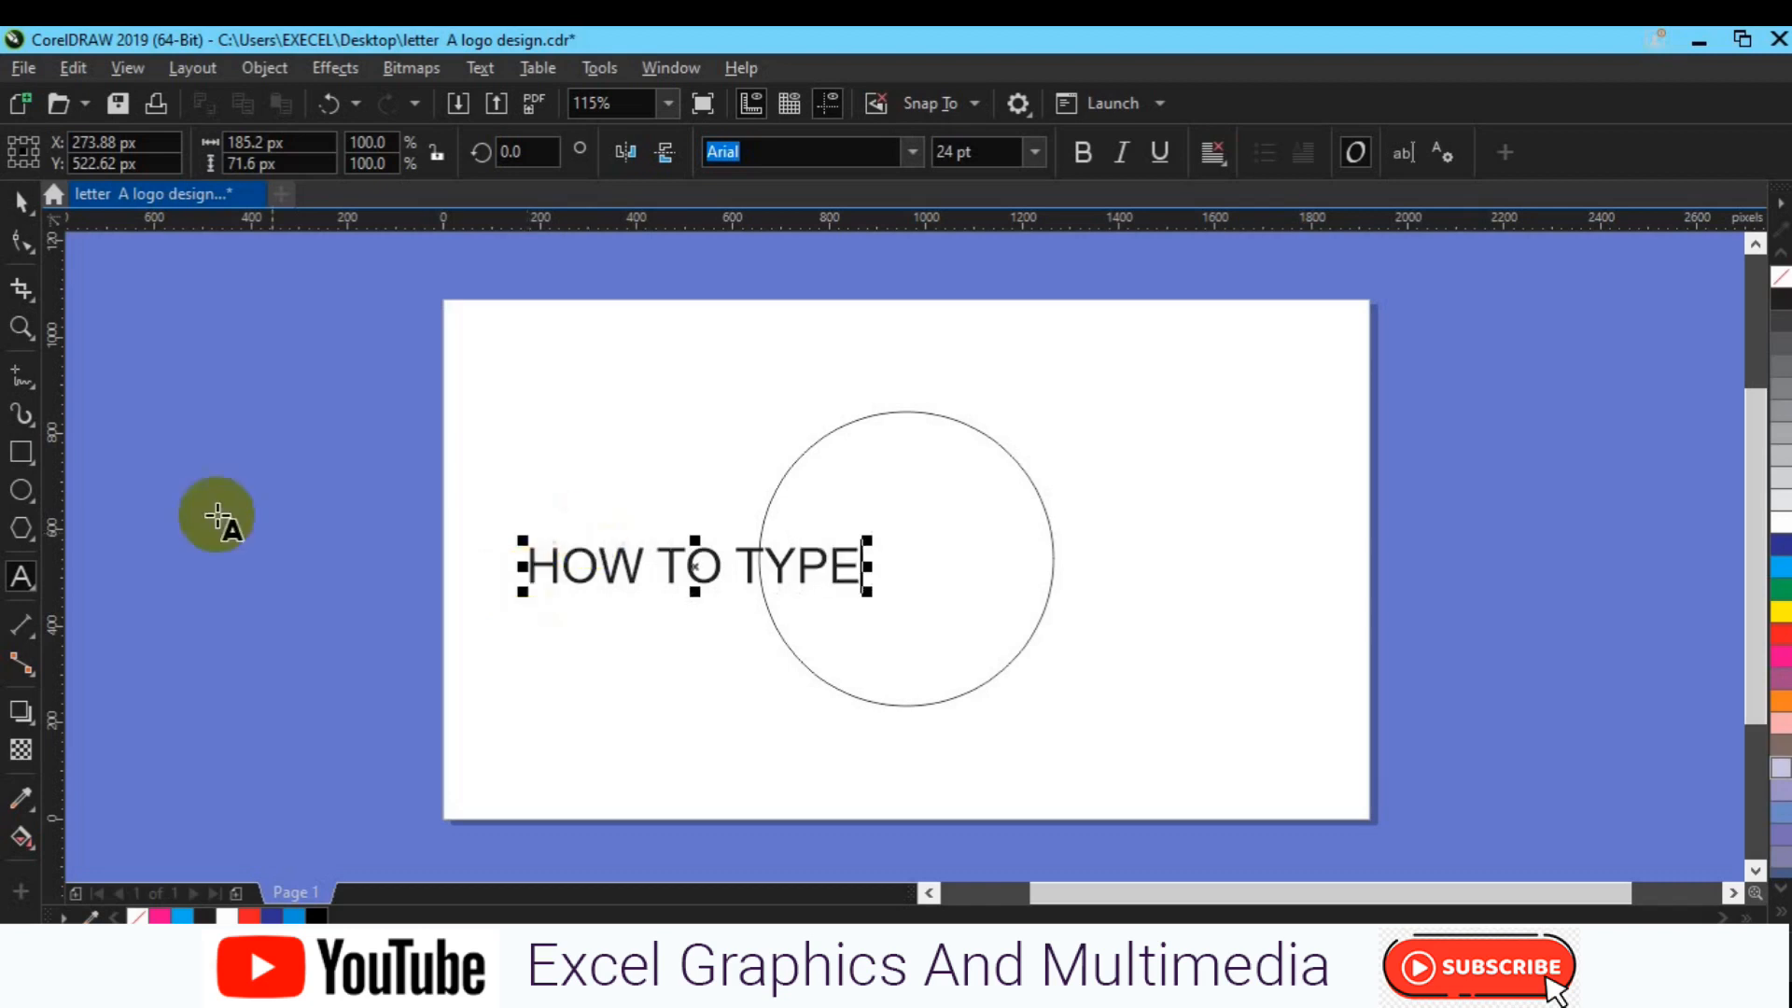
- Make the HOW TO TYPE text bold and move it over the middle of the circle
left_click(23, 199)
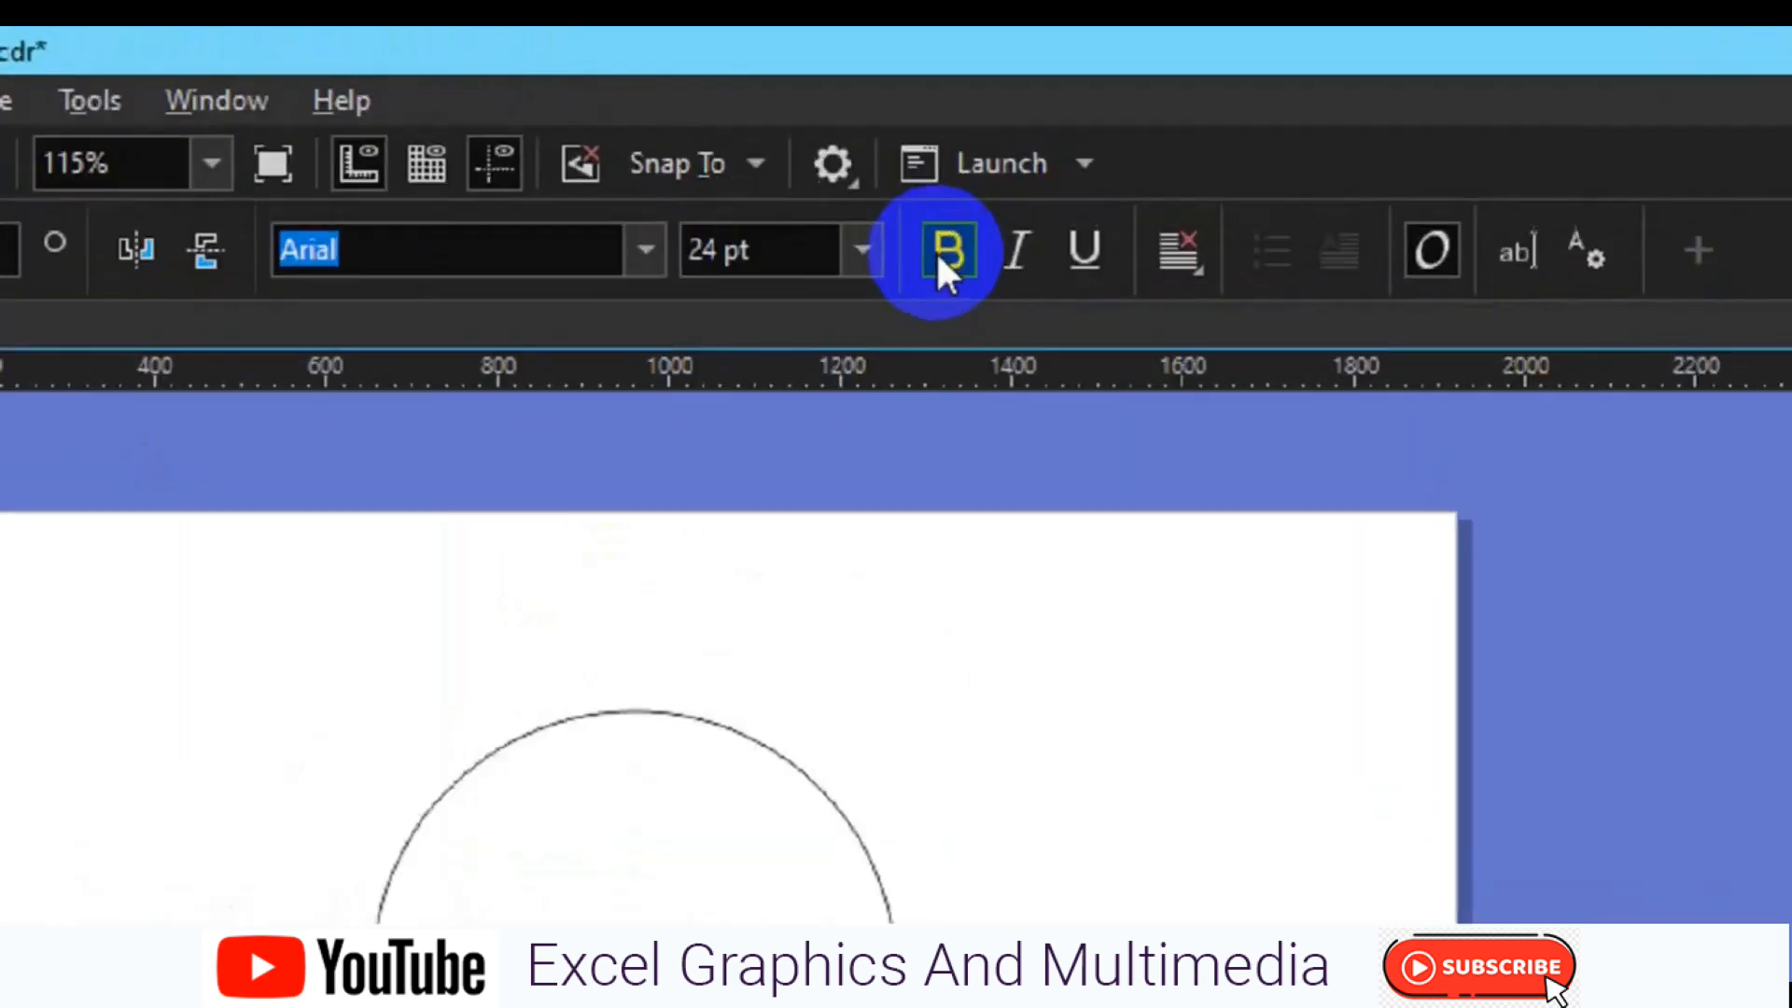
left_click(942, 258)
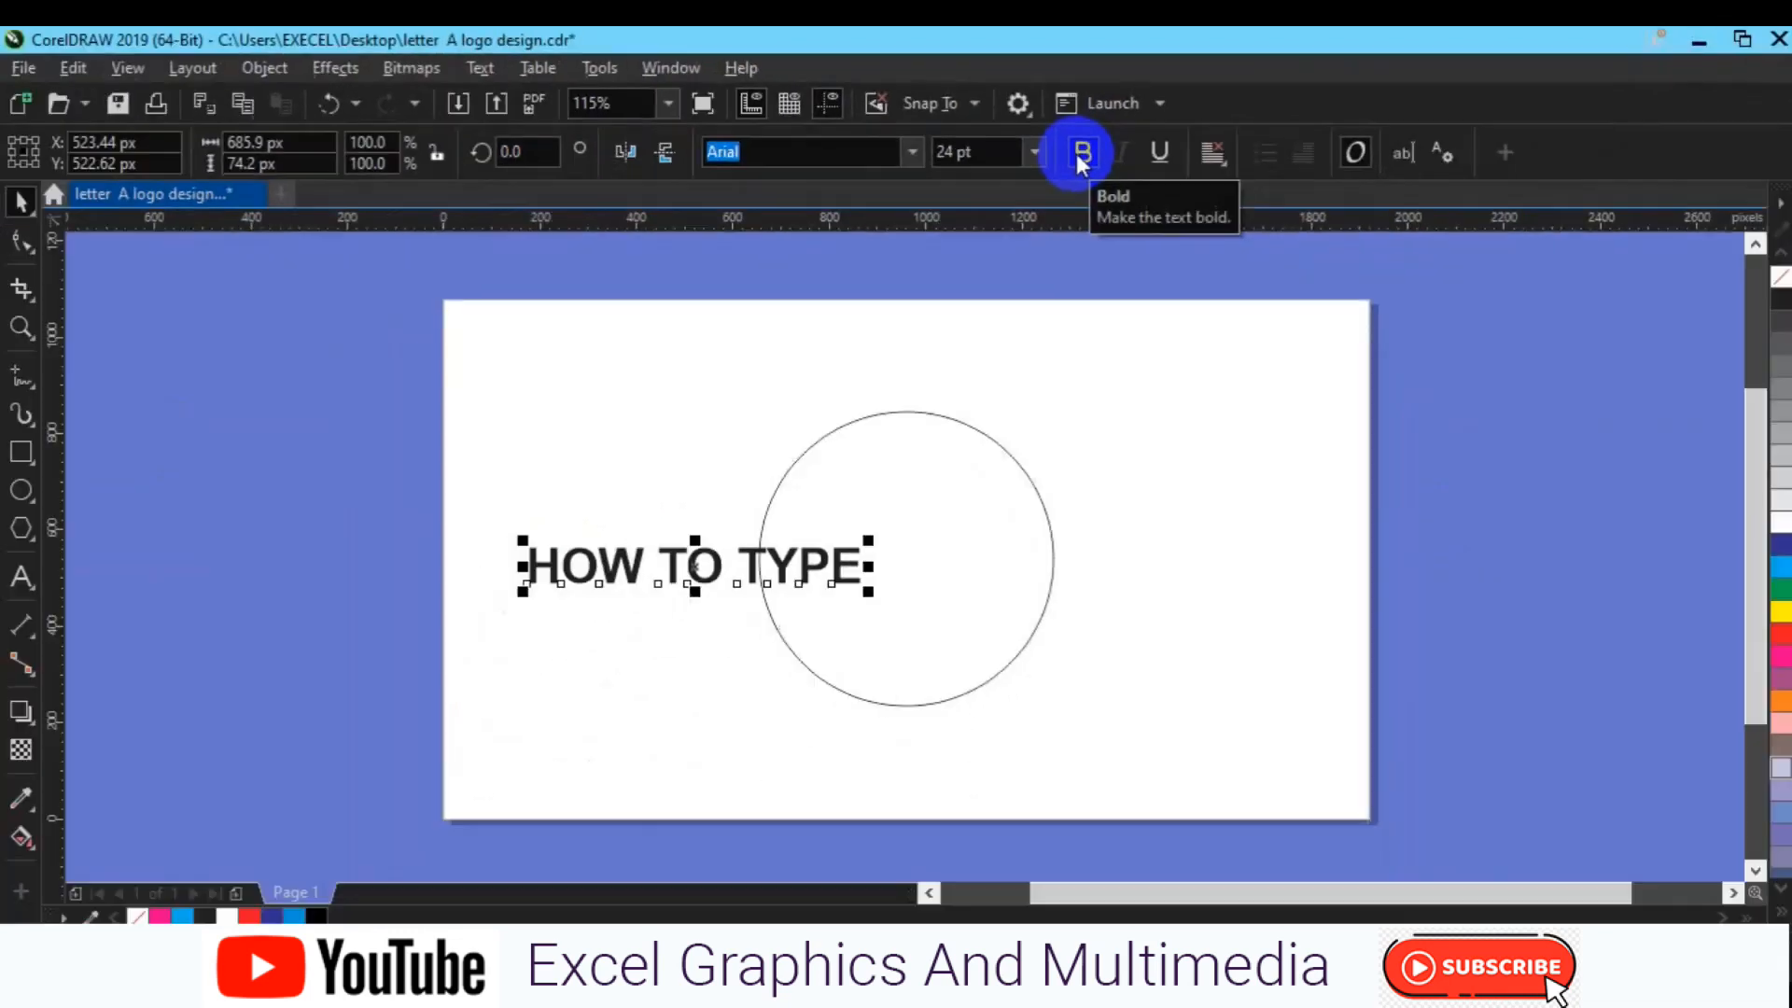
left_click_drag(692, 580, 910, 551)
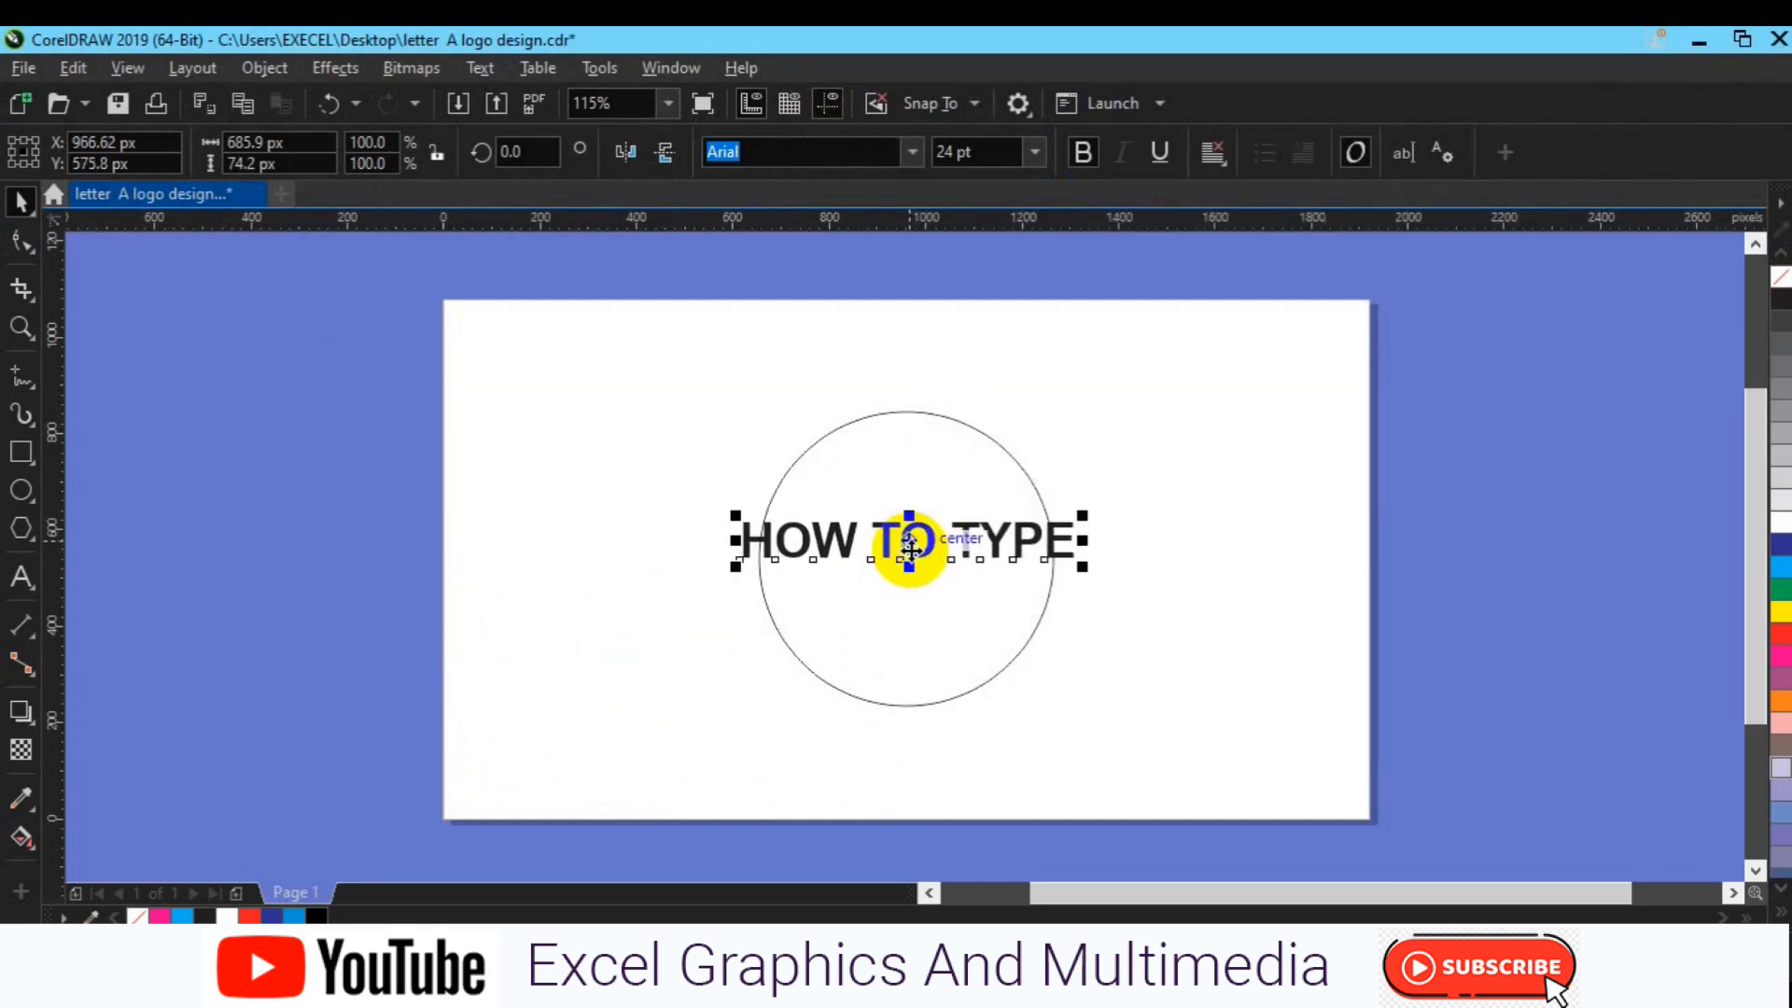
left_click_drag(909, 551, 909, 551)
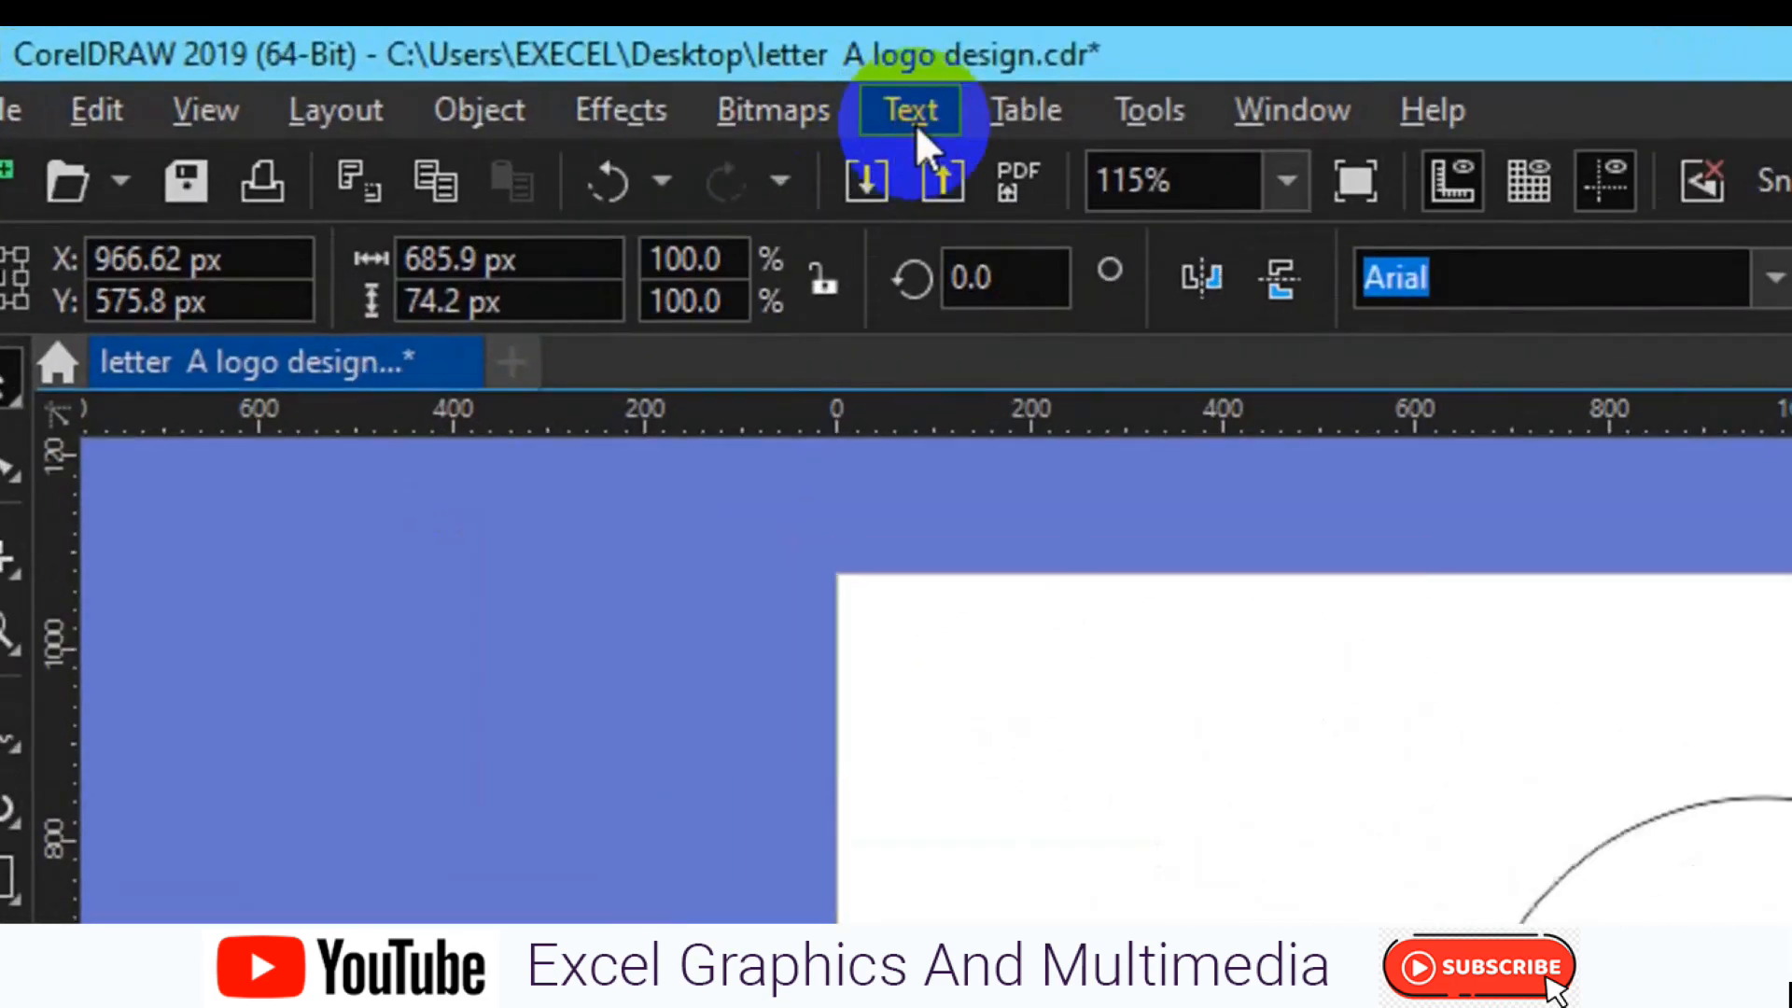
- Fit the HOW TO TYPE text to the outside of the circle, arched over its upper edge
left_click(915, 123)
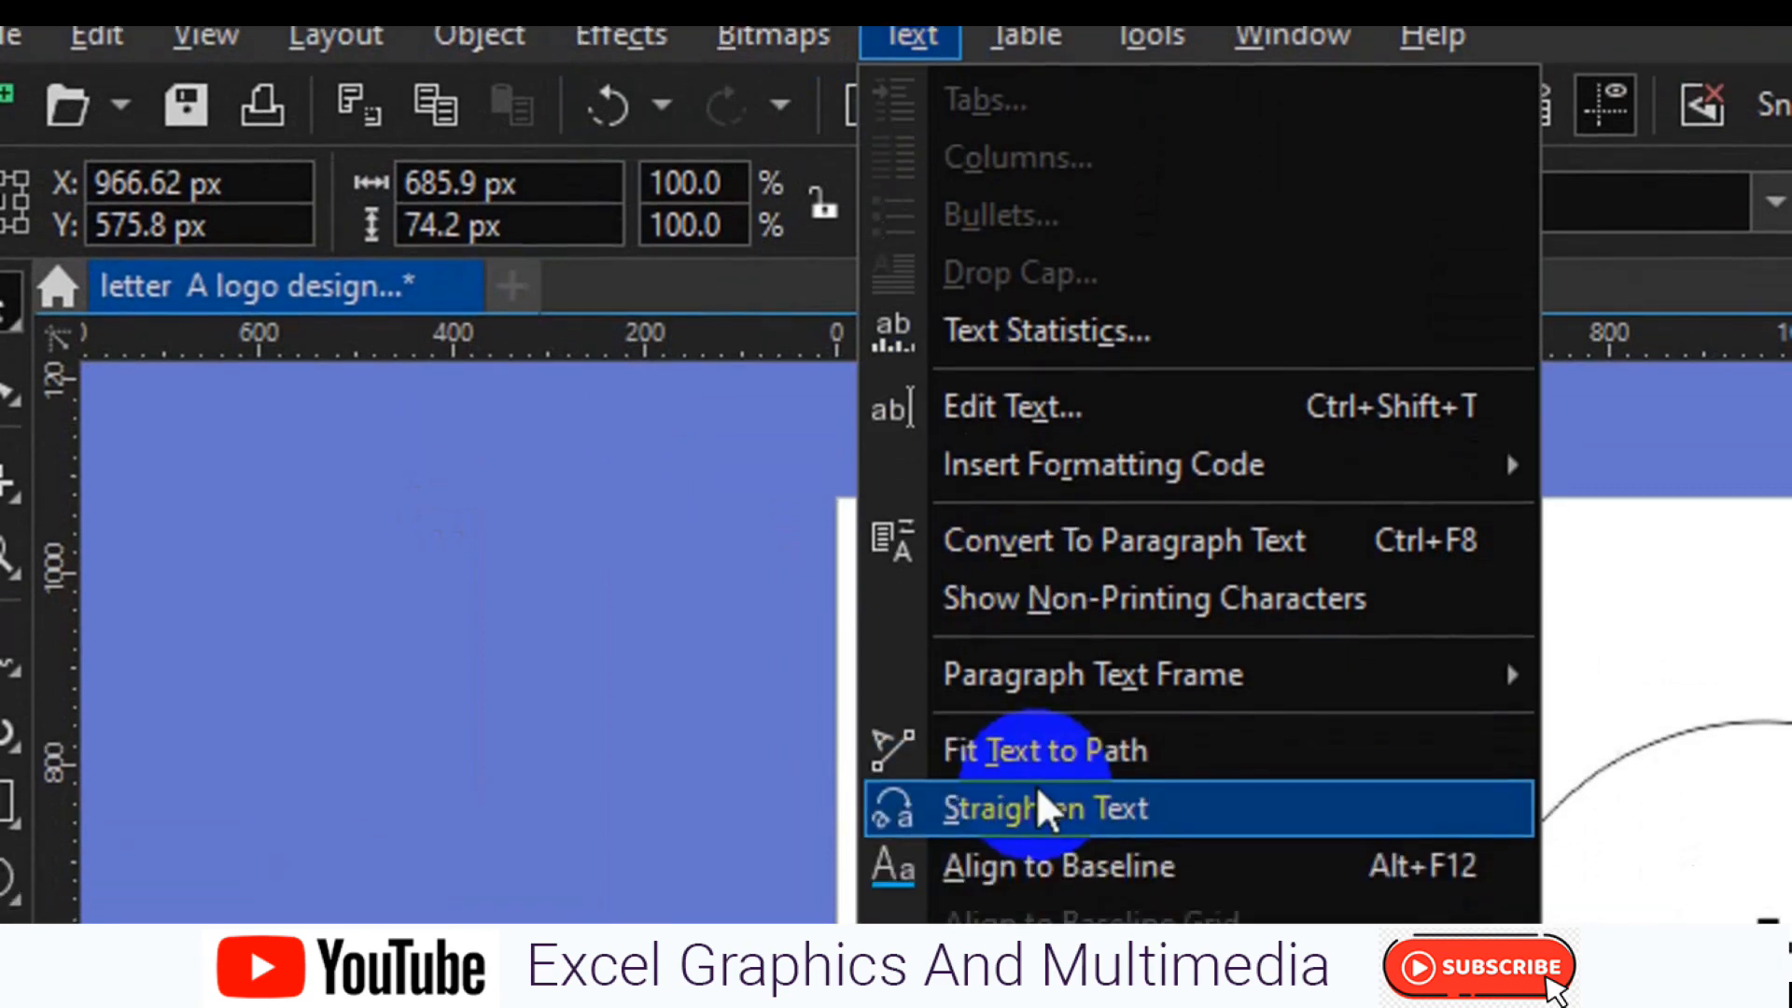
left_click(1049, 732)
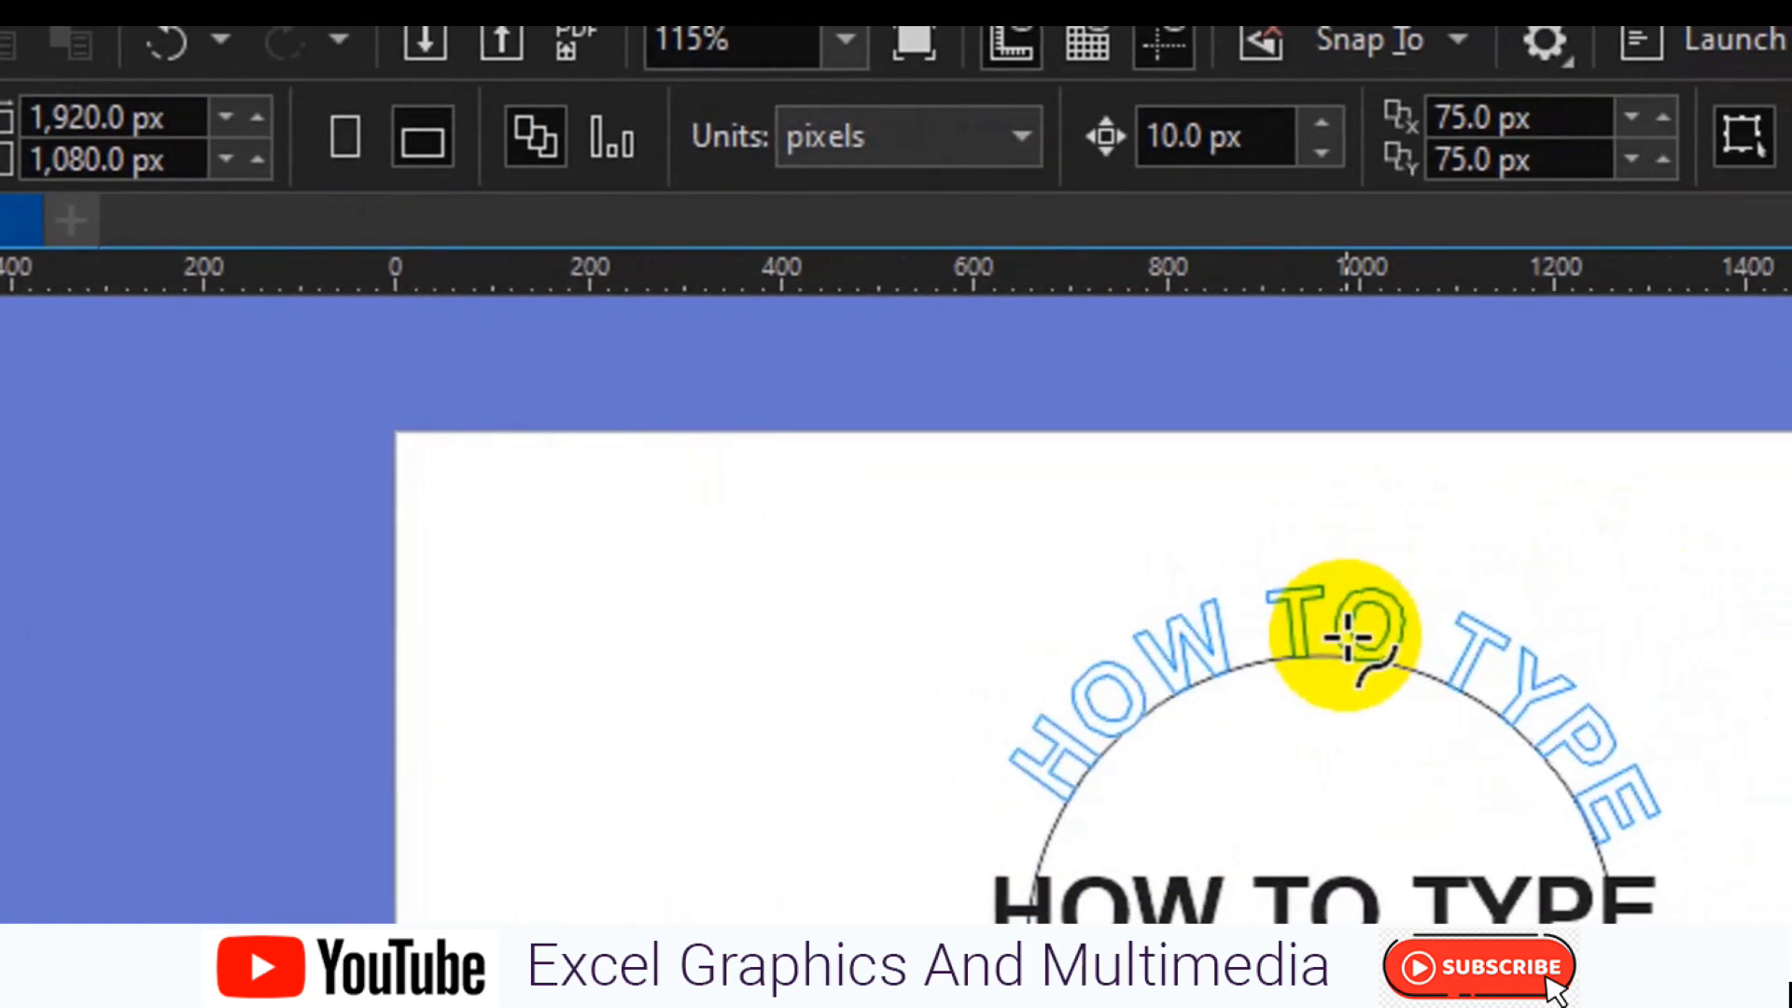
left_click(1350, 636)
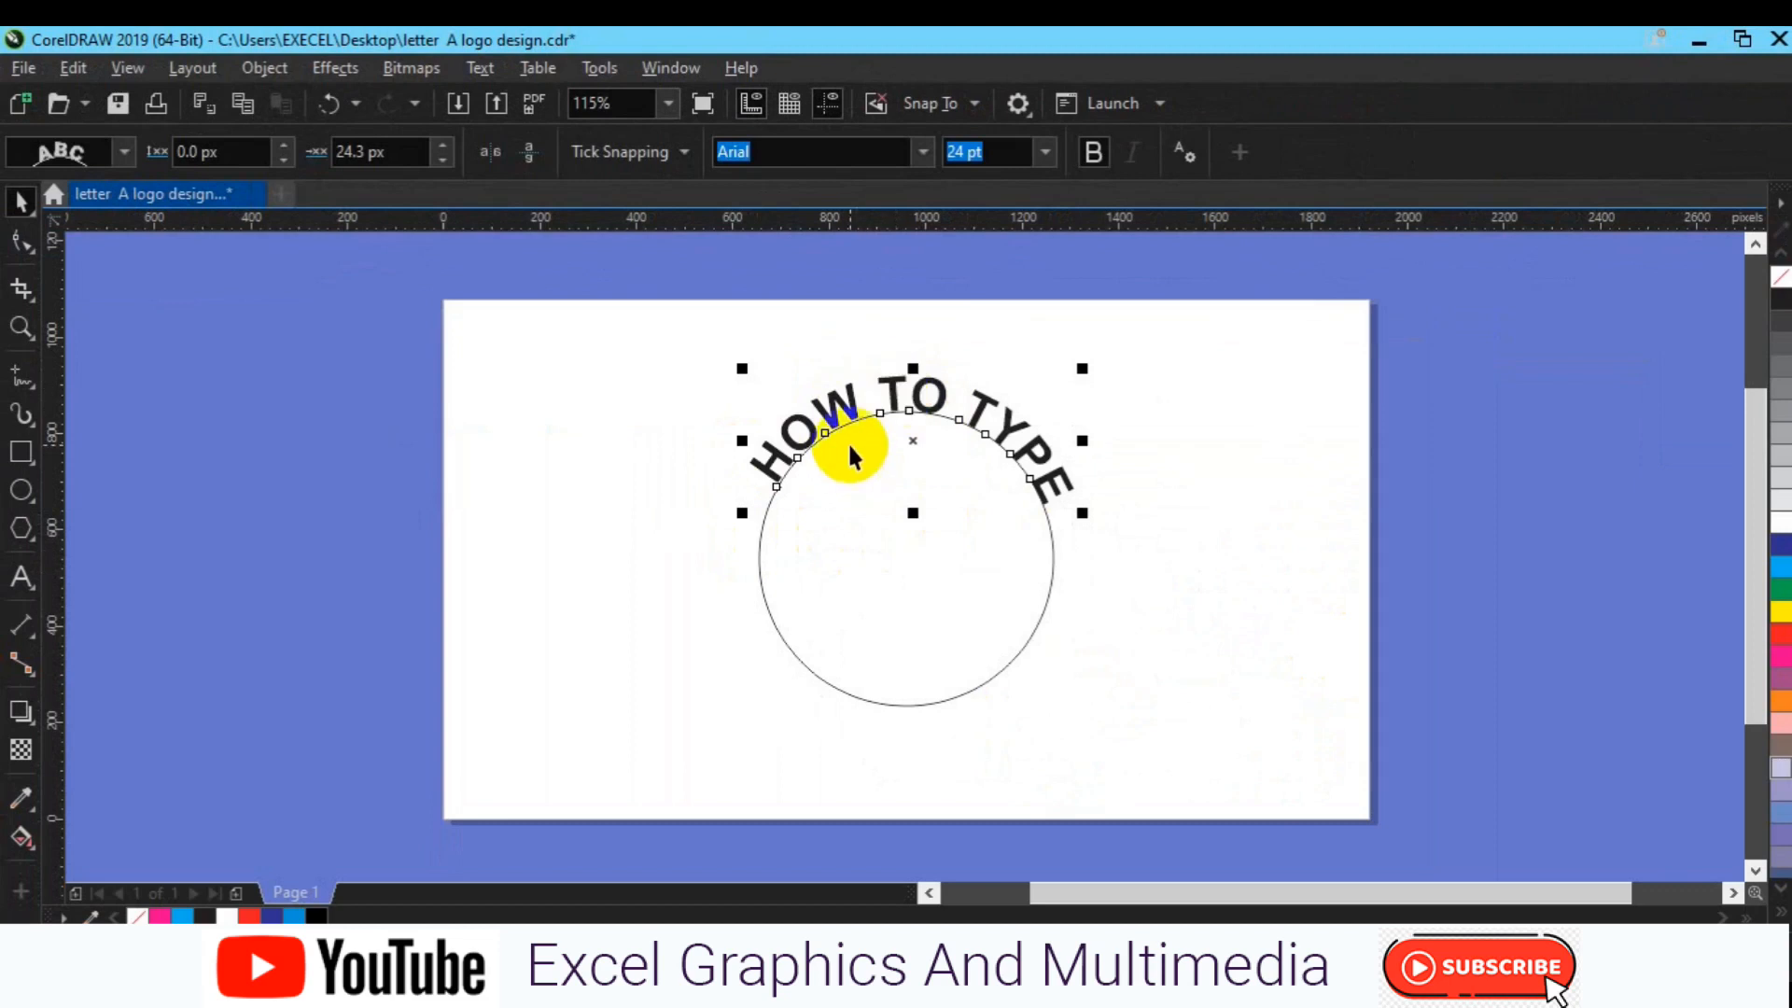
- Set the font size of the curved text to 30 pt
double_click(963, 155)
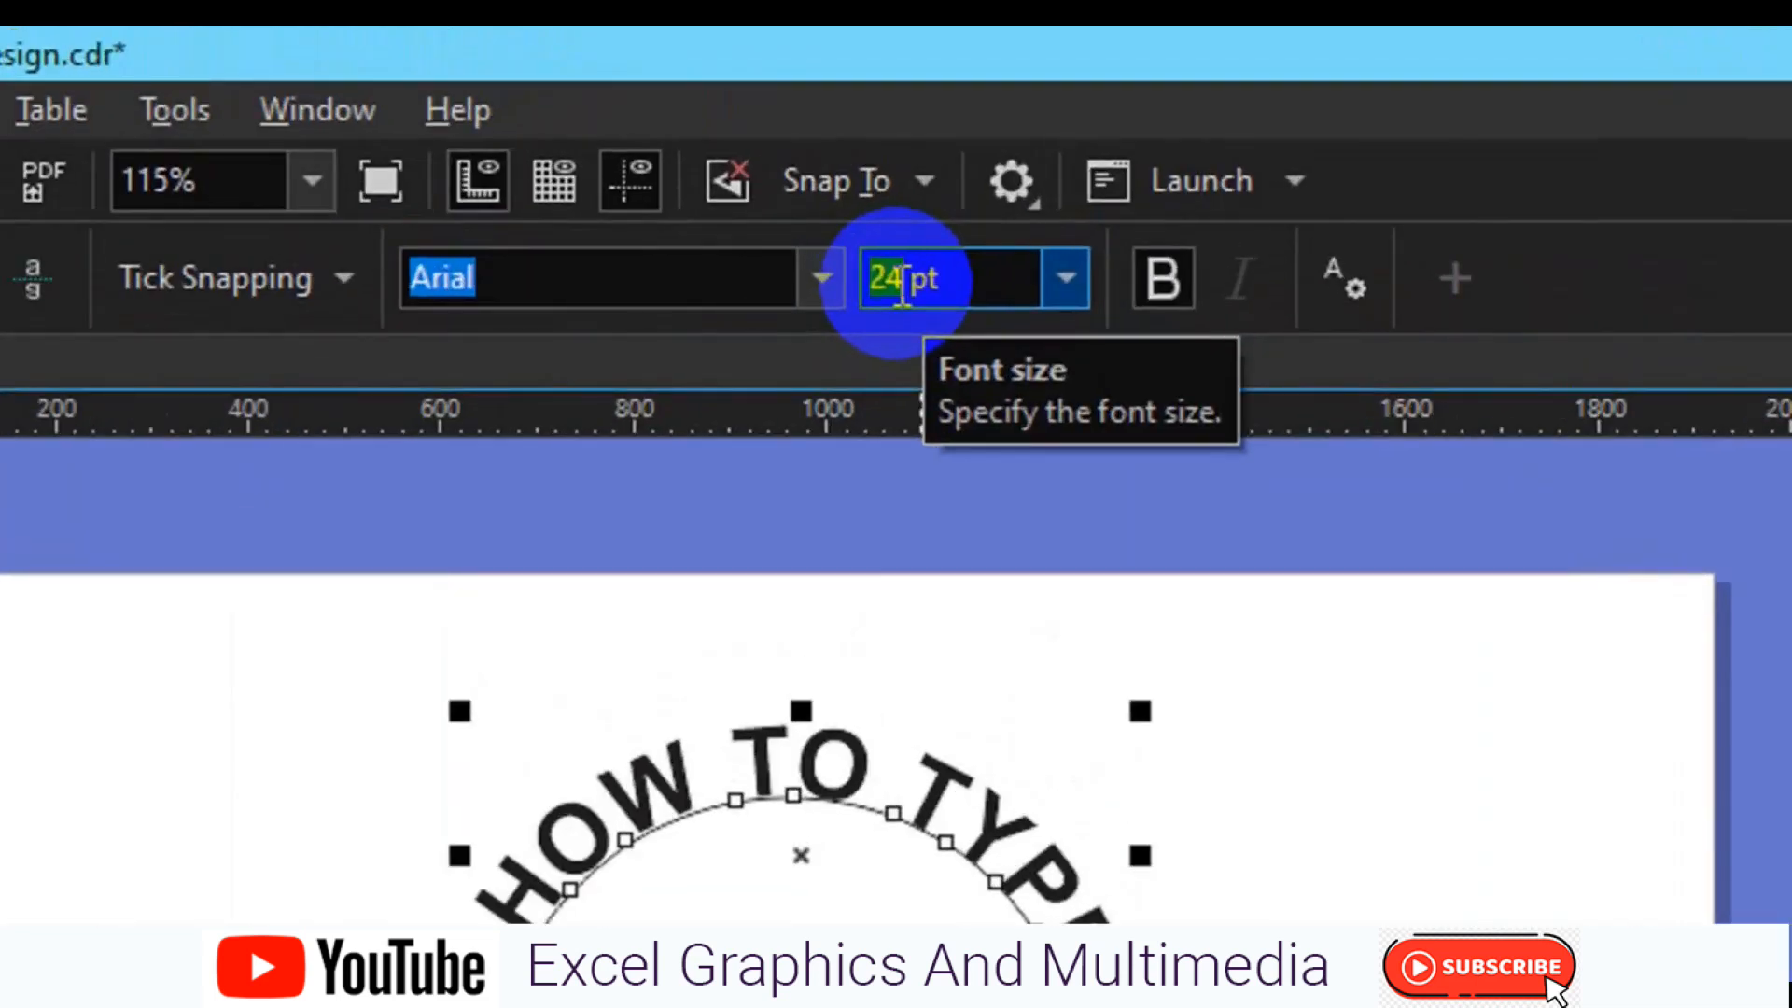
type("30")
key("Return")
left_click(896, 280)
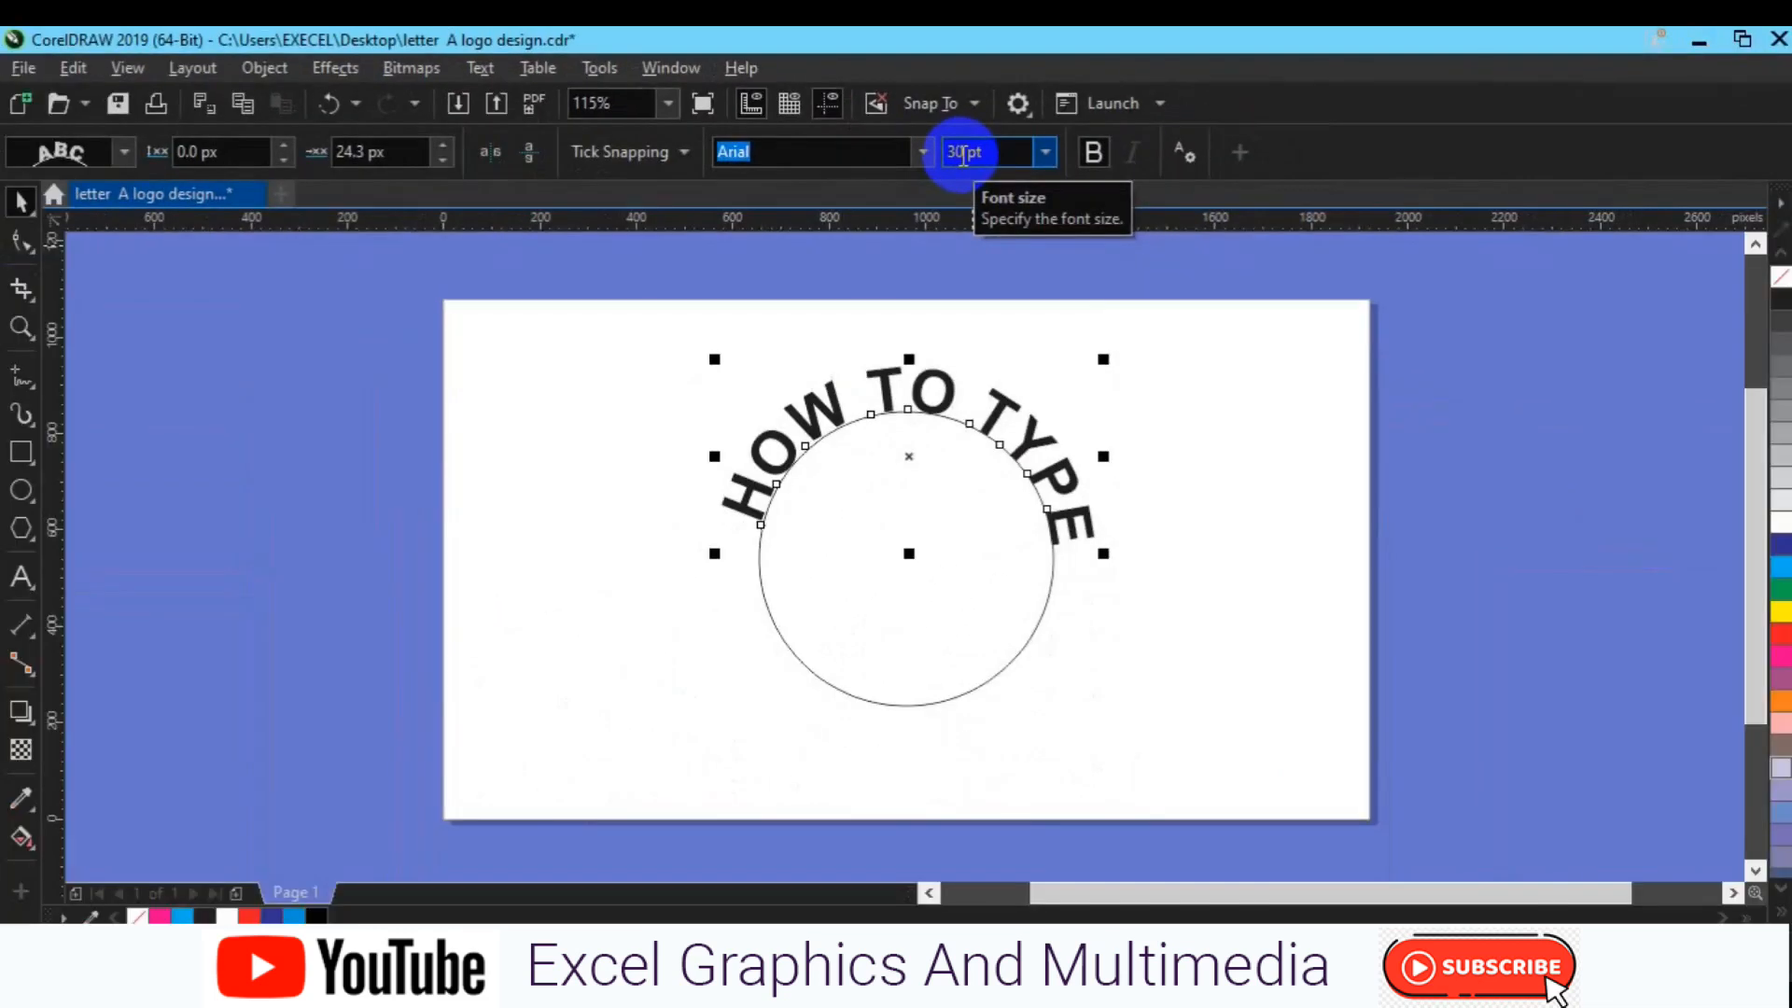
- Set the font size of the curved text to 25 pt
double_click(961, 152)
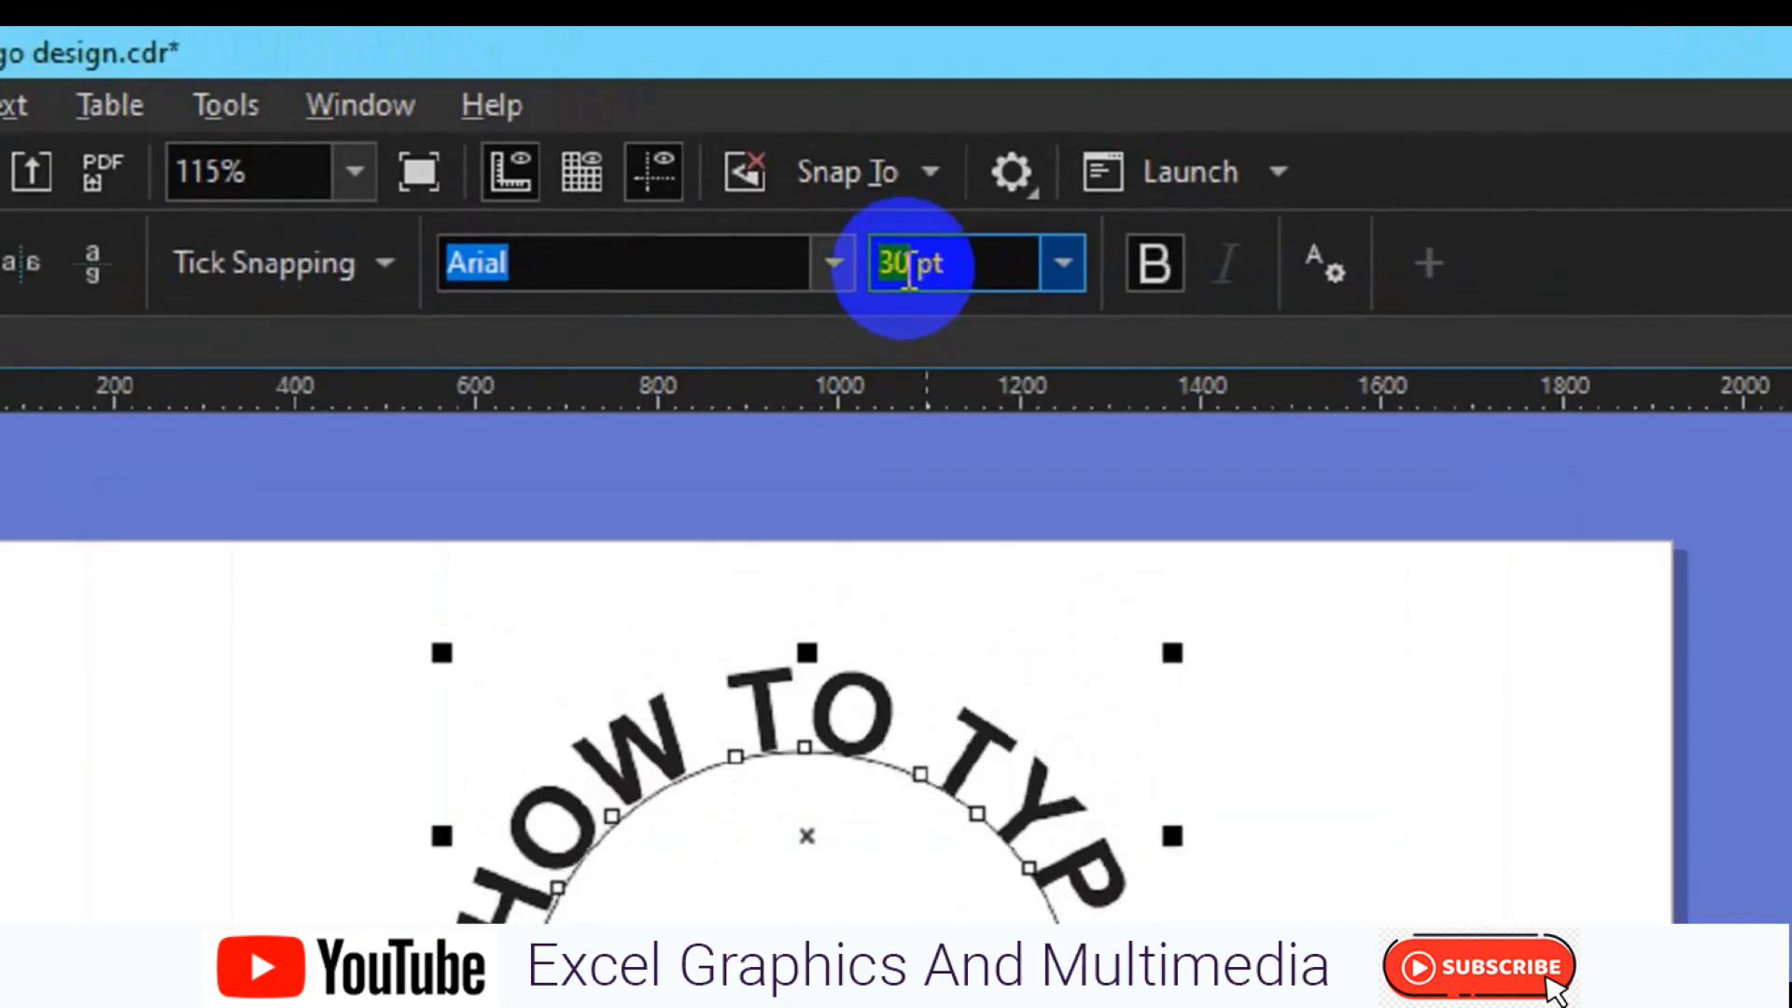
type("25")
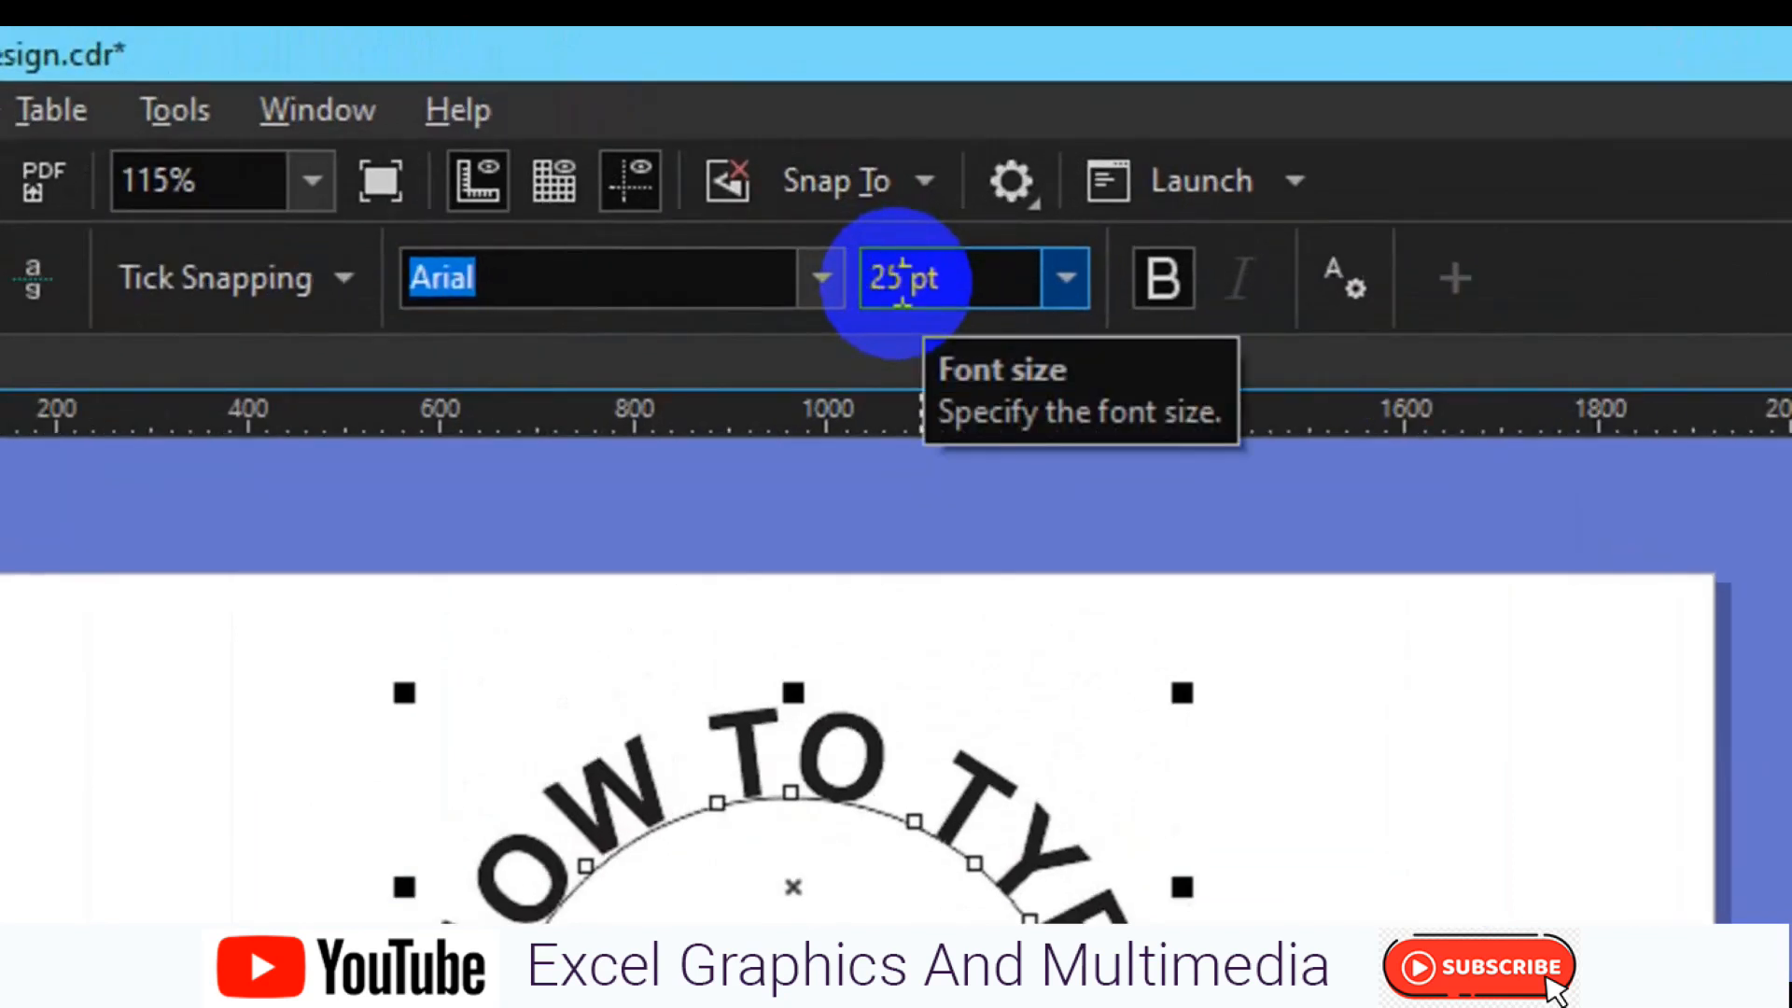
left_click(896, 282)
key("Return")
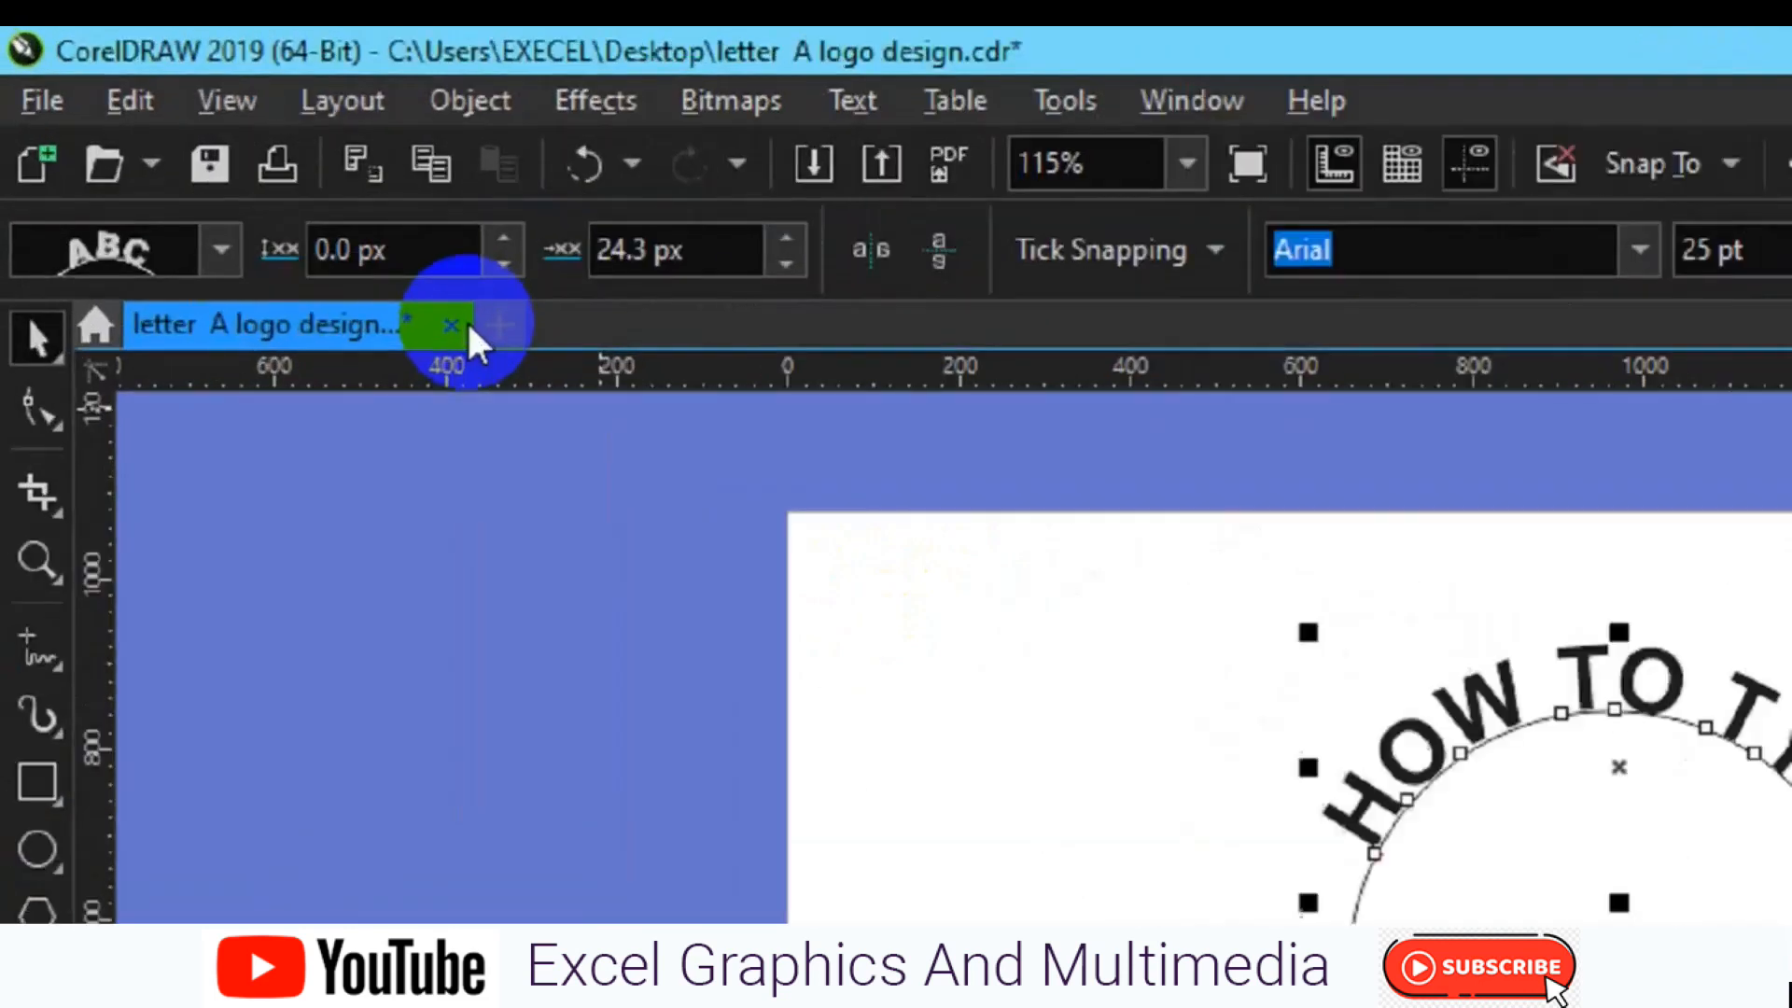
- Reduce the curved text's offset along the circle to -47.7 px
left_click(389, 149)
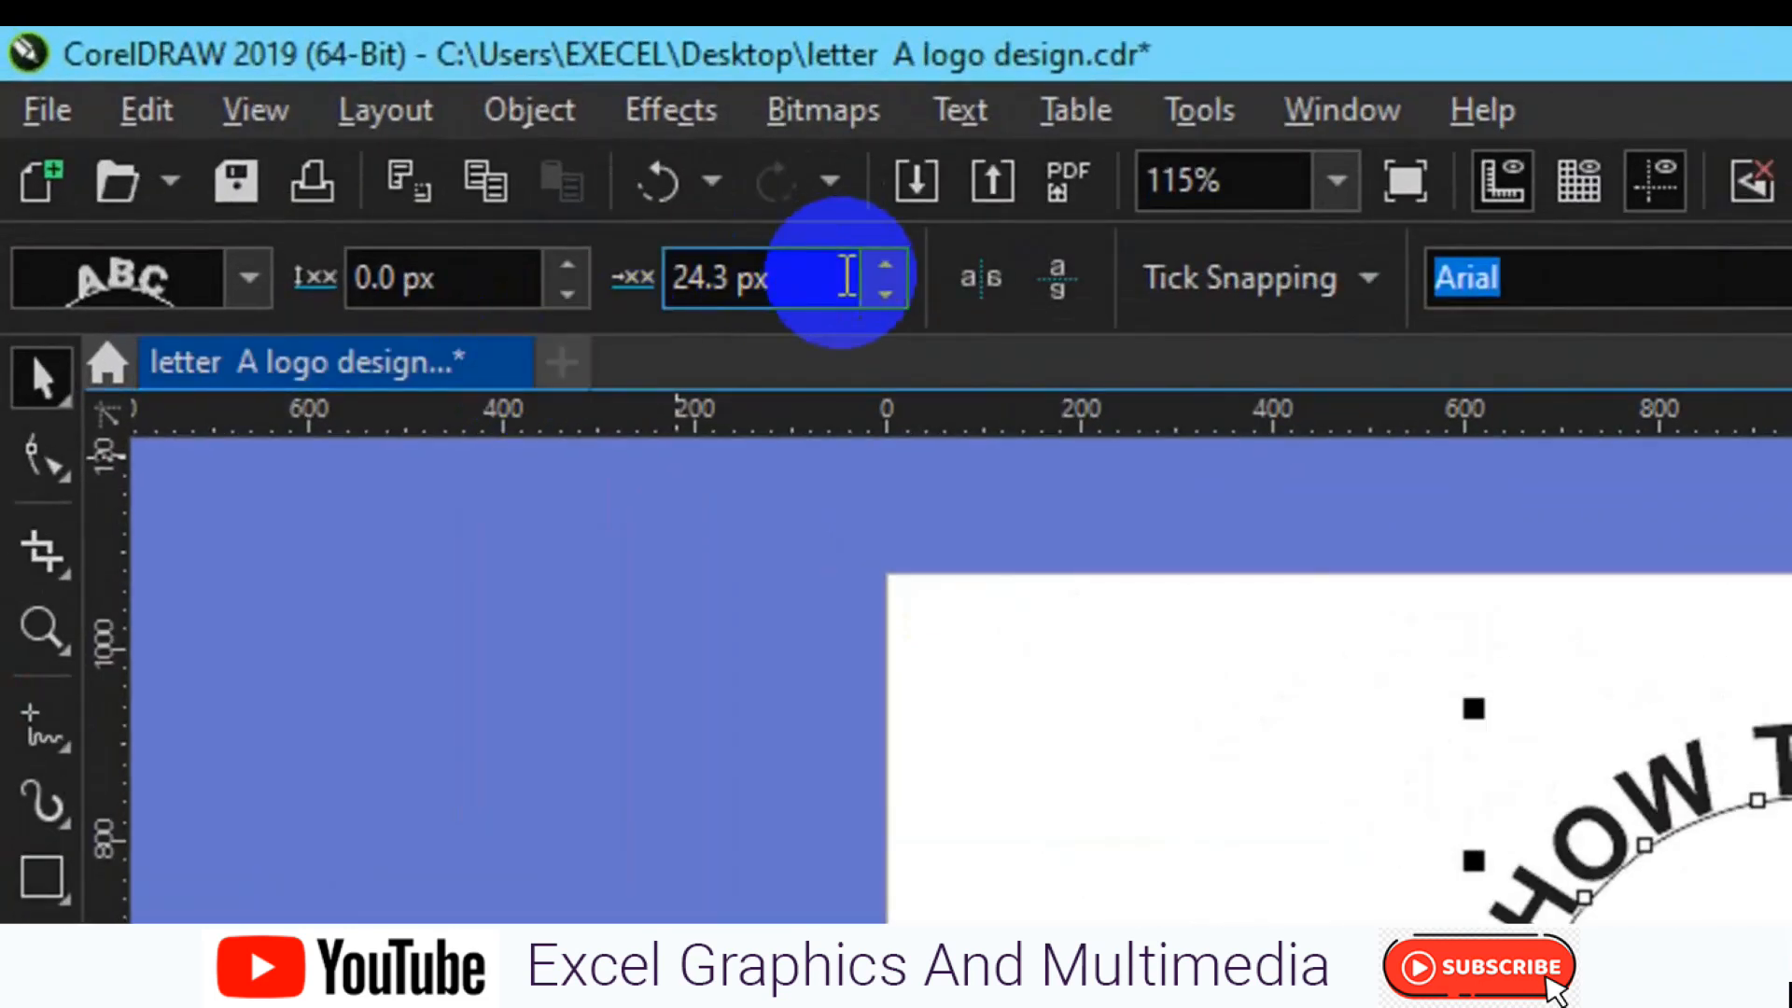
left_click(884, 295)
left_click(885, 295)
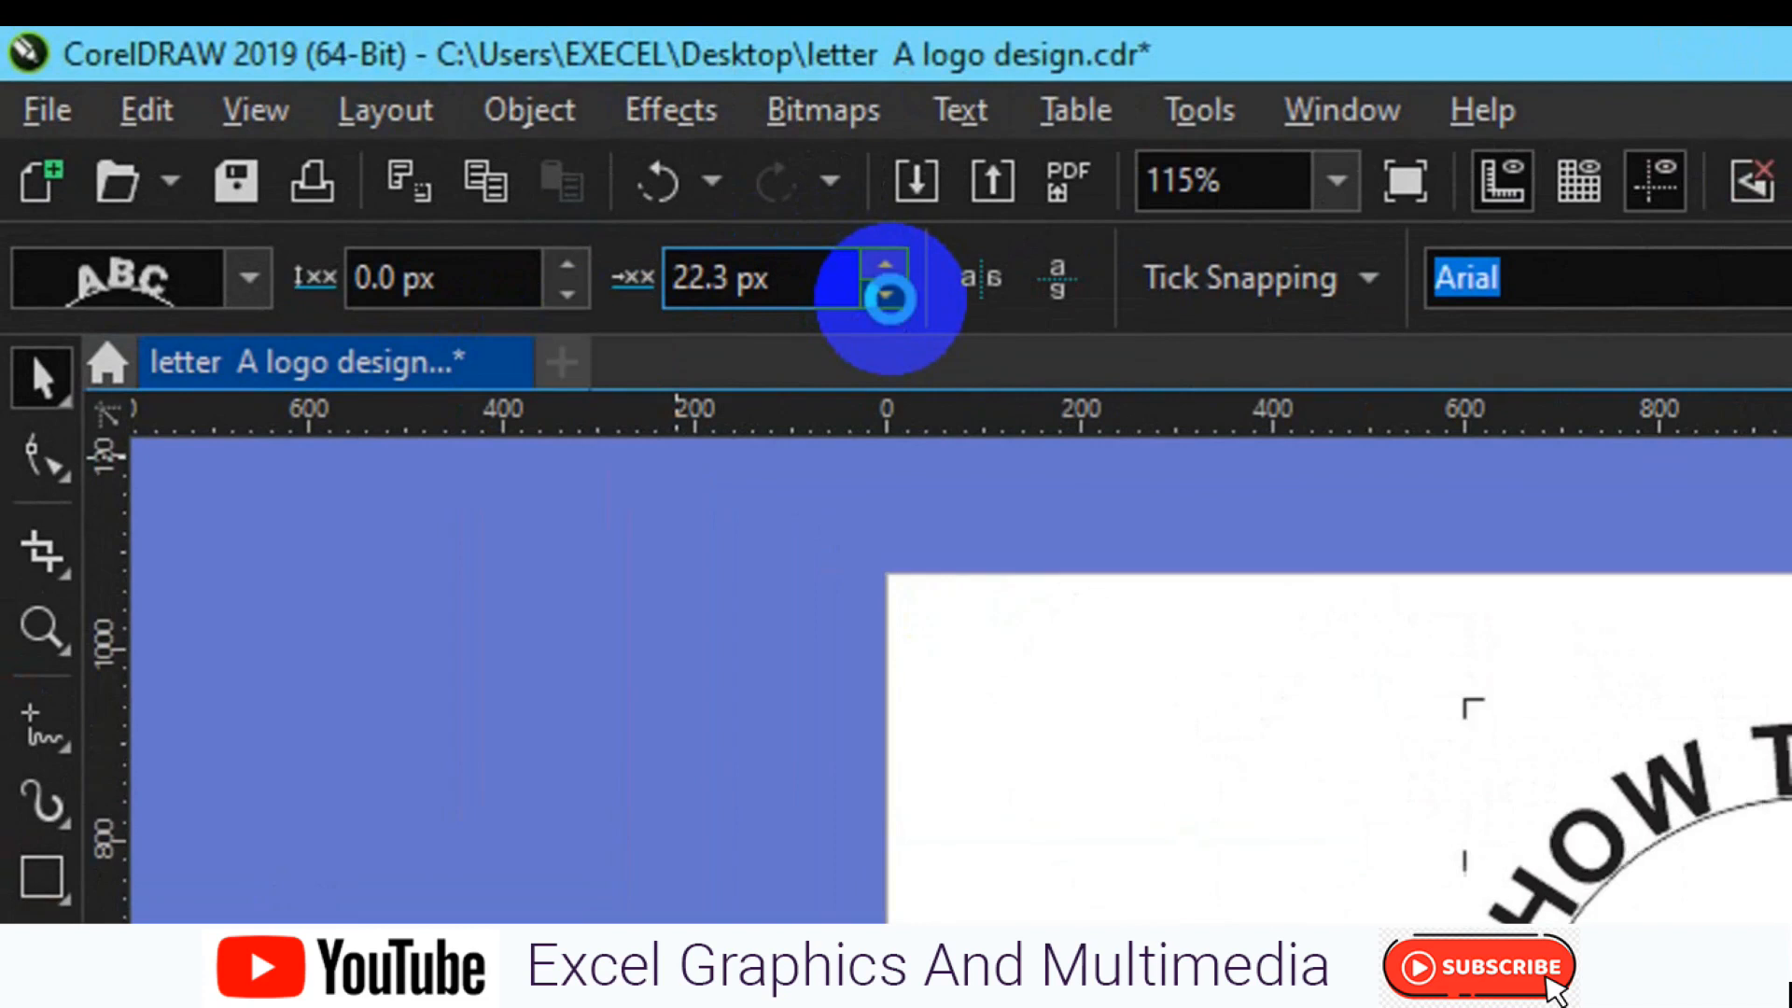
left_click(884, 295)
left_click(885, 294)
left_click(885, 294)
left_click(885, 295)
left_click(884, 295)
left_click(885, 295)
left_click(885, 295)
left_click(885, 295)
left_click(885, 295)
left_click(885, 295)
left_click(884, 295)
left_click(885, 295)
left_click(886, 296)
left_click(886, 297)
left_click(886, 297)
left_click(887, 297)
left_click(886, 296)
double_click(886, 297)
double_click(886, 297)
double_click(887, 296)
double_click(887, 297)
double_click(886, 297)
double_click(887, 296)
double_click(886, 297)
double_click(886, 297)
double_click(886, 296)
double_click(886, 297)
double_click(886, 296)
double_click(886, 297)
double_click(887, 297)
double_click(887, 297)
double_click(886, 296)
double_click(886, 297)
double_click(886, 297)
double_click(886, 297)
double_click(887, 297)
double_click(886, 297)
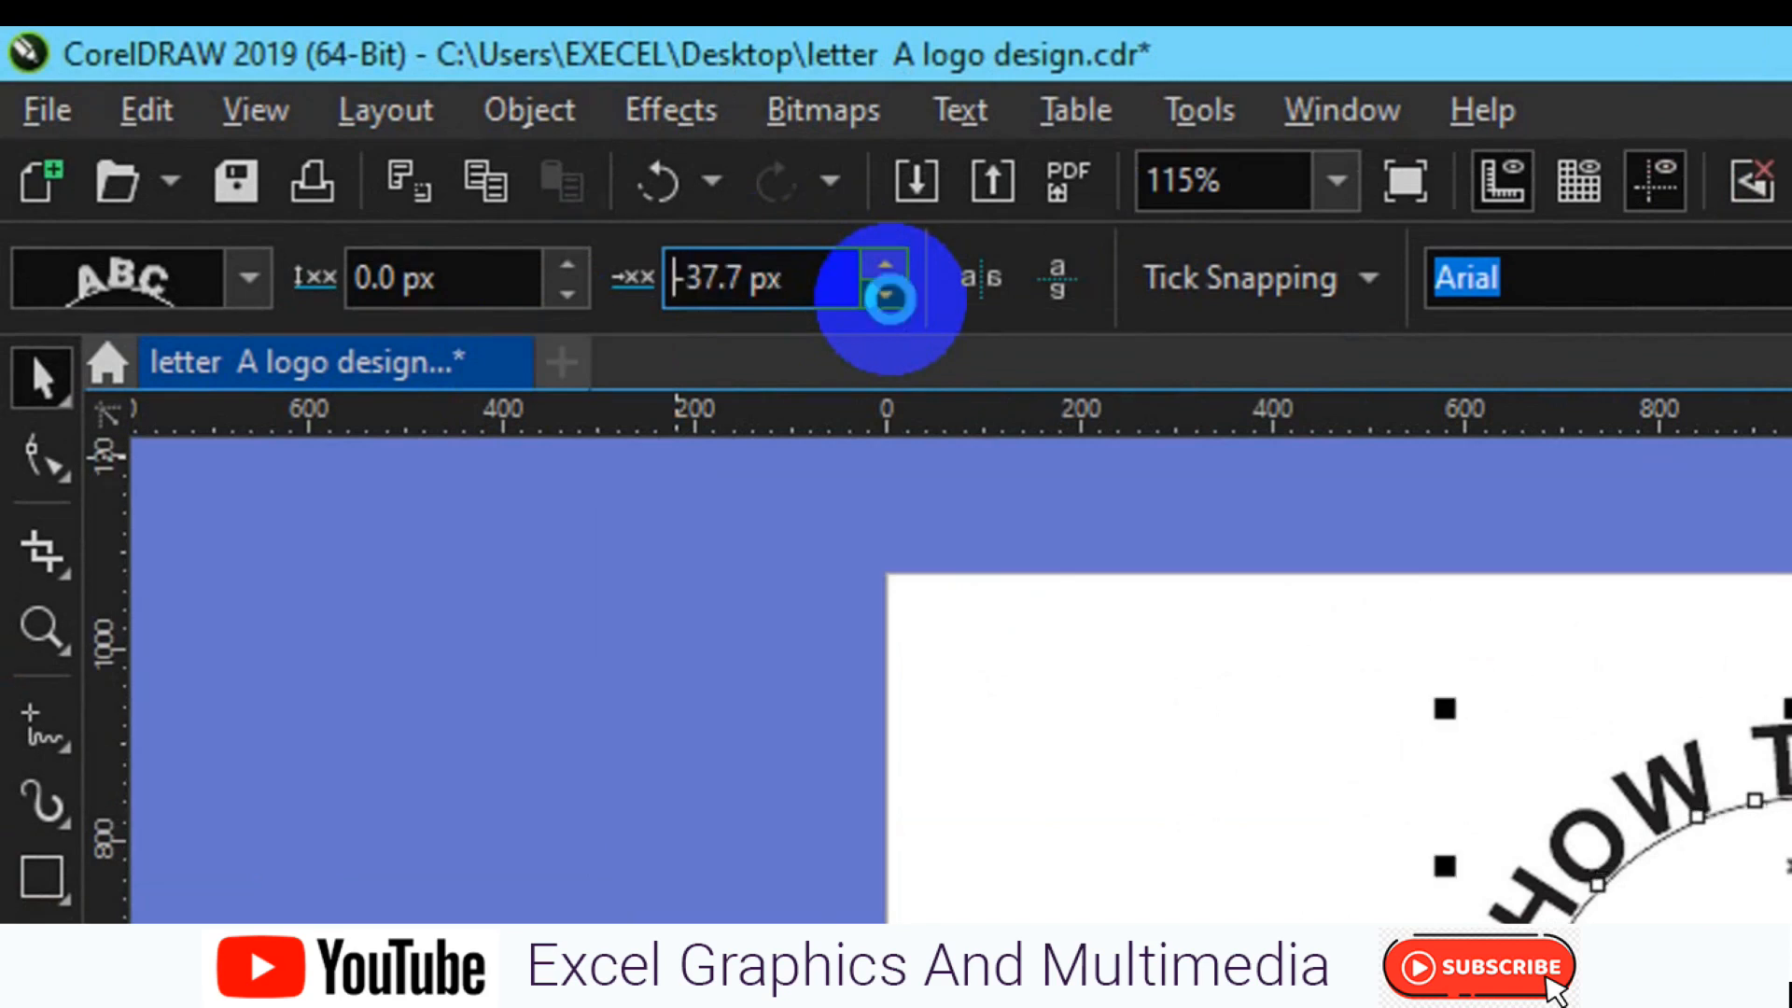
left_click(592, 207)
left_click(591, 207)
left_click(591, 207)
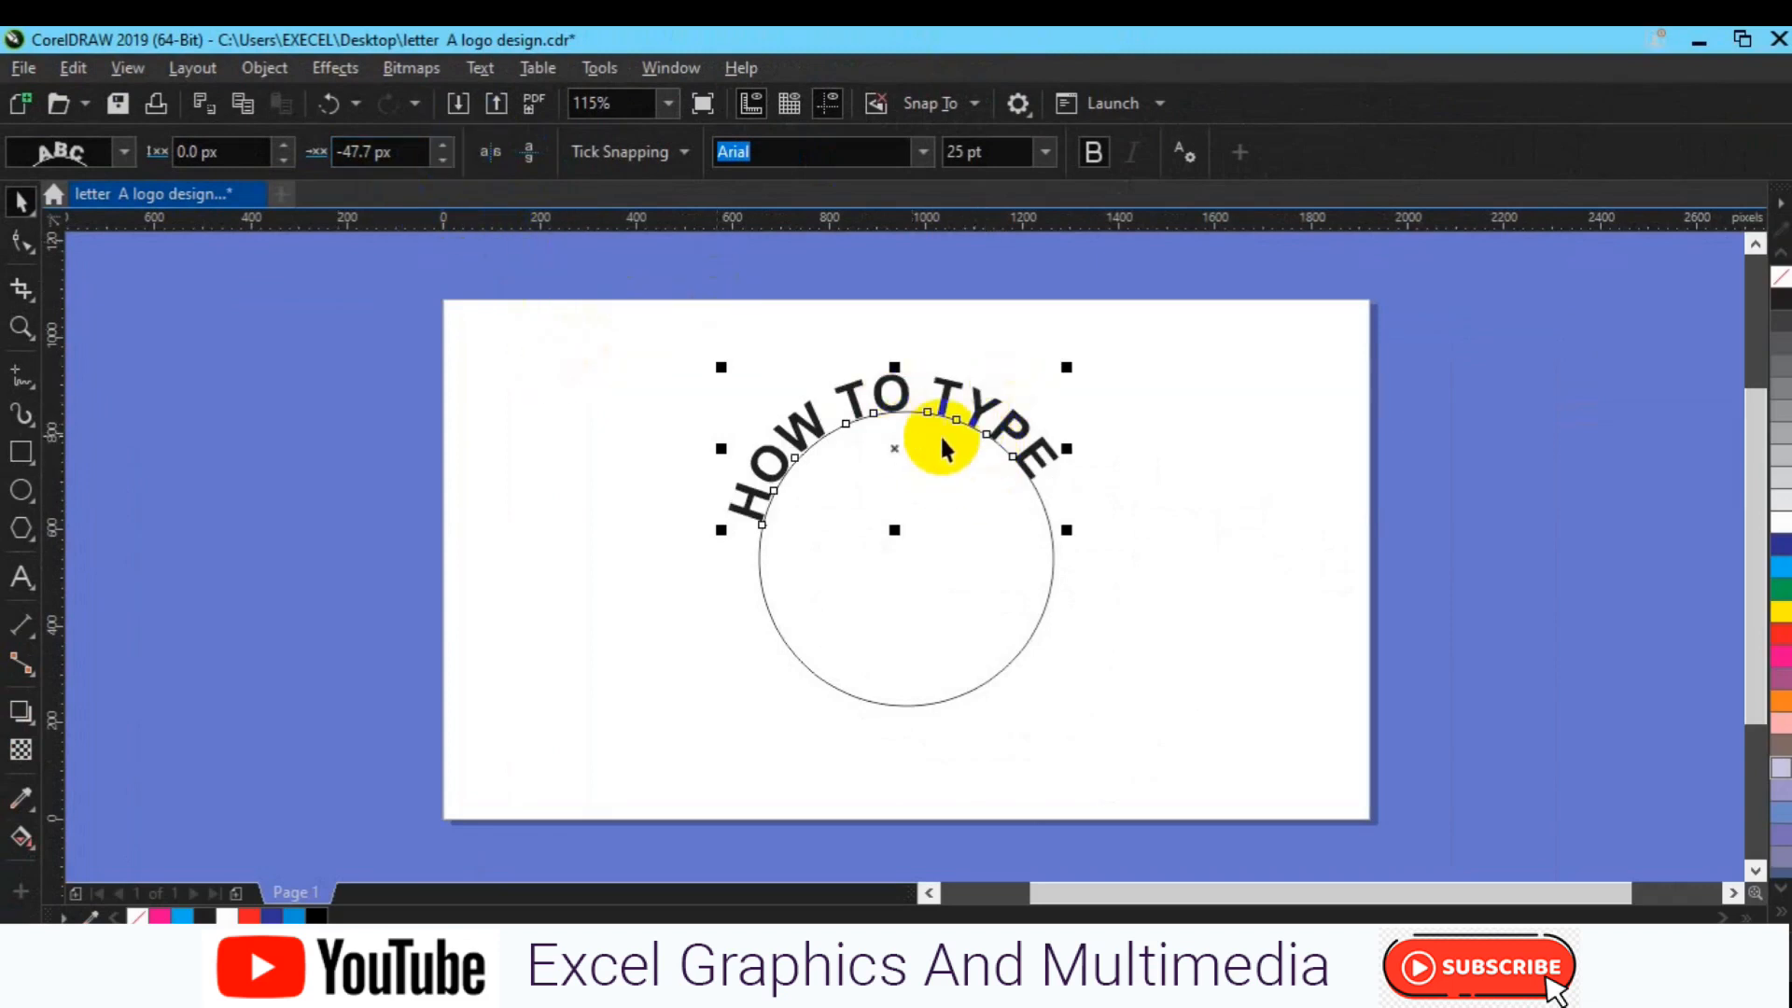
- Recentre the curved text over the circle's top with a 0.35 px offset and a 37.5 px distance from the path
left_click_drag(856, 385, 882, 385)
left_click_drag(883, 385, 883, 386)
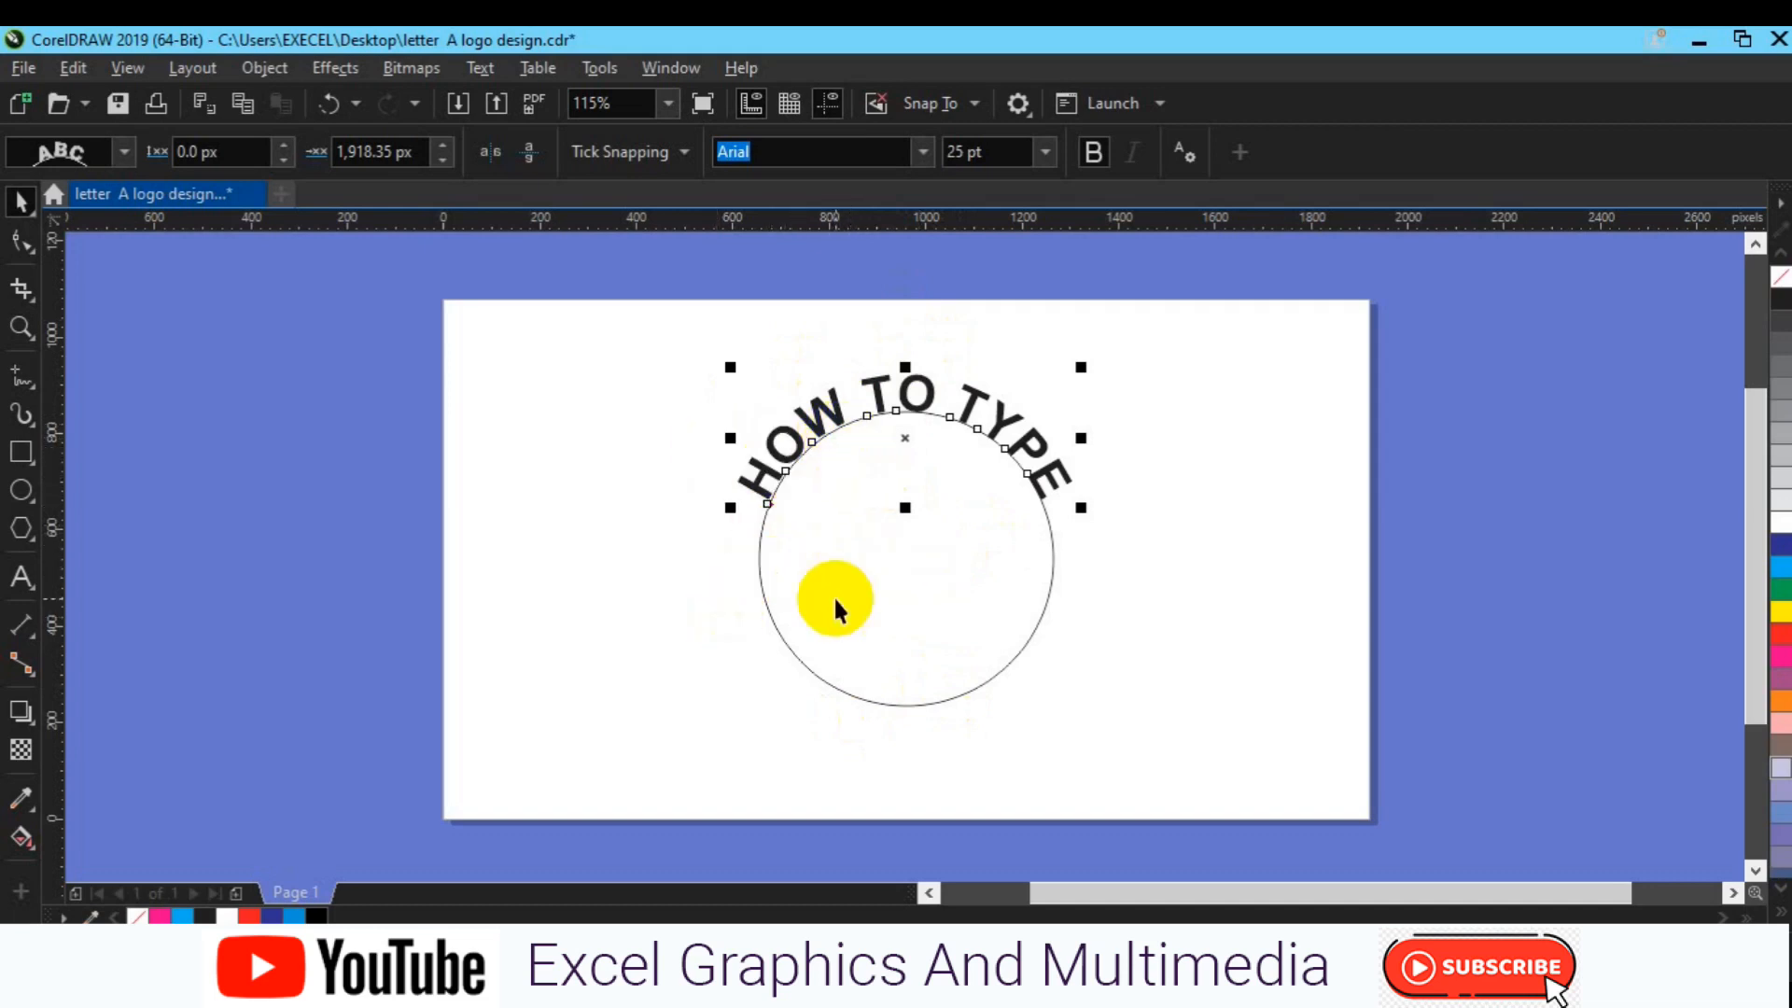
key("ctrl+z")
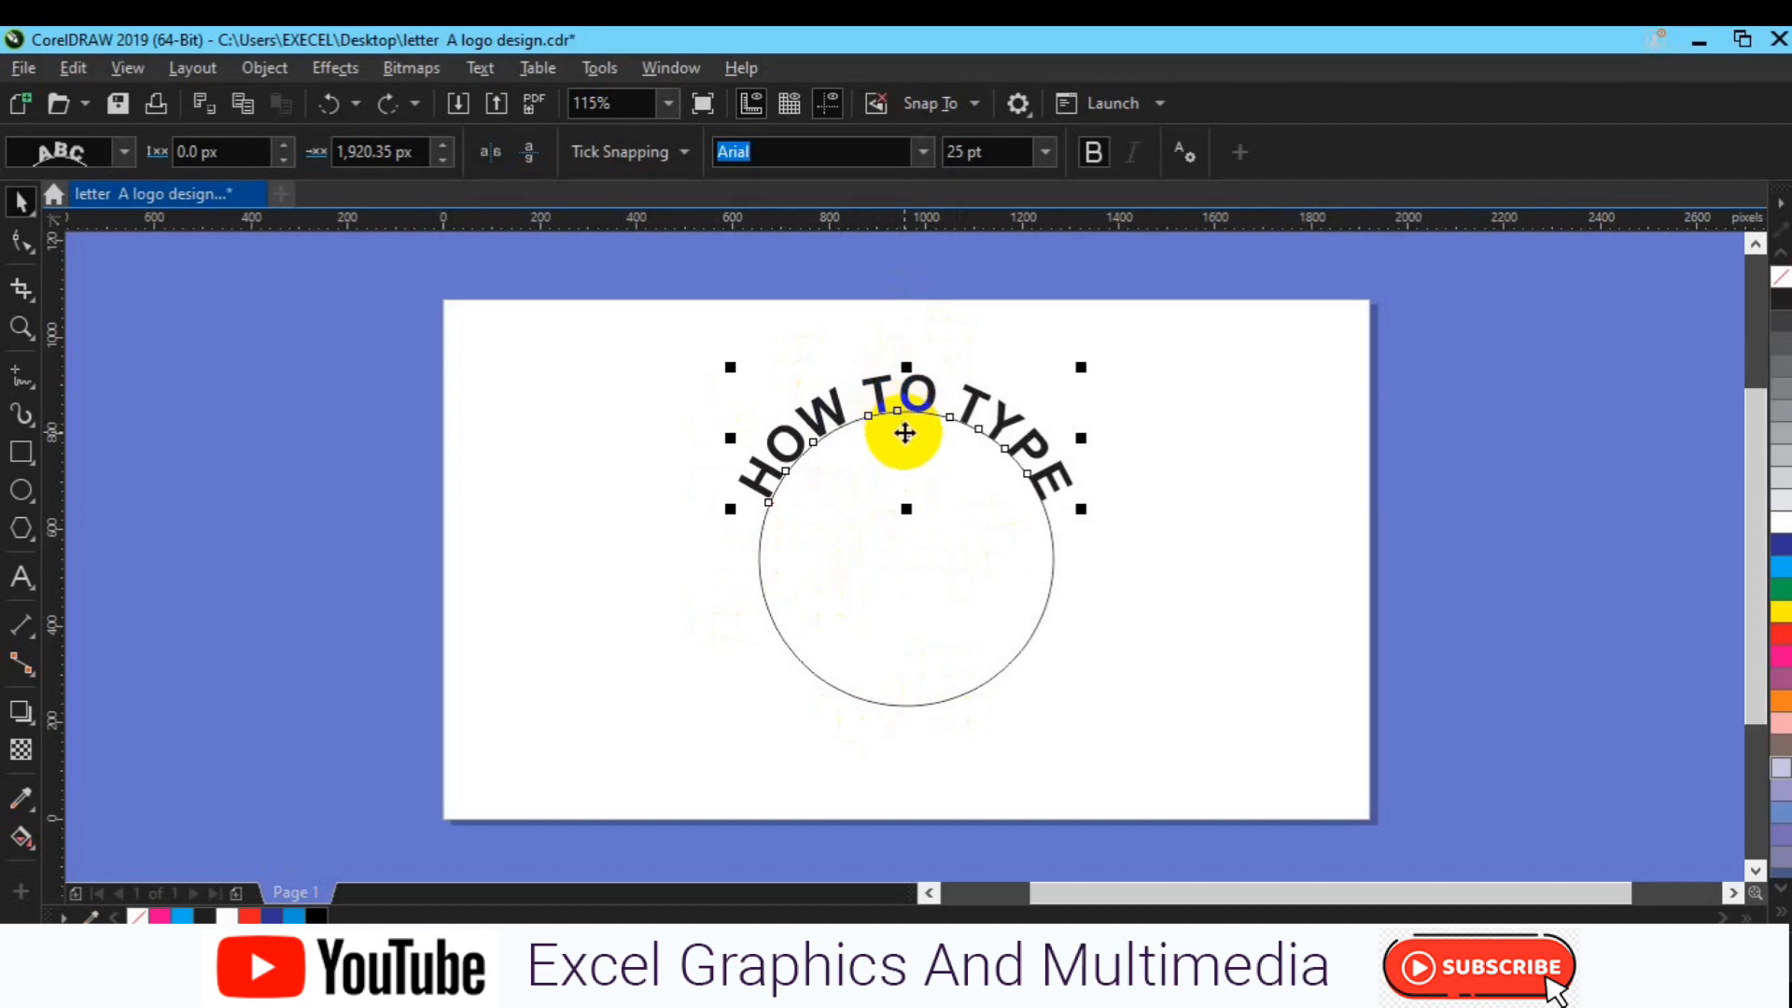
left_click_drag(905, 433, 901, 419)
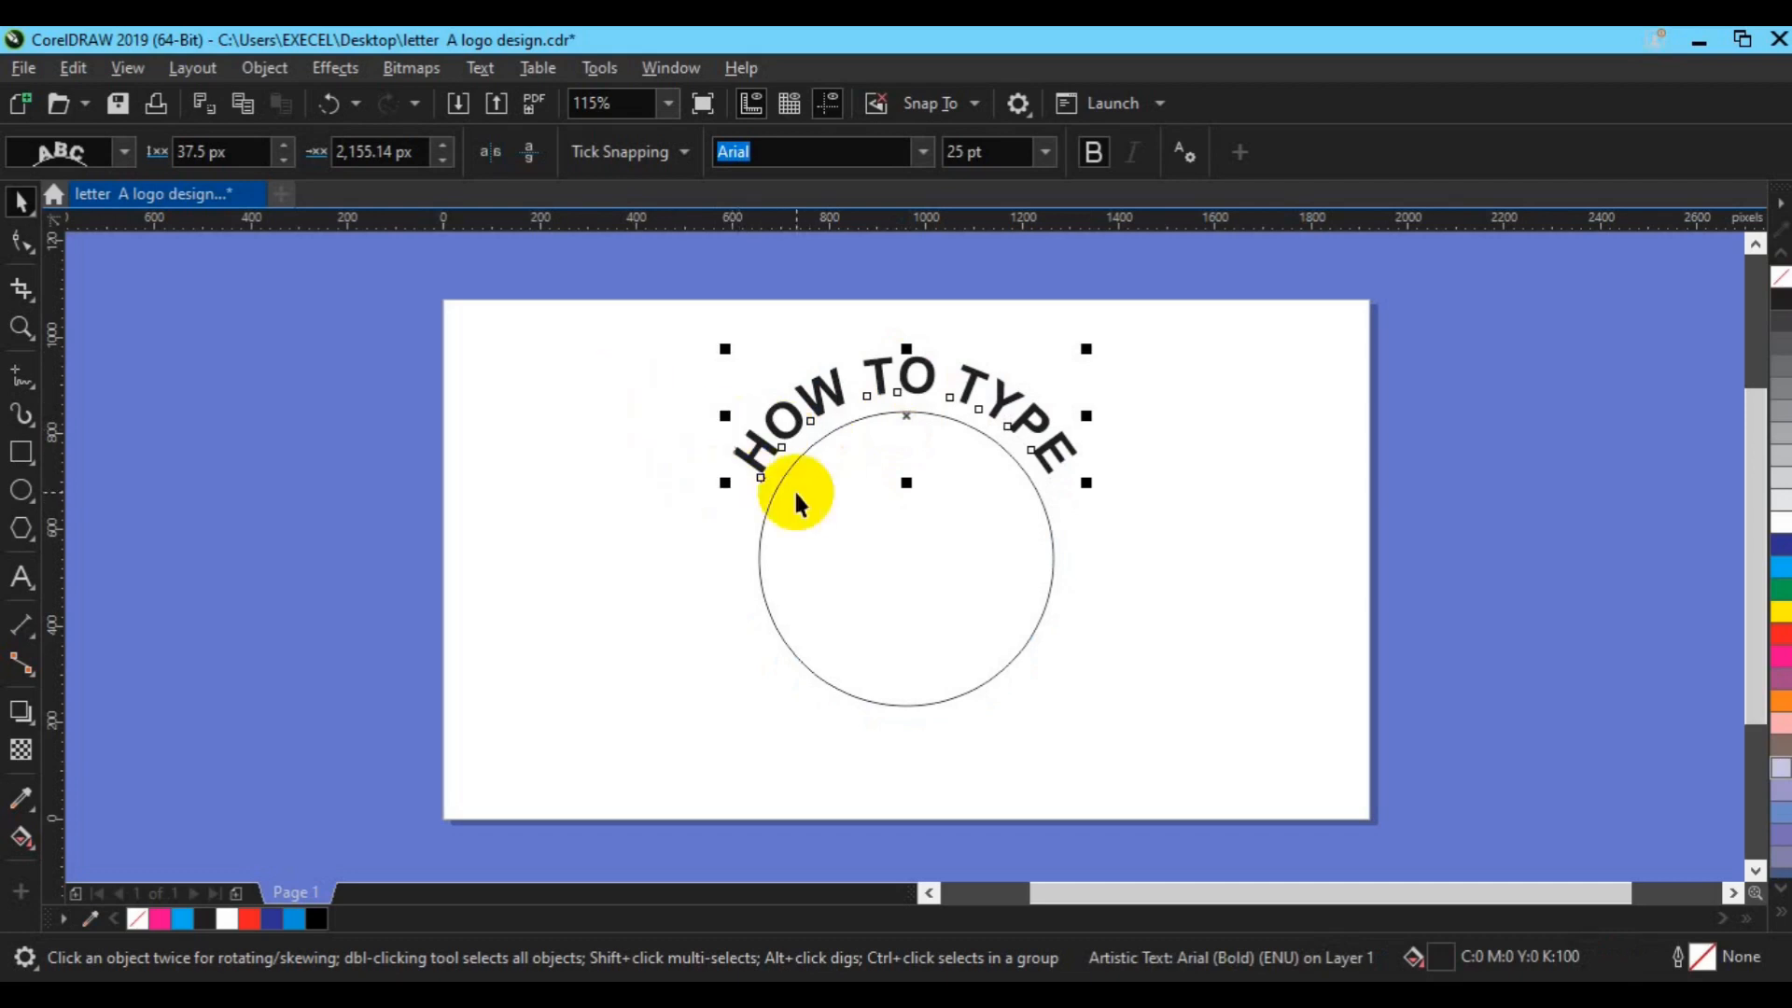
left_click_drag(907, 412, 905, 413)
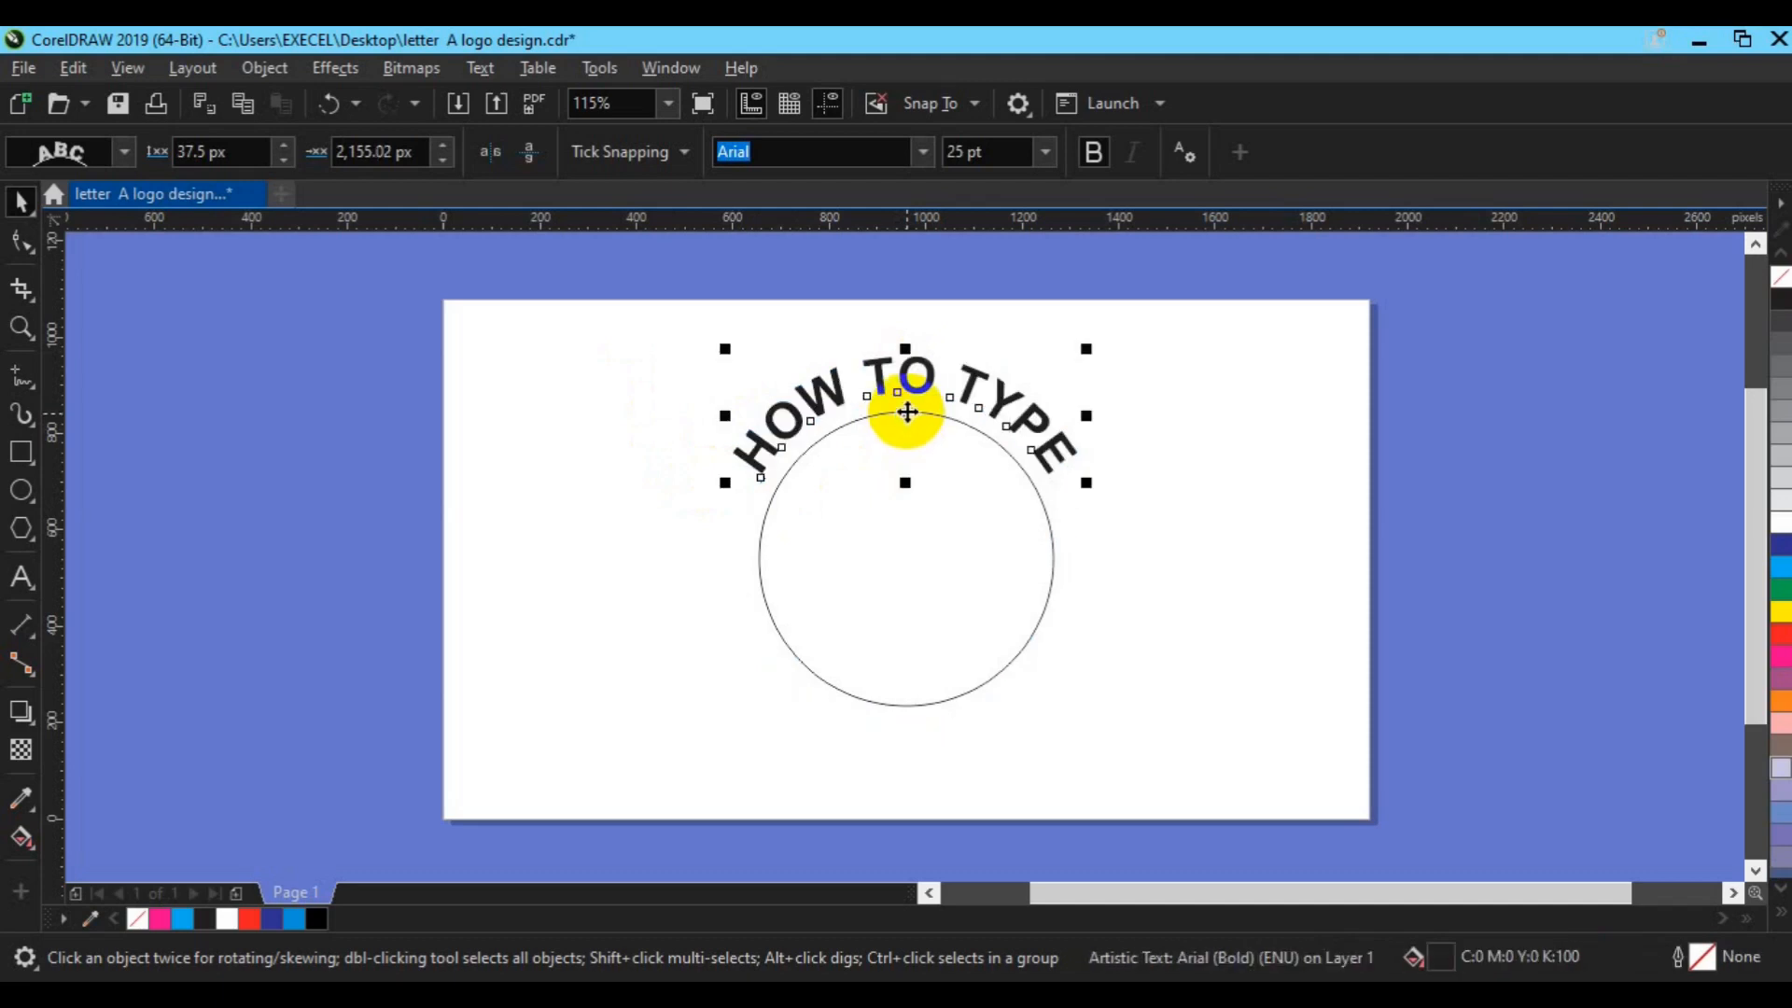
left_click_drag(903, 411, 901, 422)
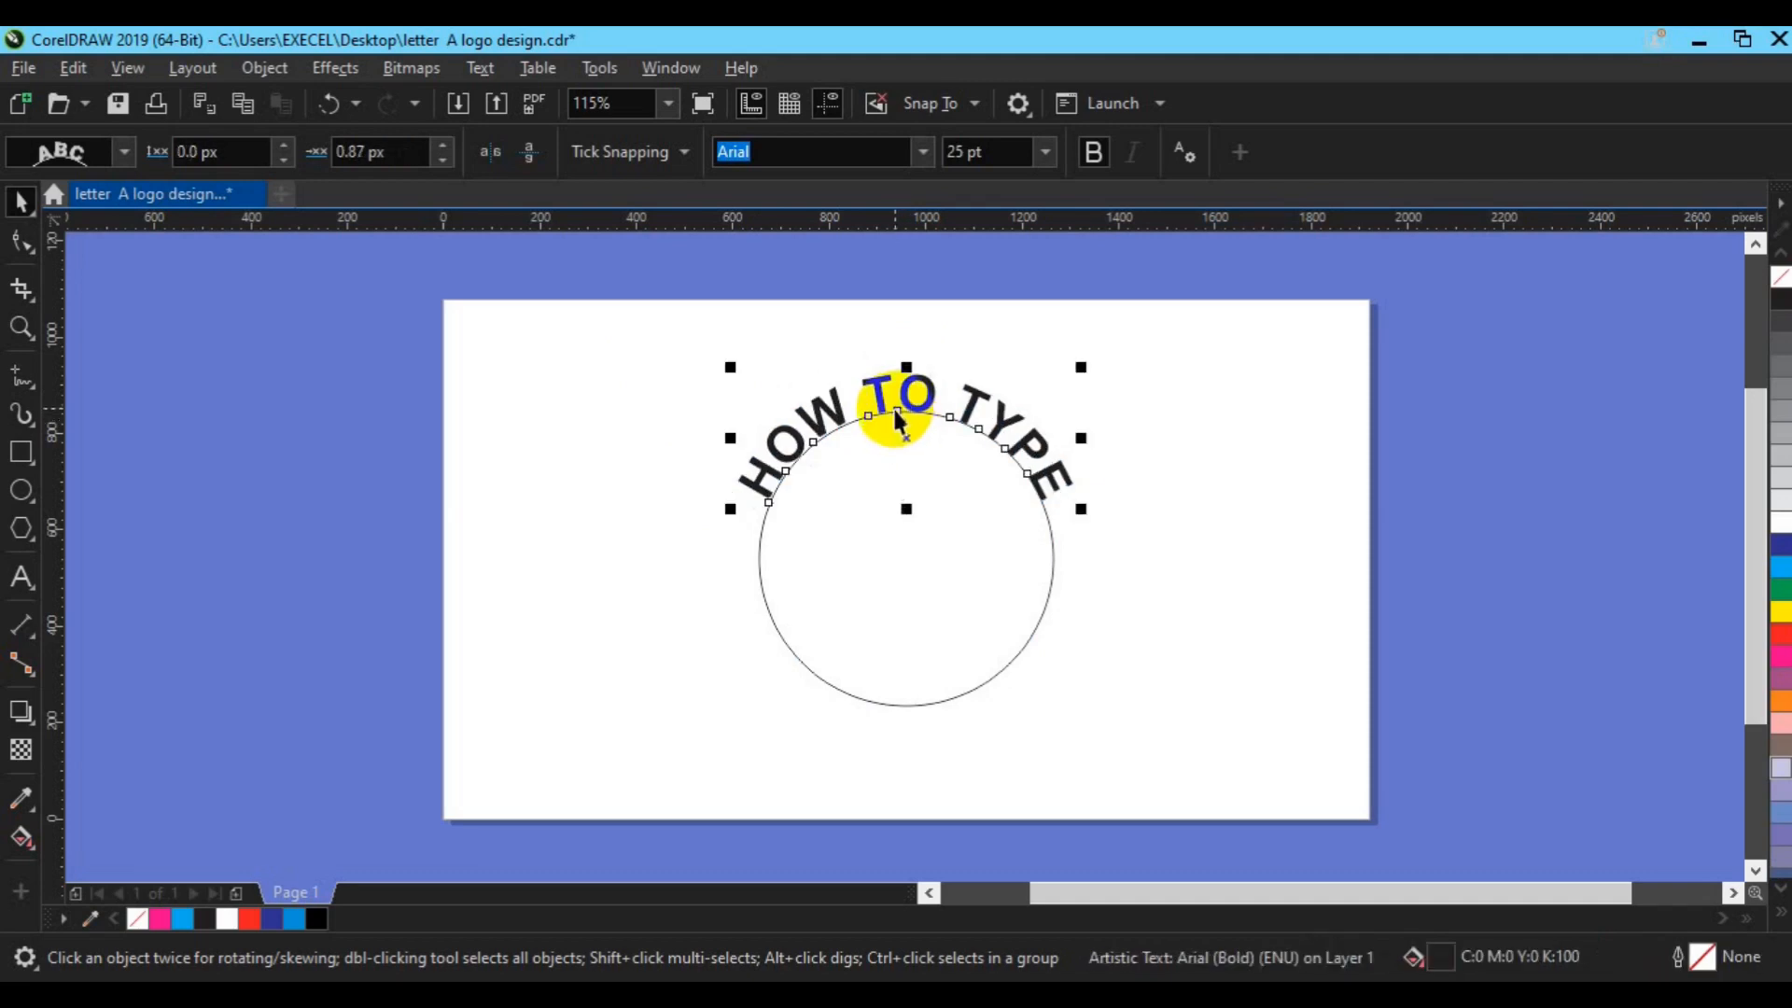
left_click_drag(907, 443, 905, 426)
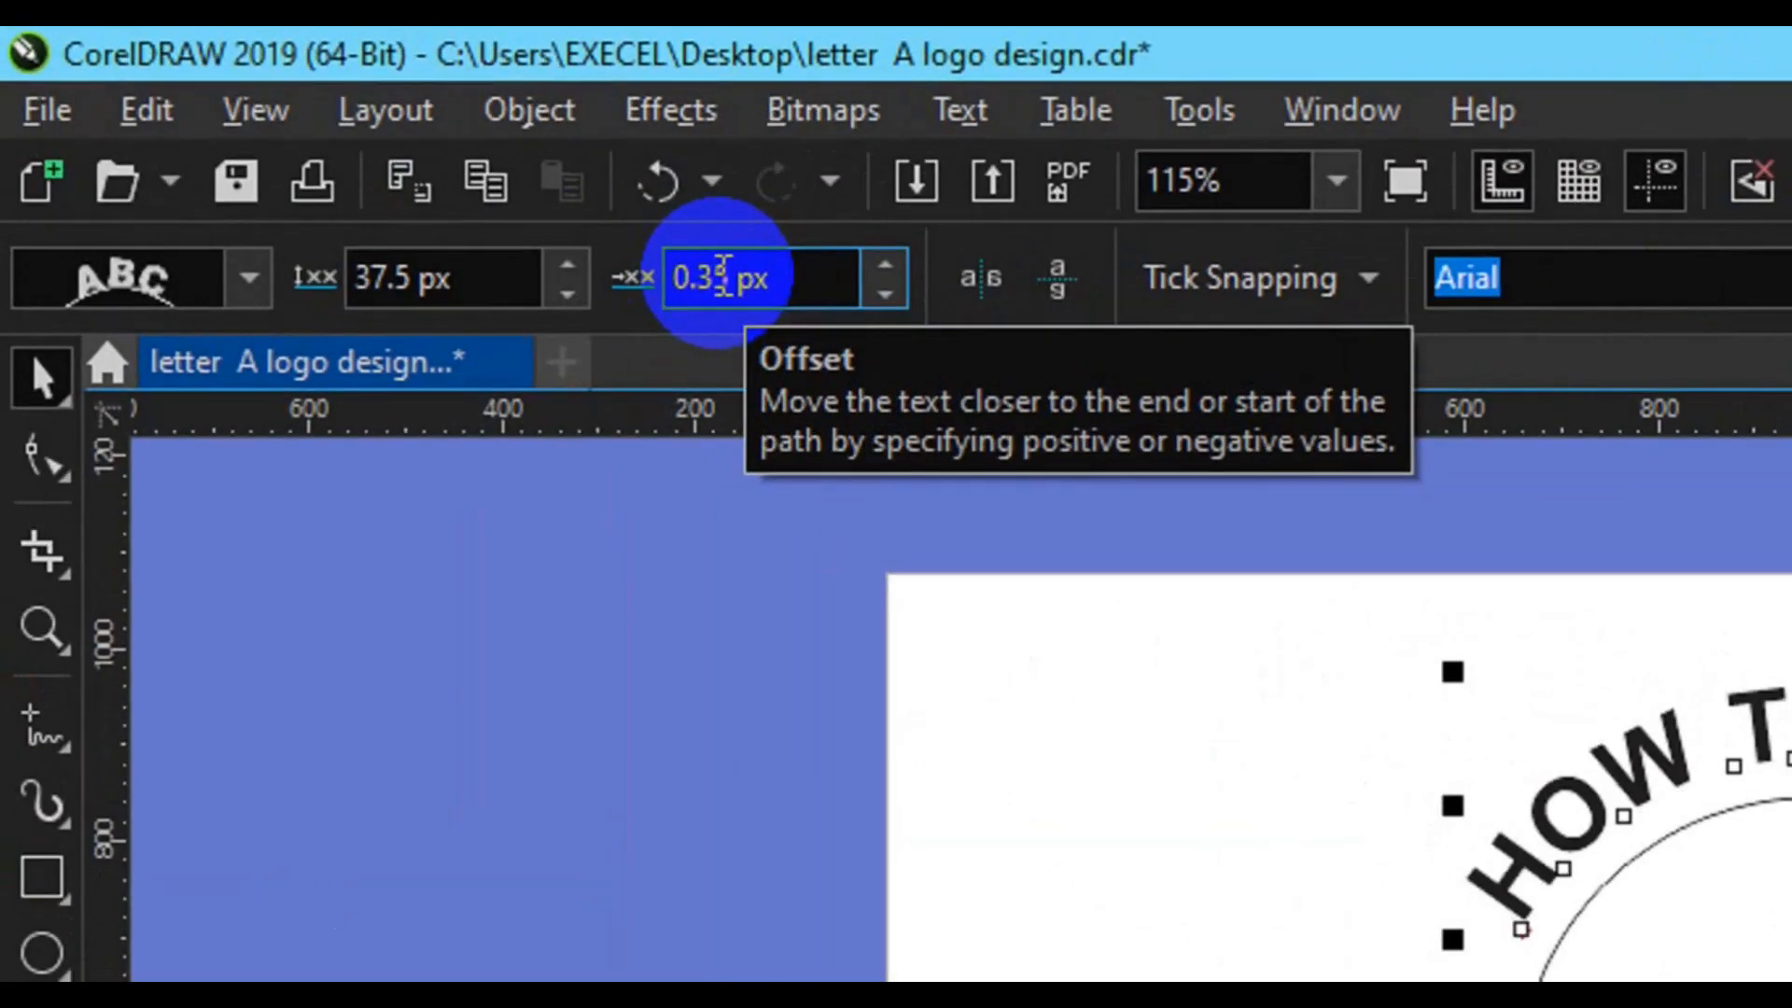
- Reduce the curved text's distance from the circle to 25.5 px
left_click(567, 295)
left_click(567, 295)
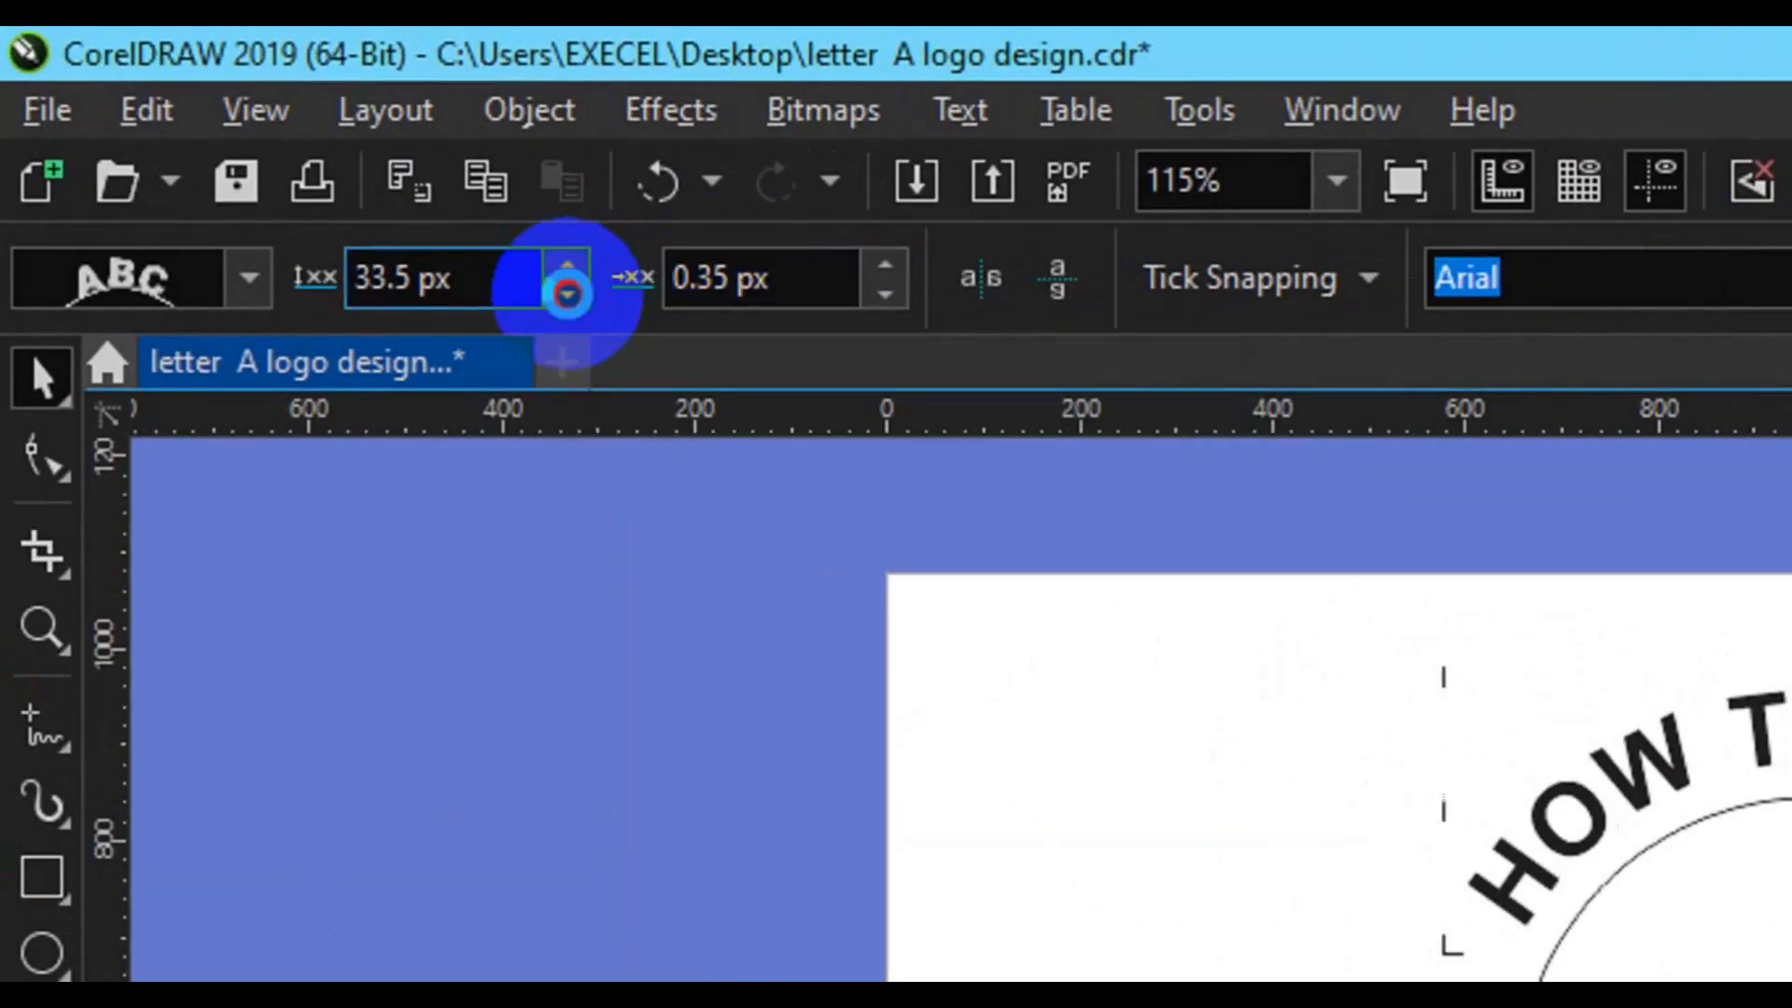
left_click(567, 295)
left_click(567, 295)
left_click(567, 295)
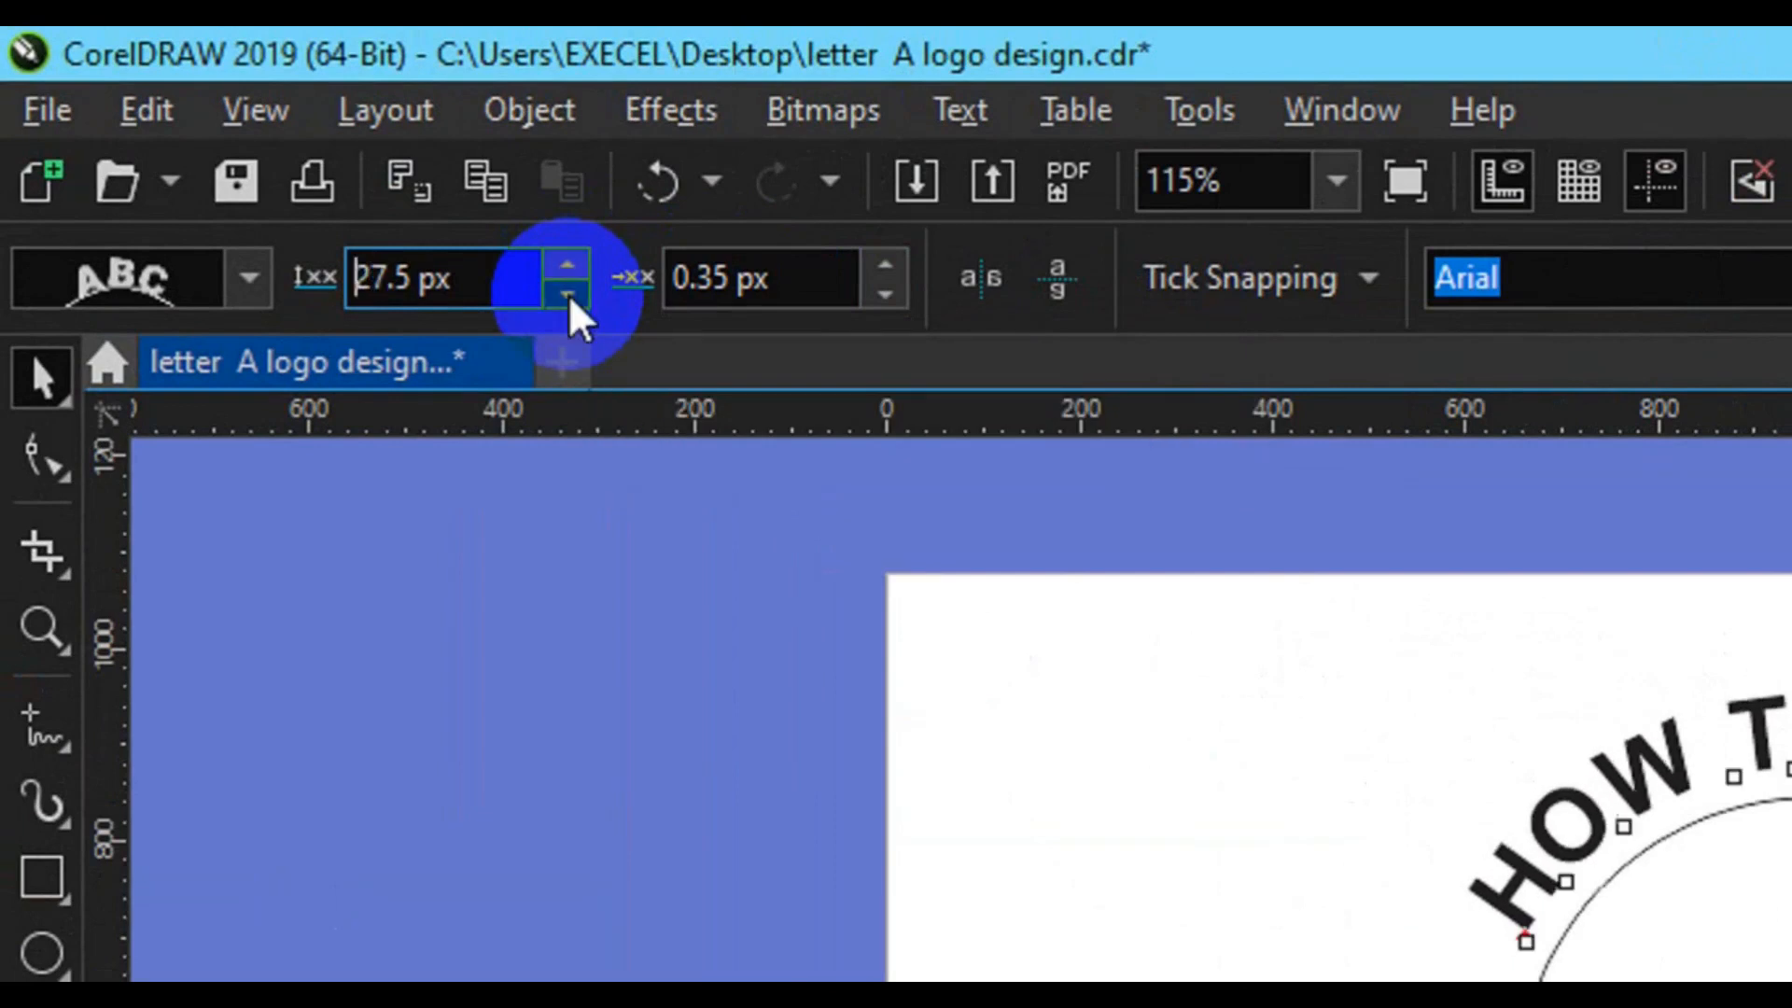
left_click(567, 295)
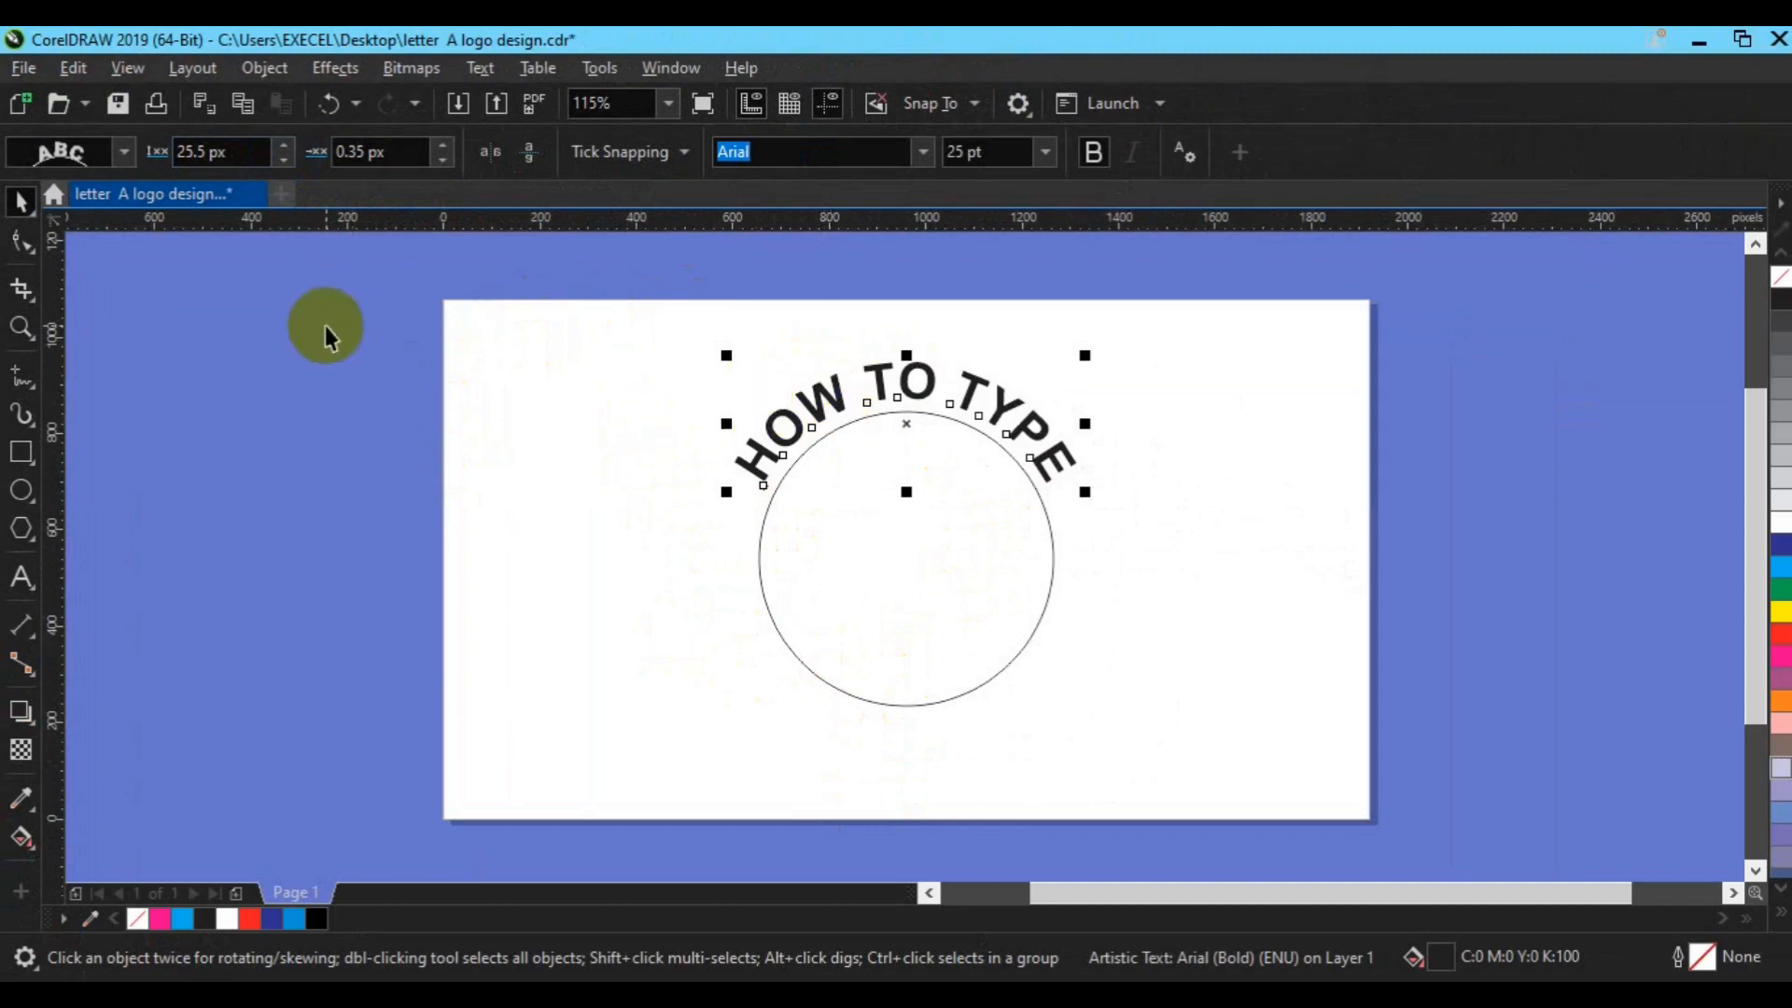
- Try to duplicate the curved HOW TO TYPE text with copy and paste and move the copy below the circle
left_click(76, 76)
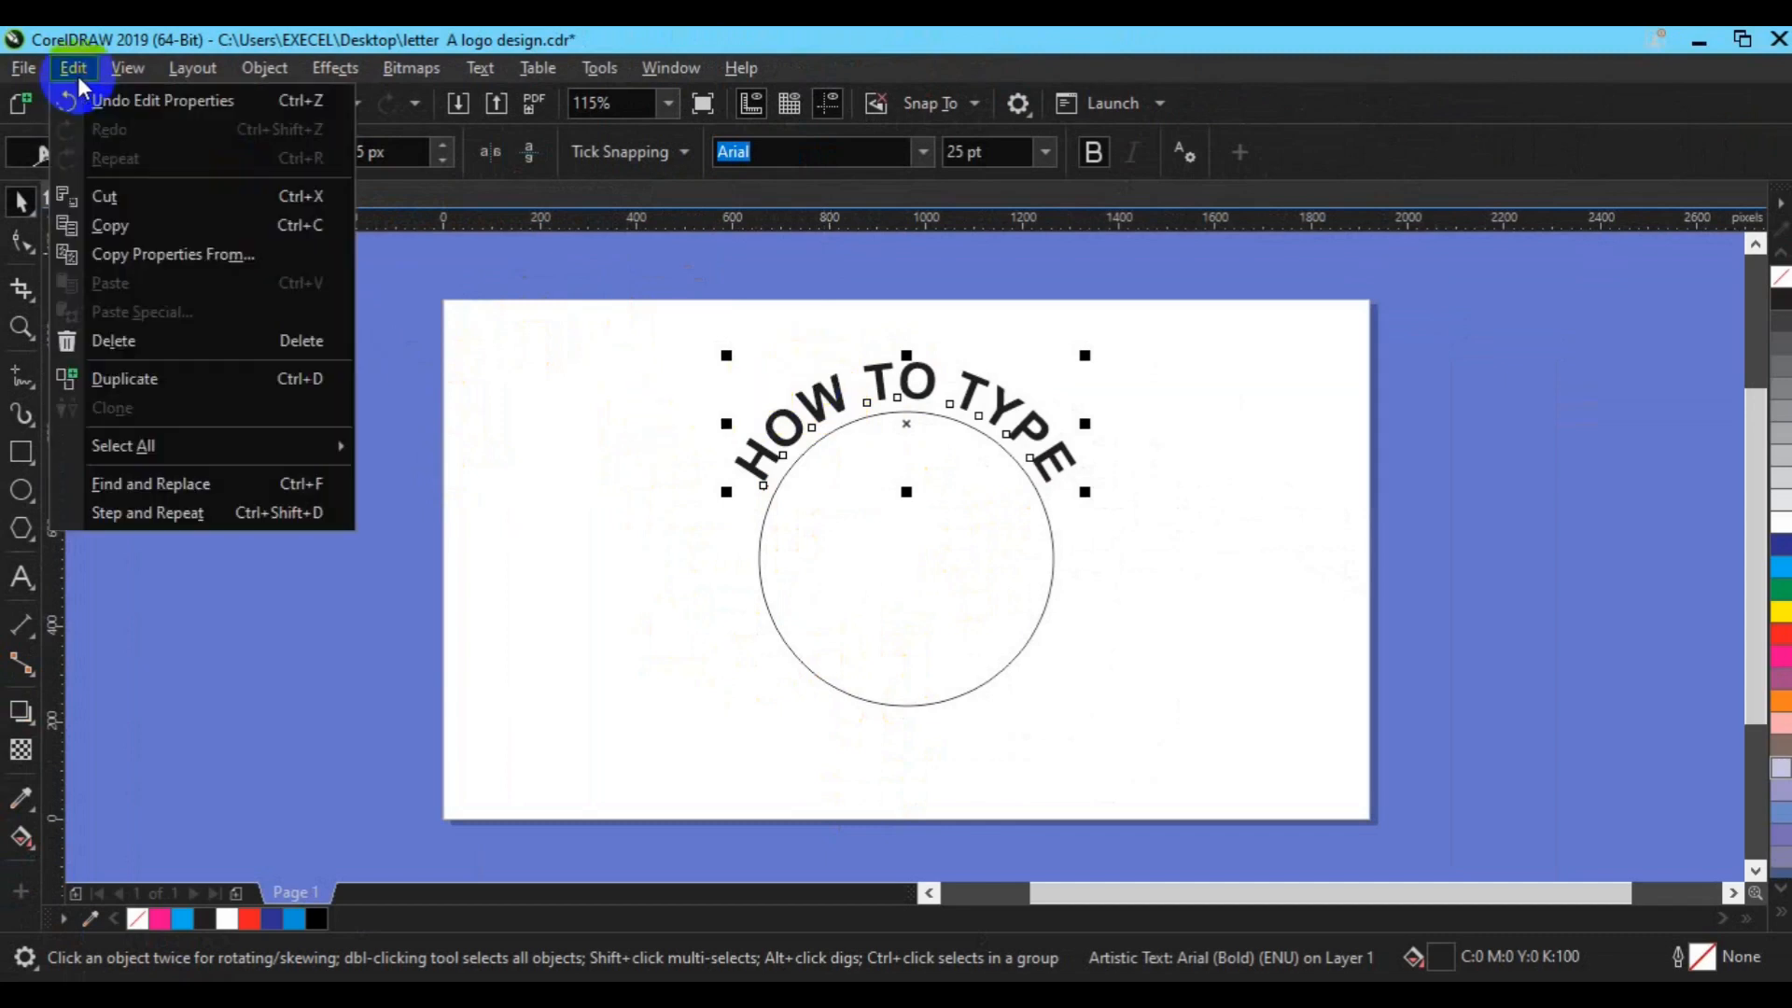
left_click(131, 226)
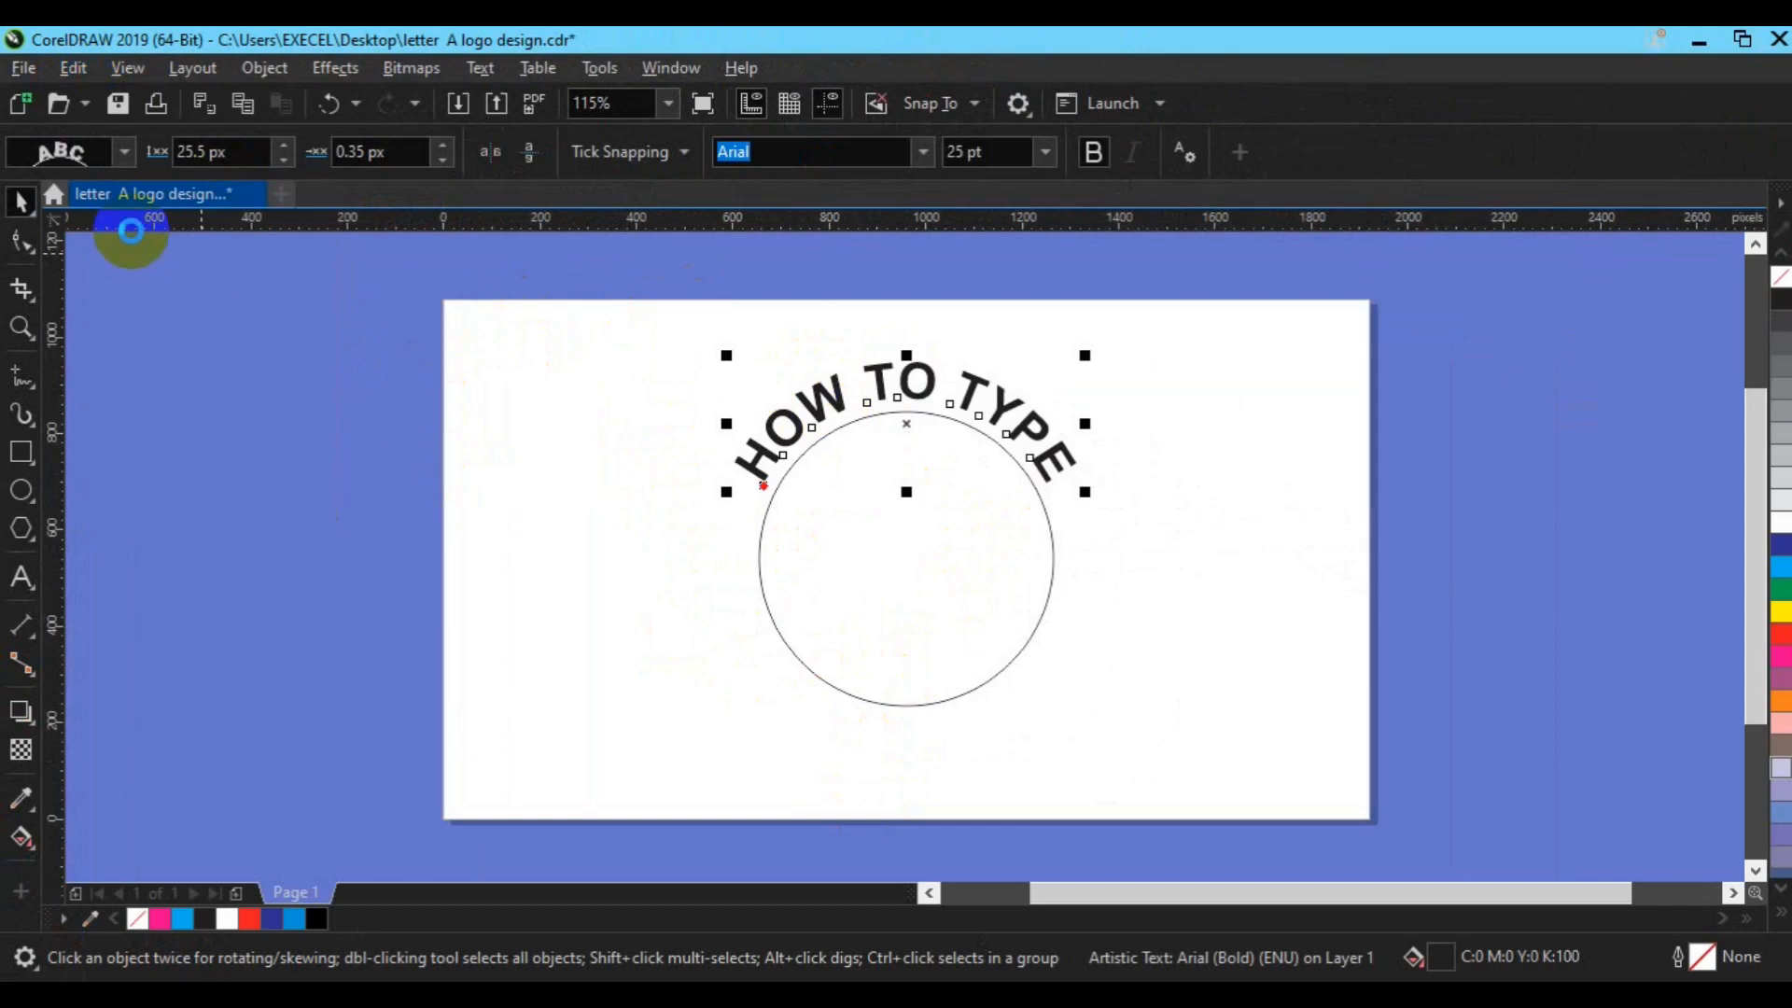
left_click(74, 75)
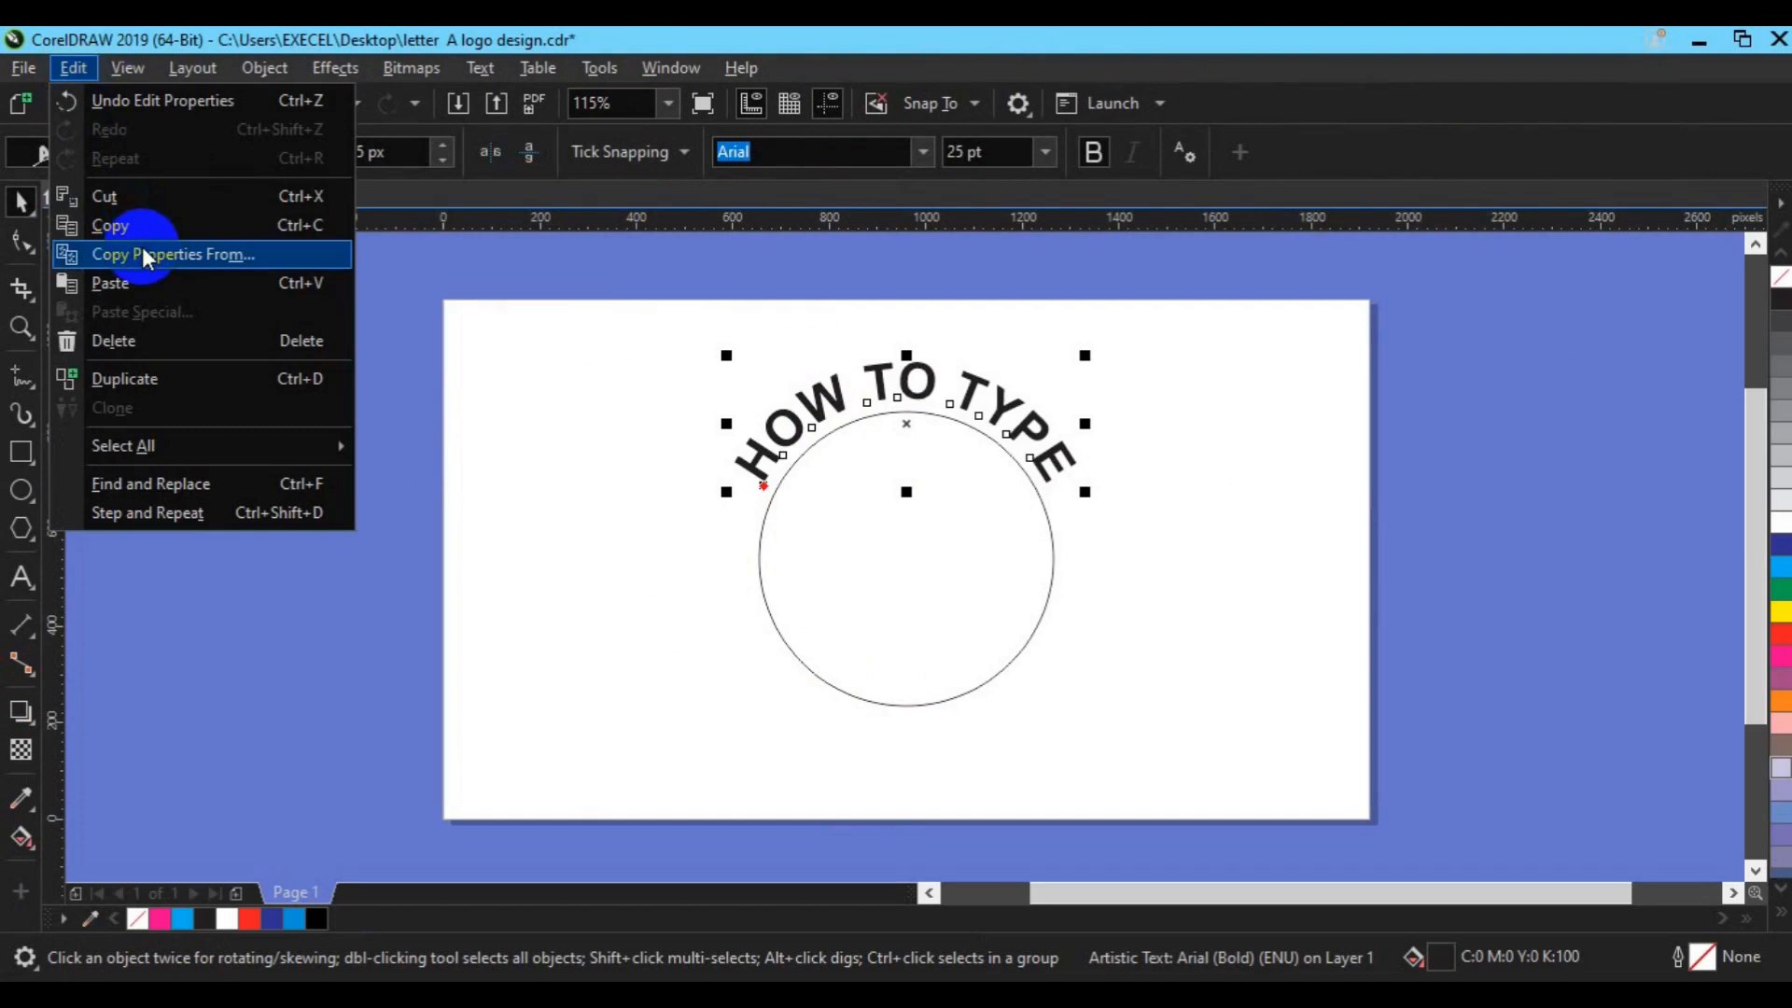
left_click(145, 283)
left_click(144, 276)
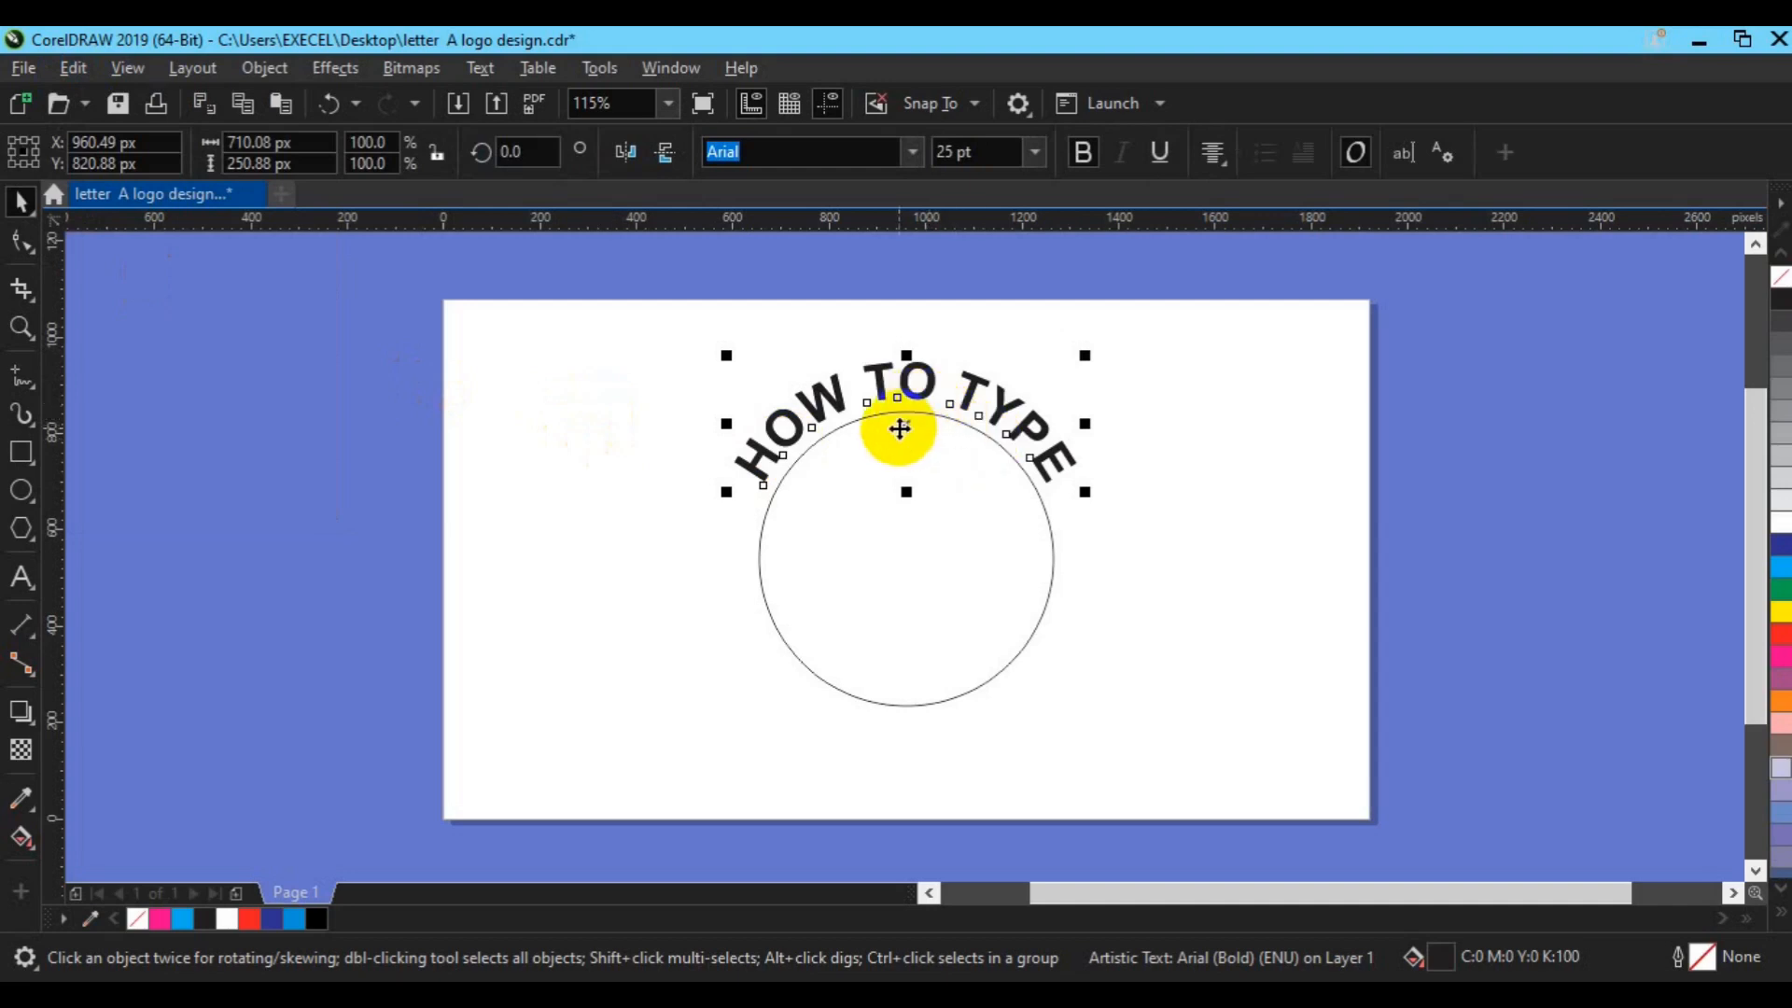
left_click_drag(901, 427, 823, 711)
left_click(840, 454)
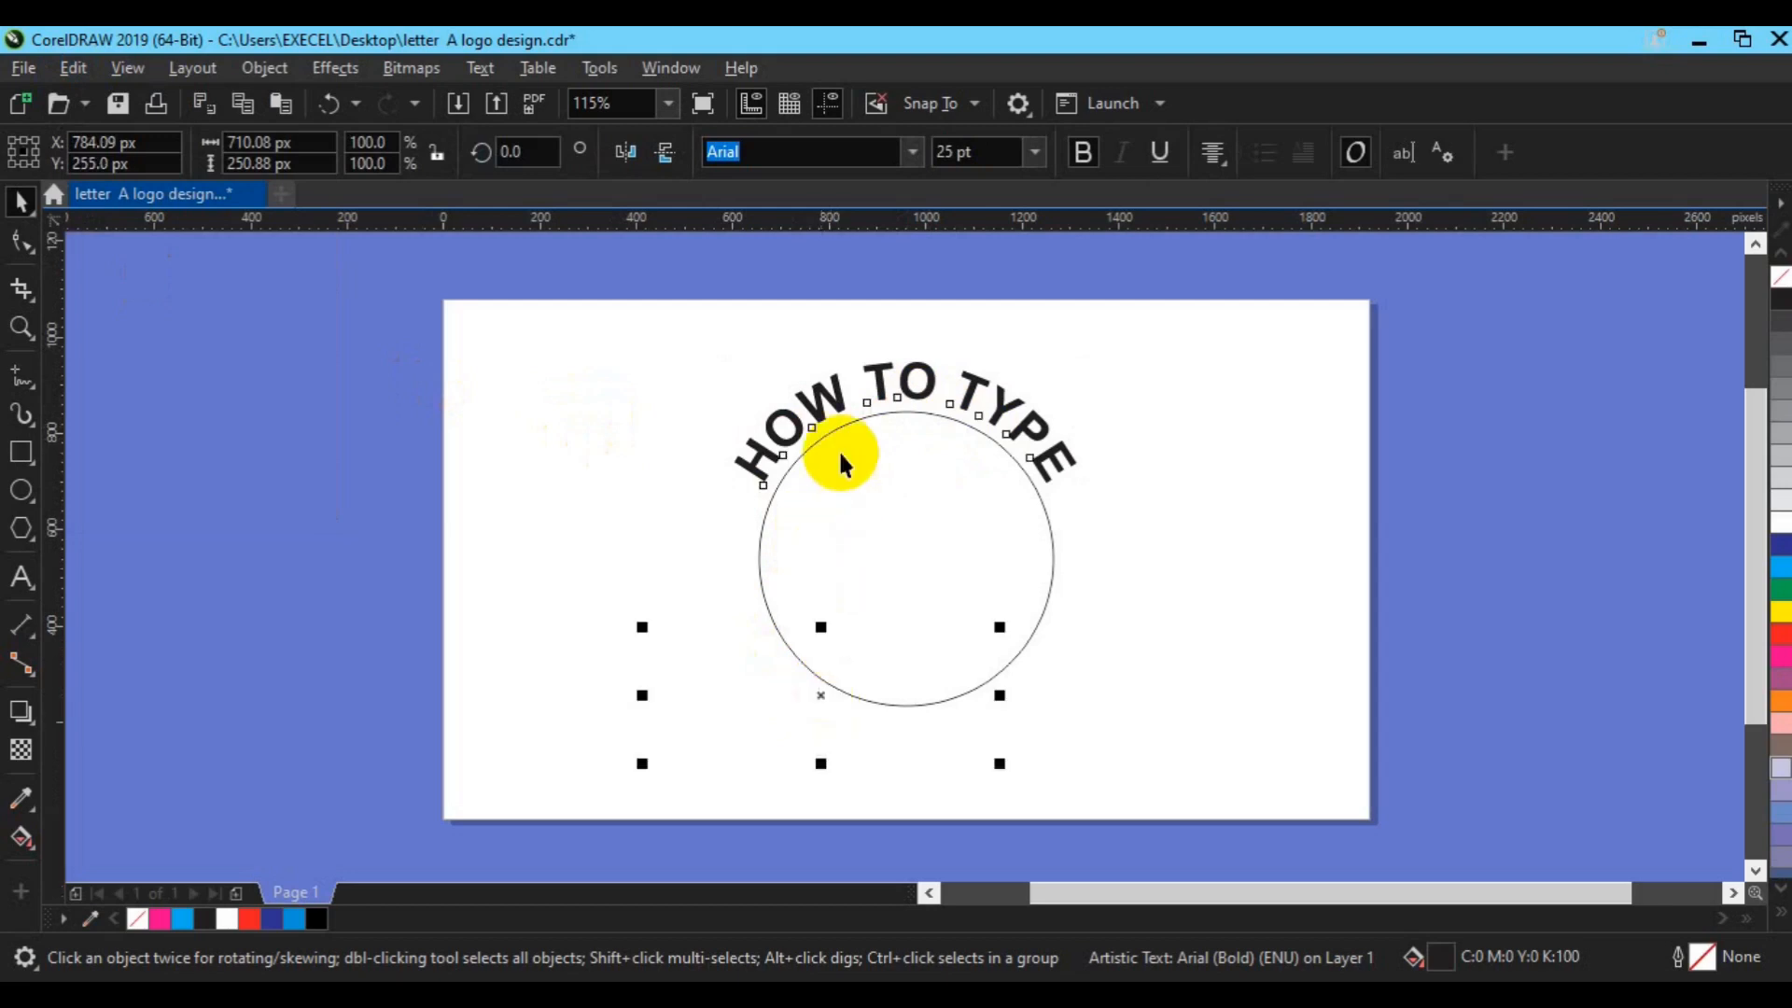
left_click(785, 640)
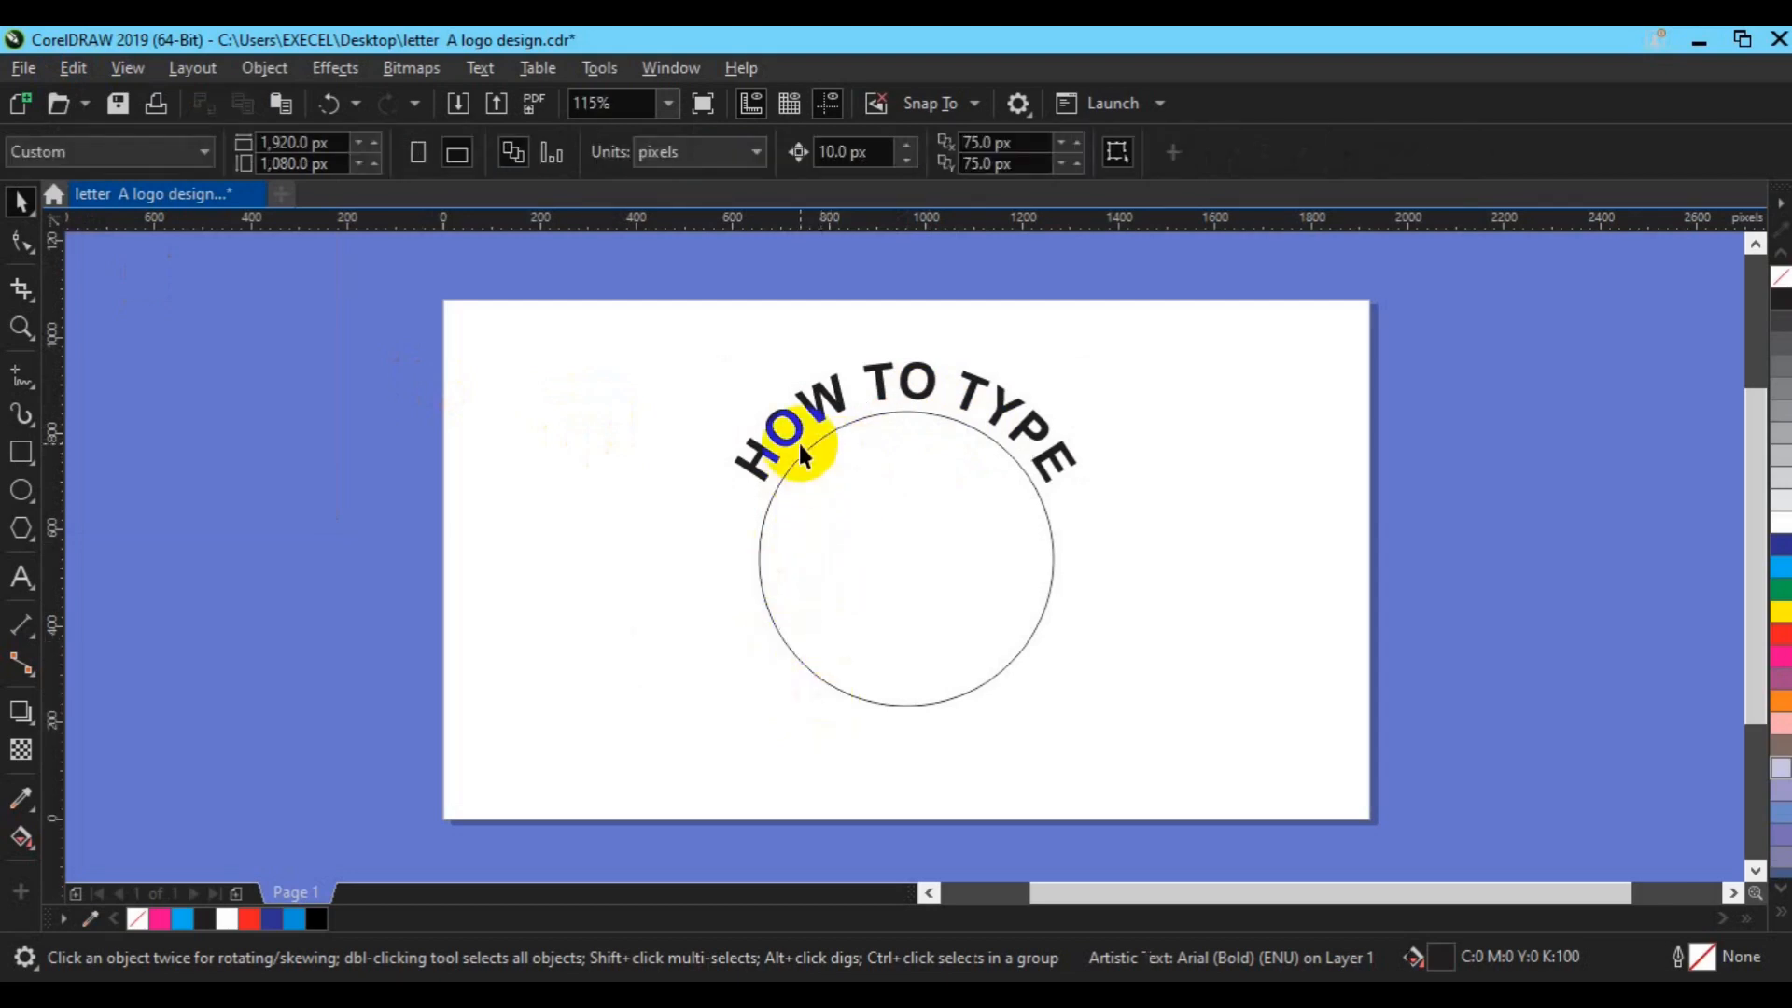
- Try moving the HOW TO TYPE text to the bottom of the circle at a 37.5 px distance and undo the move
left_click(792, 428)
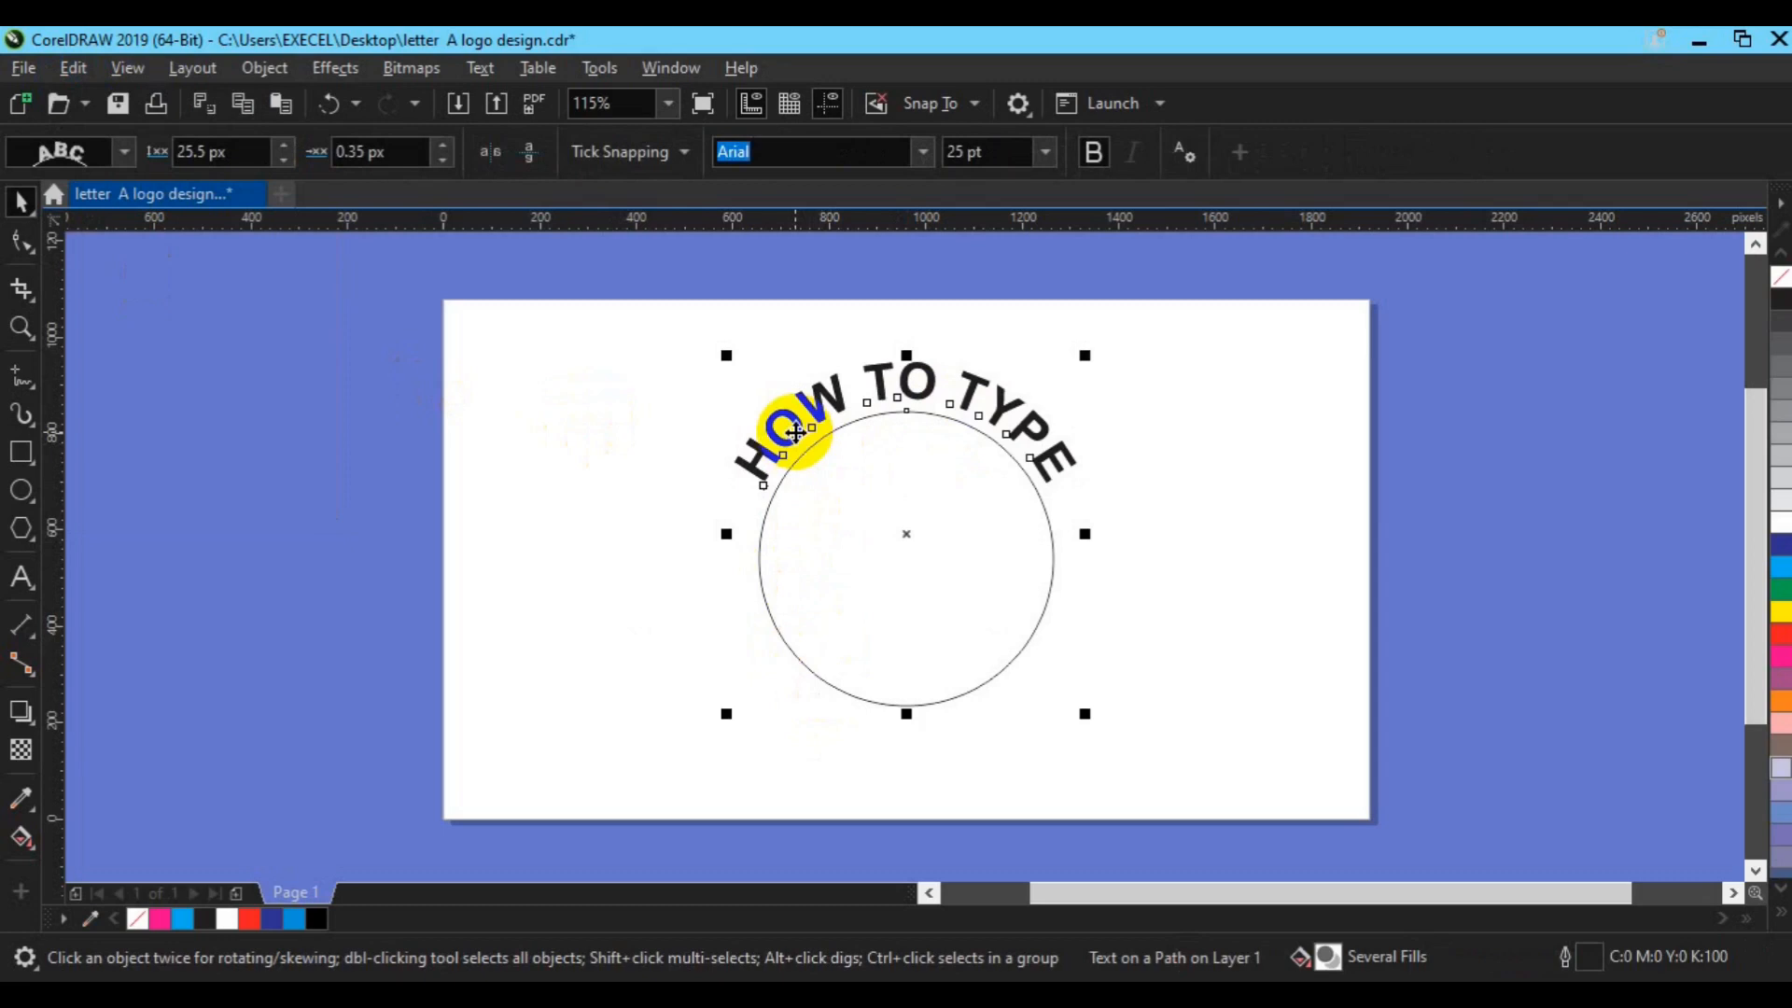
left_click_drag(792, 428, 1022, 700)
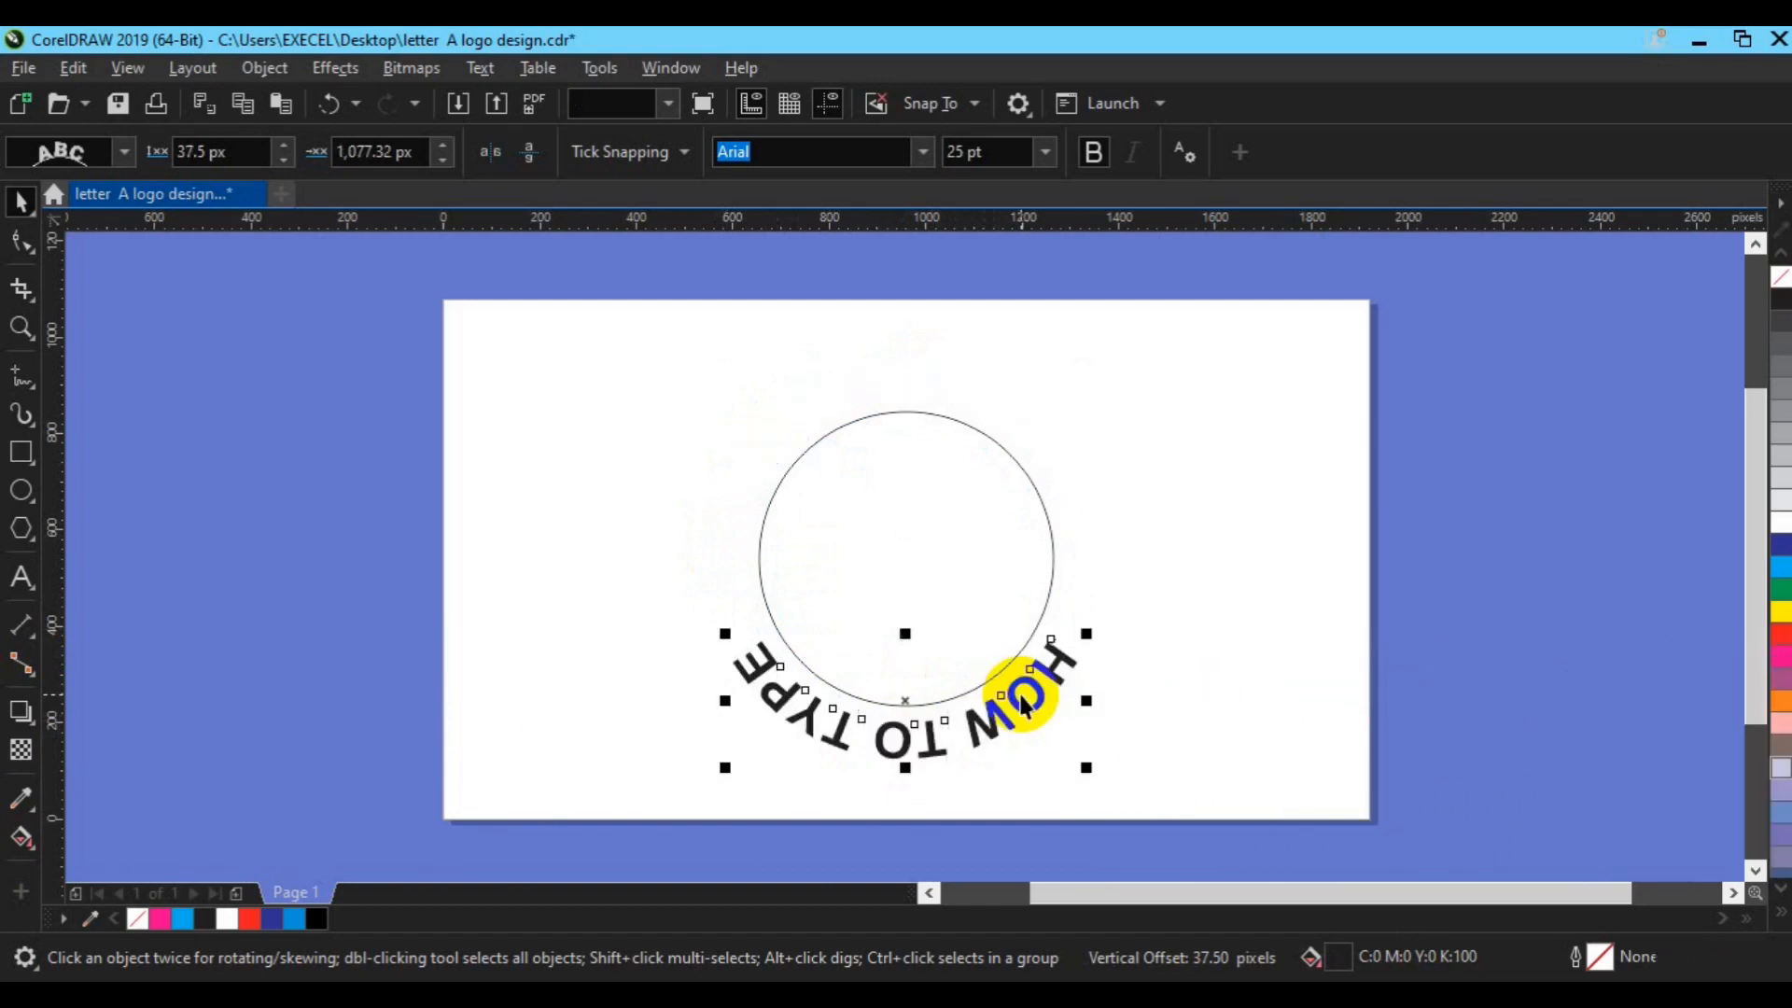
key("ctrl+z")
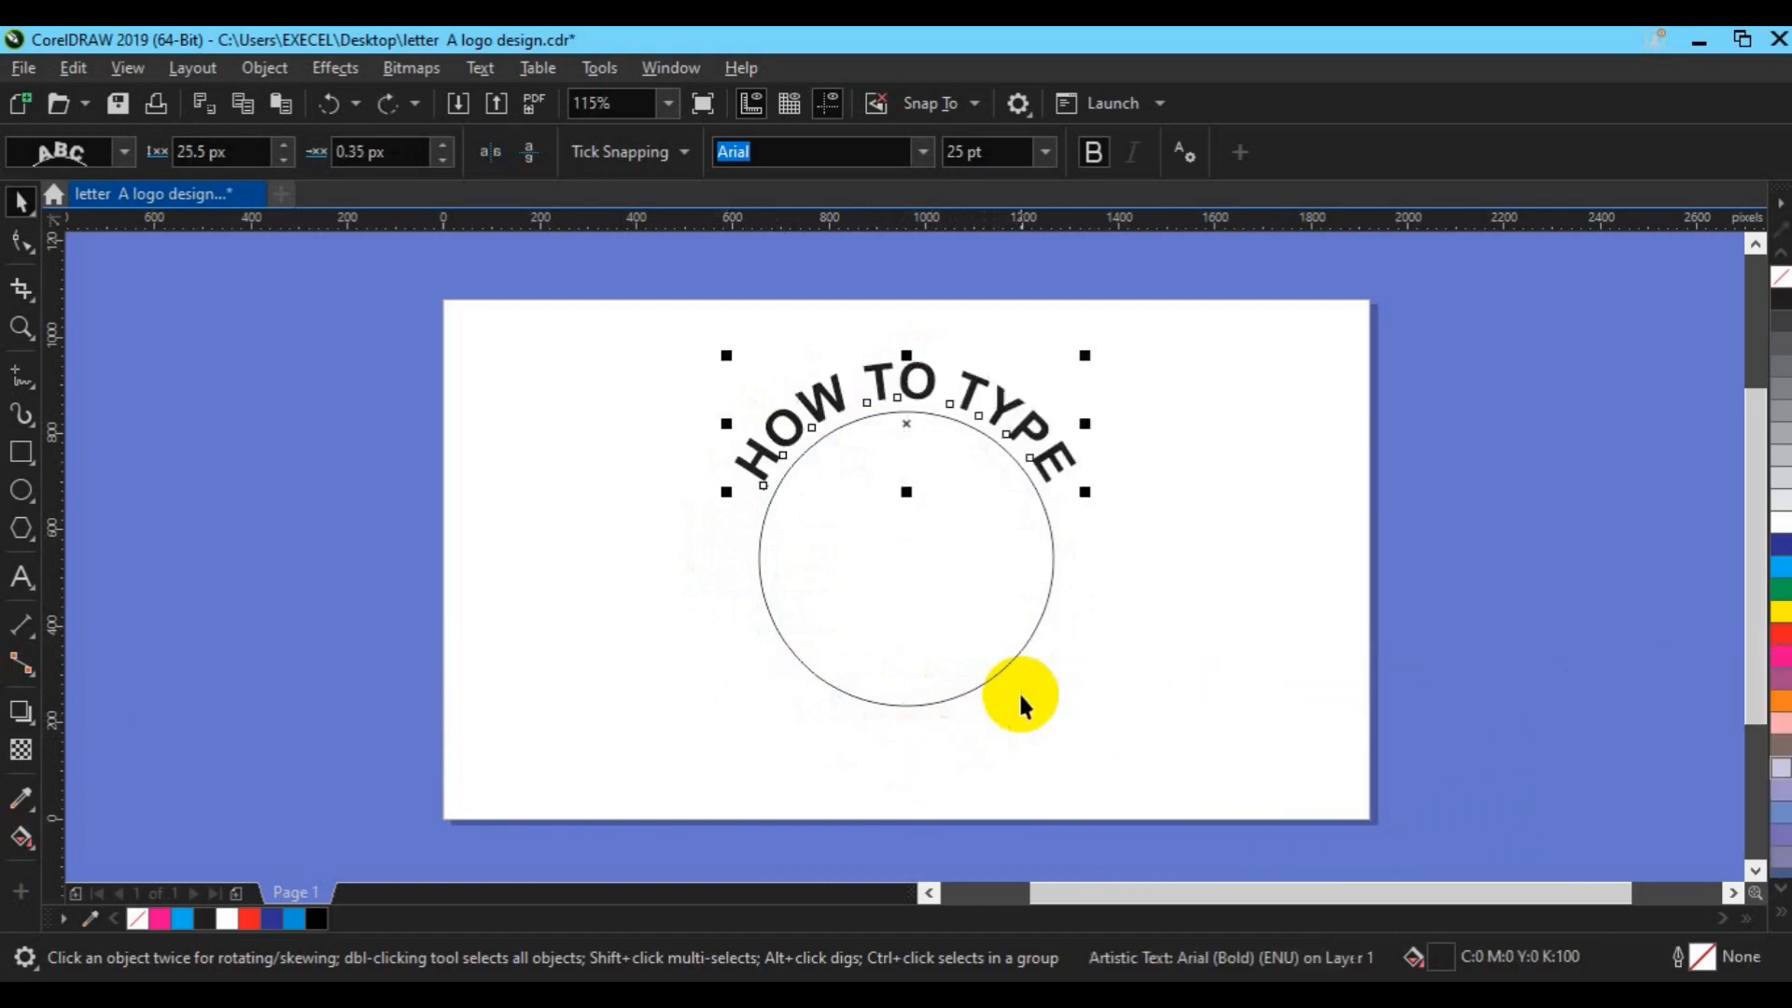
- Paste a copy of the curved text with its circle and centre-align it with the original horizontally and vertically
key("ctrl+v")
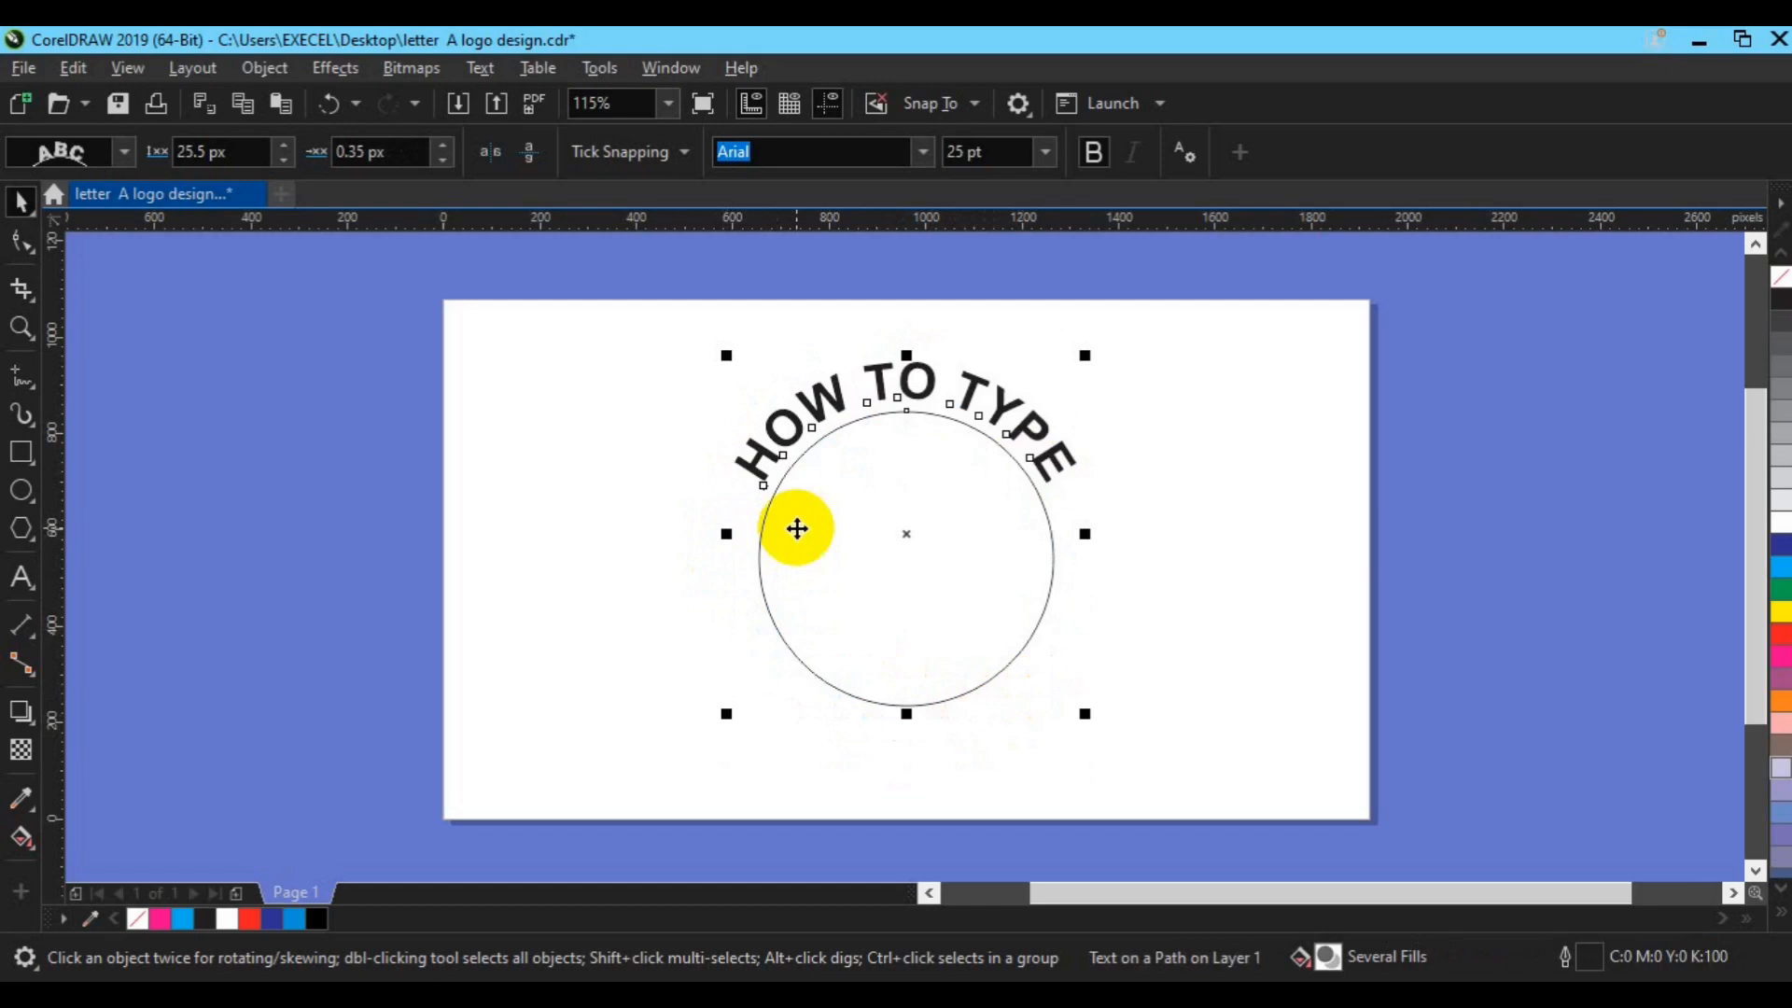
left_click_drag(759, 560, 796, 523)
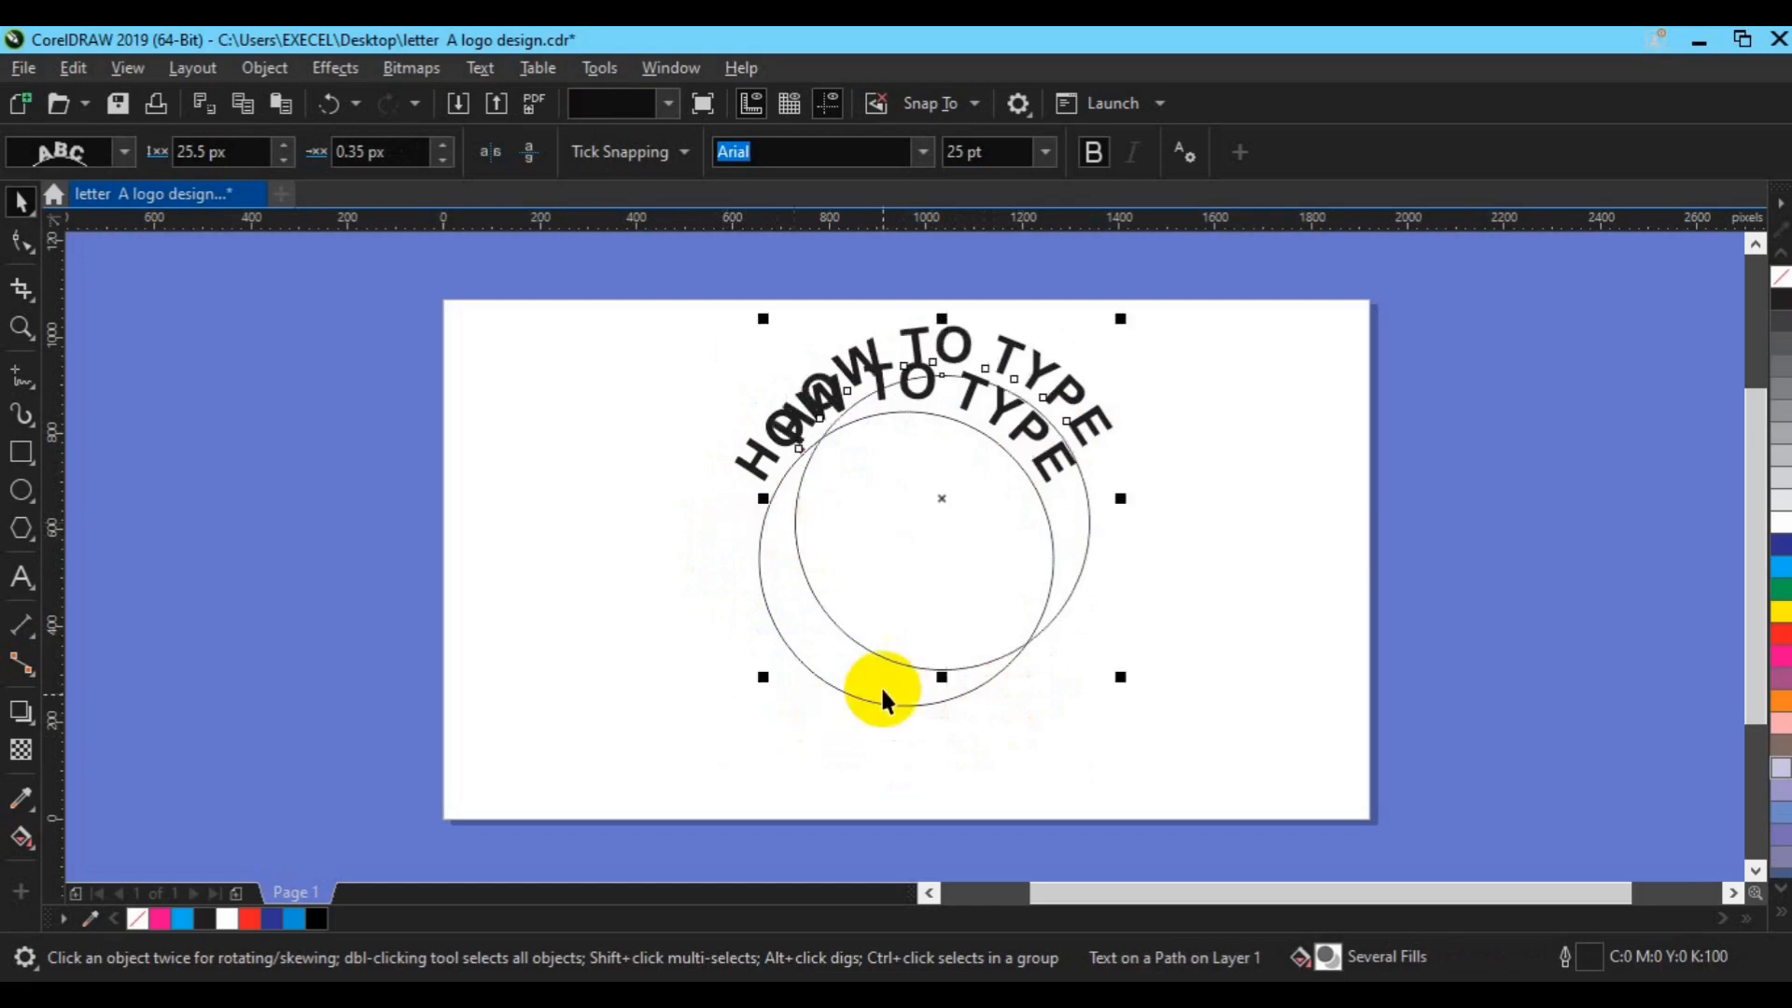
left_click(846, 693, "shift")
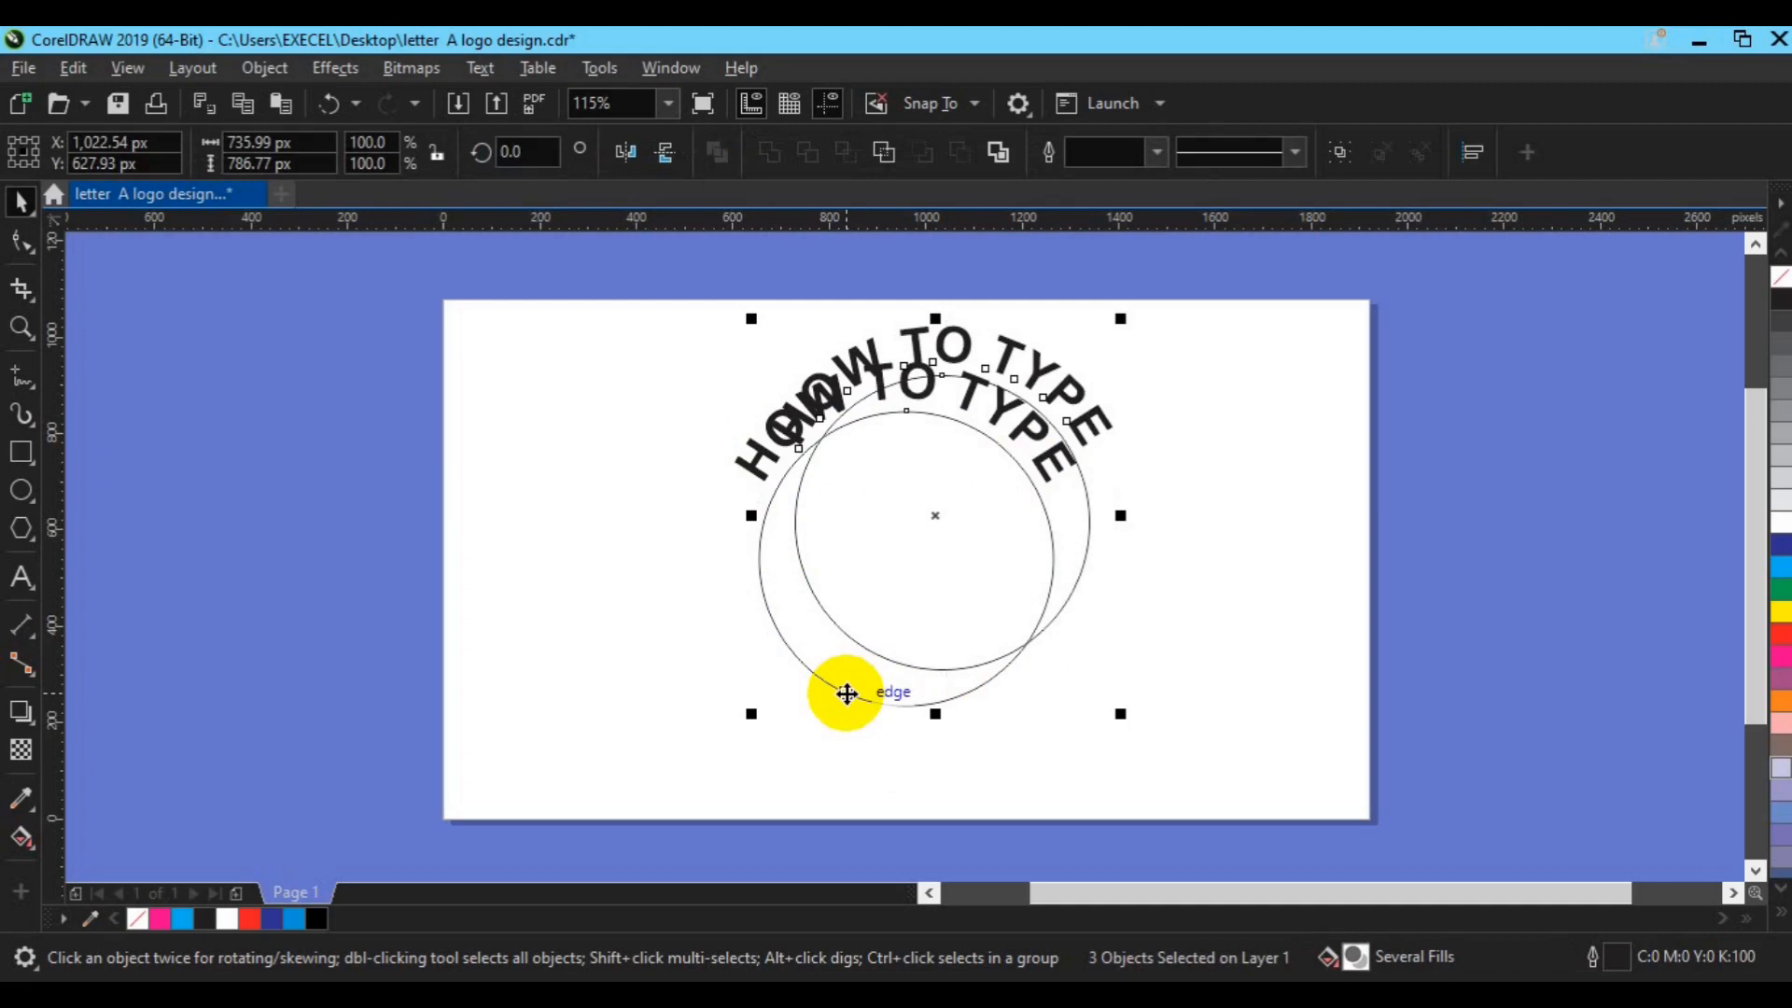
key("c")
key("e")
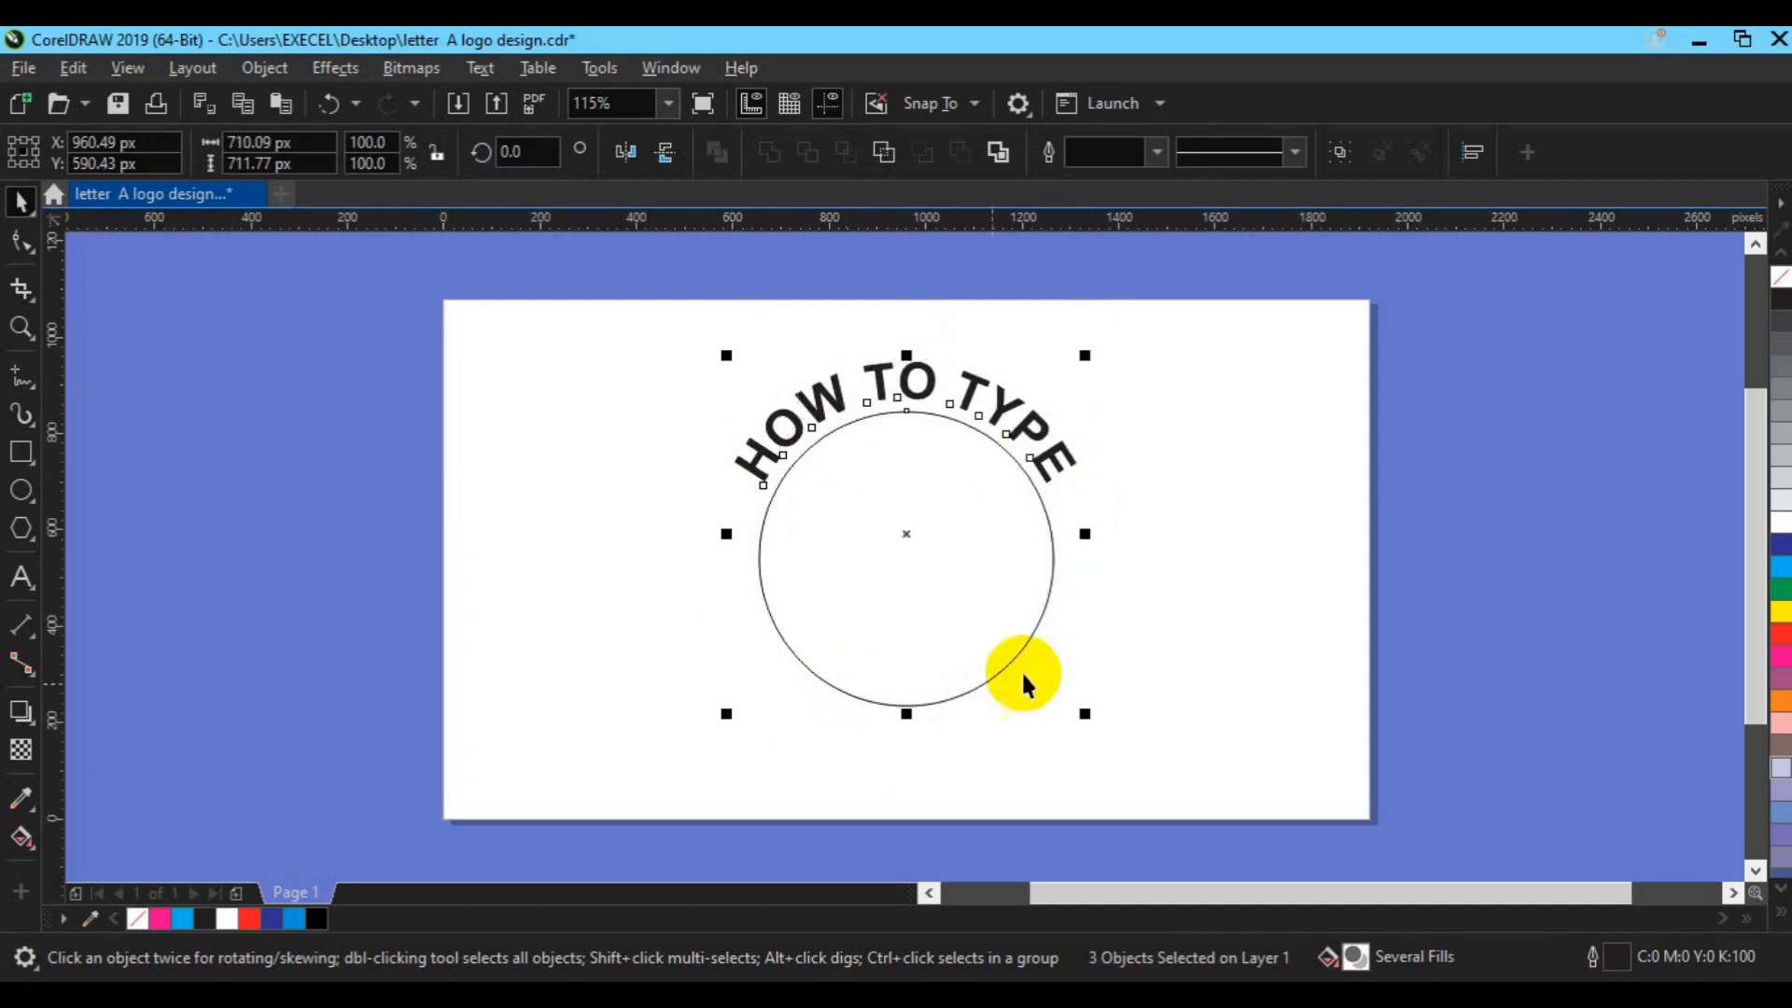
- Fill the upper copy of the text and circle with dark blue and move its text to the circle's bottom, 37.5 px from the path
left_click(1193, 483)
left_click(881, 388)
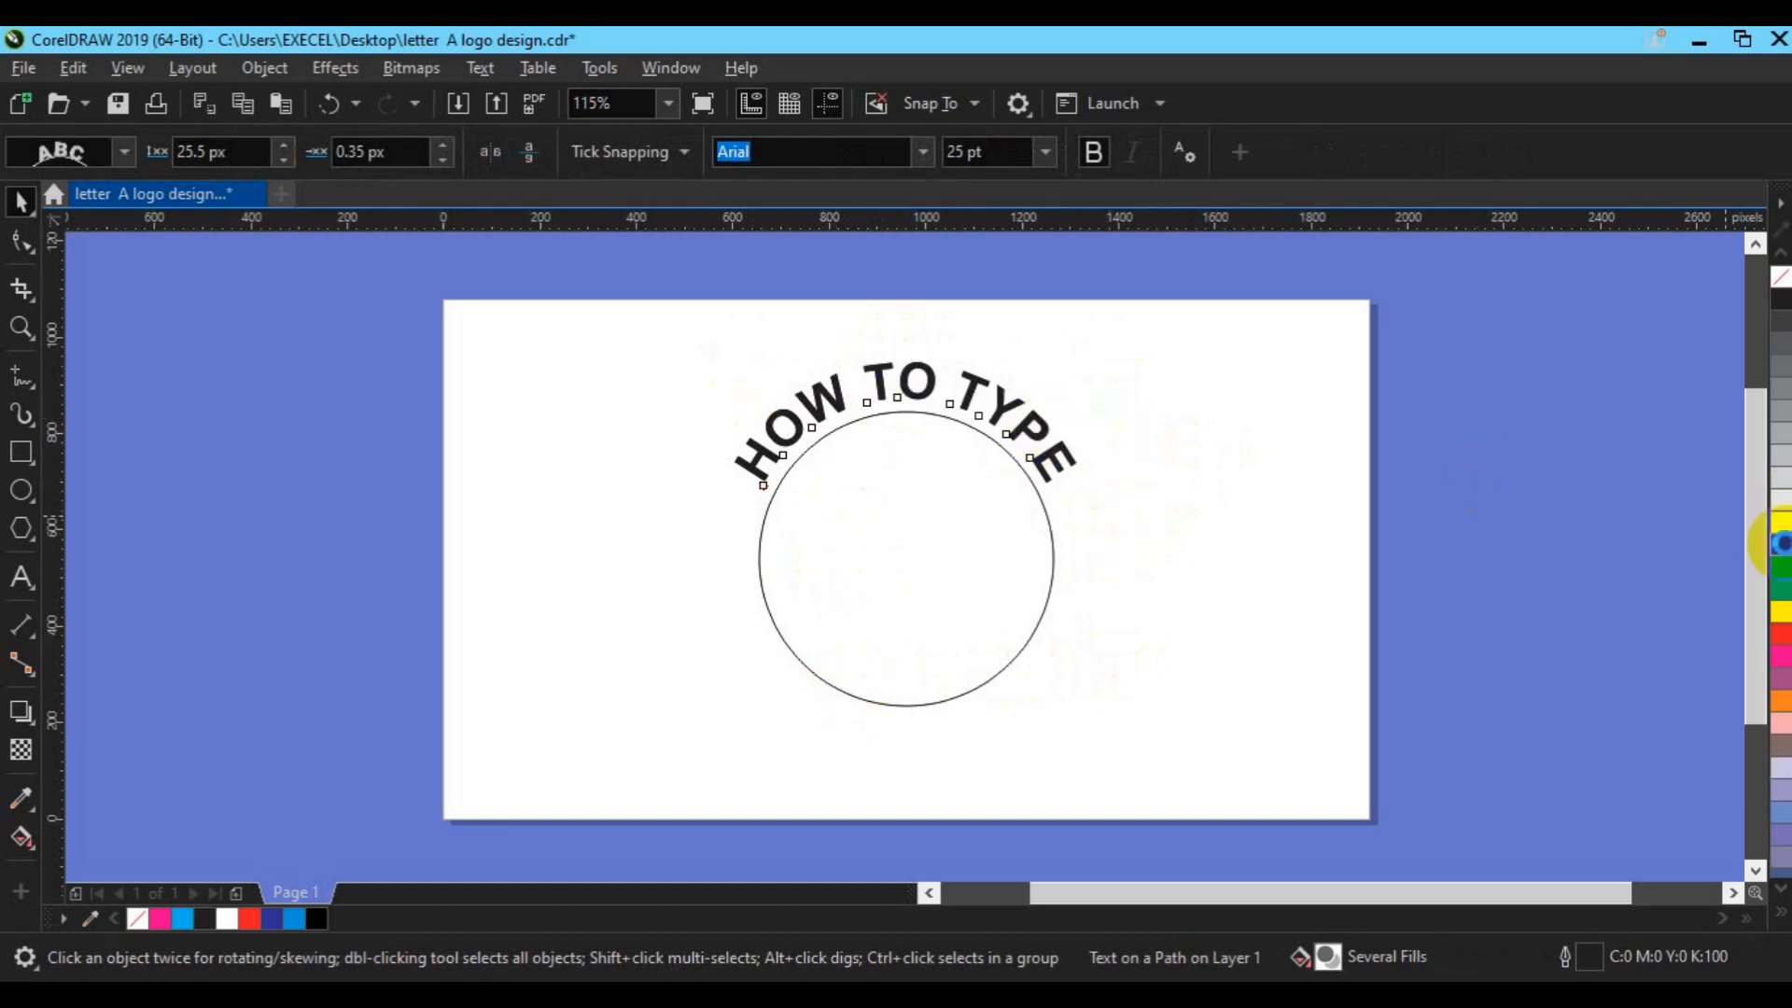
left_click(1781, 547)
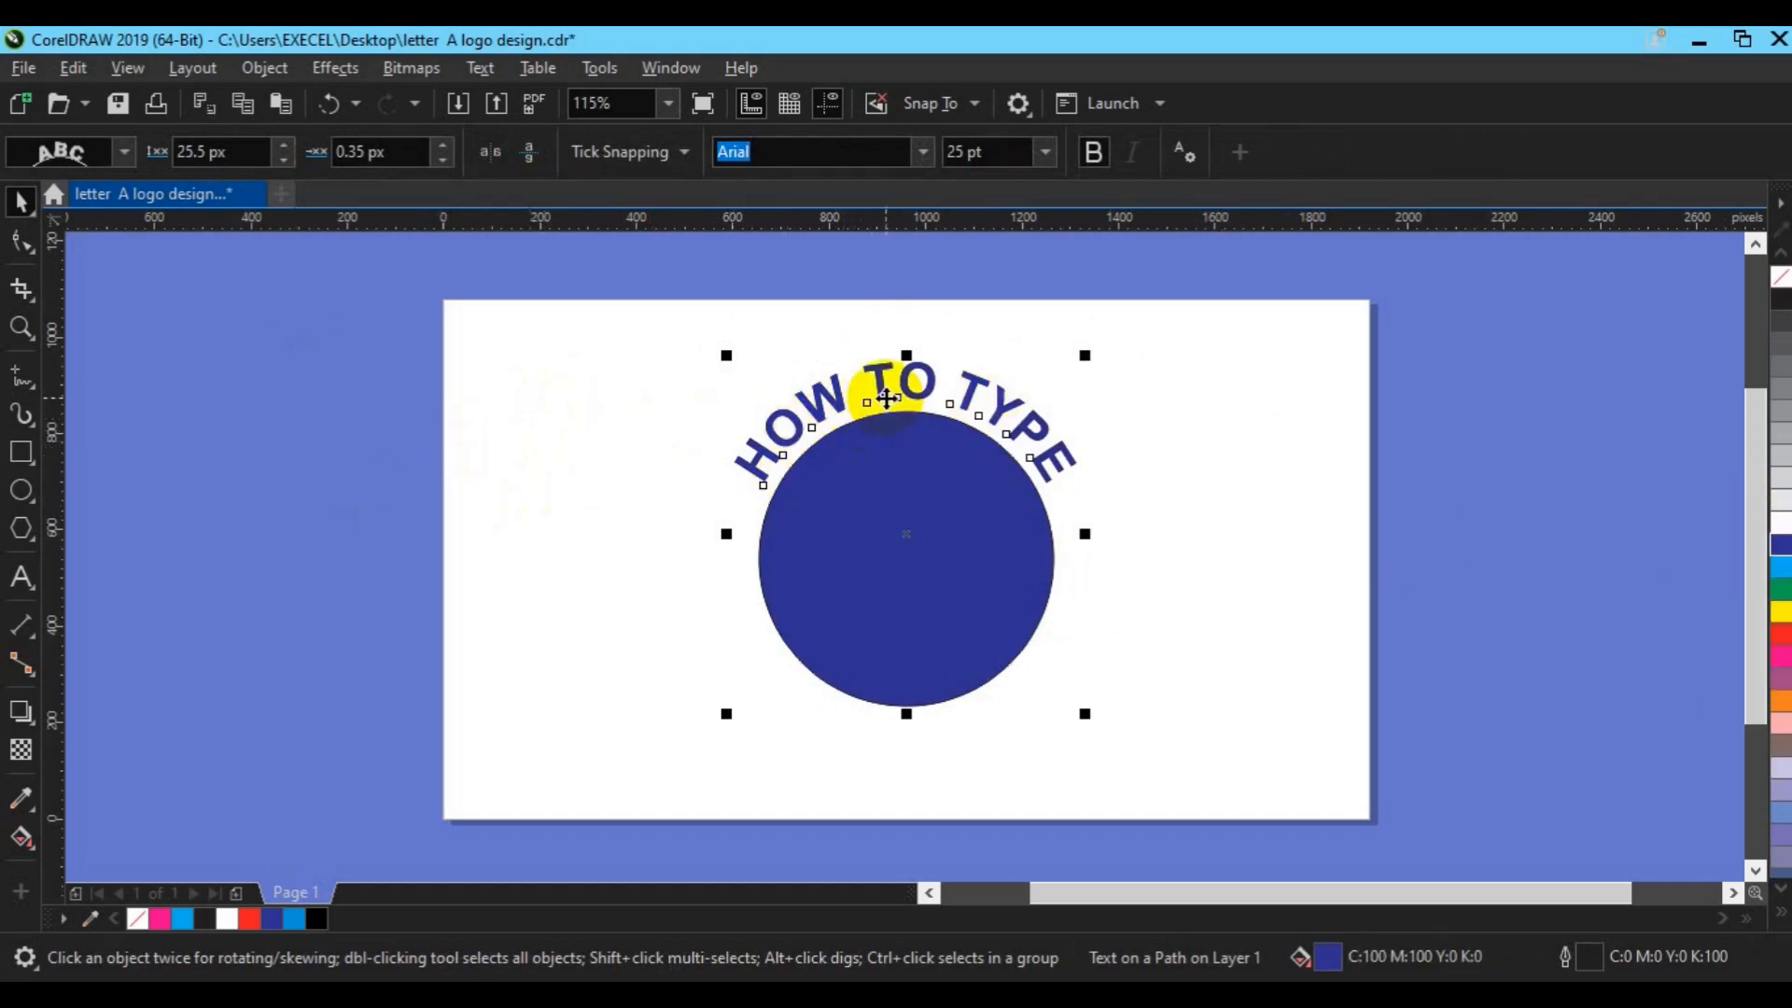
left_click_drag(886, 398, 922, 727)
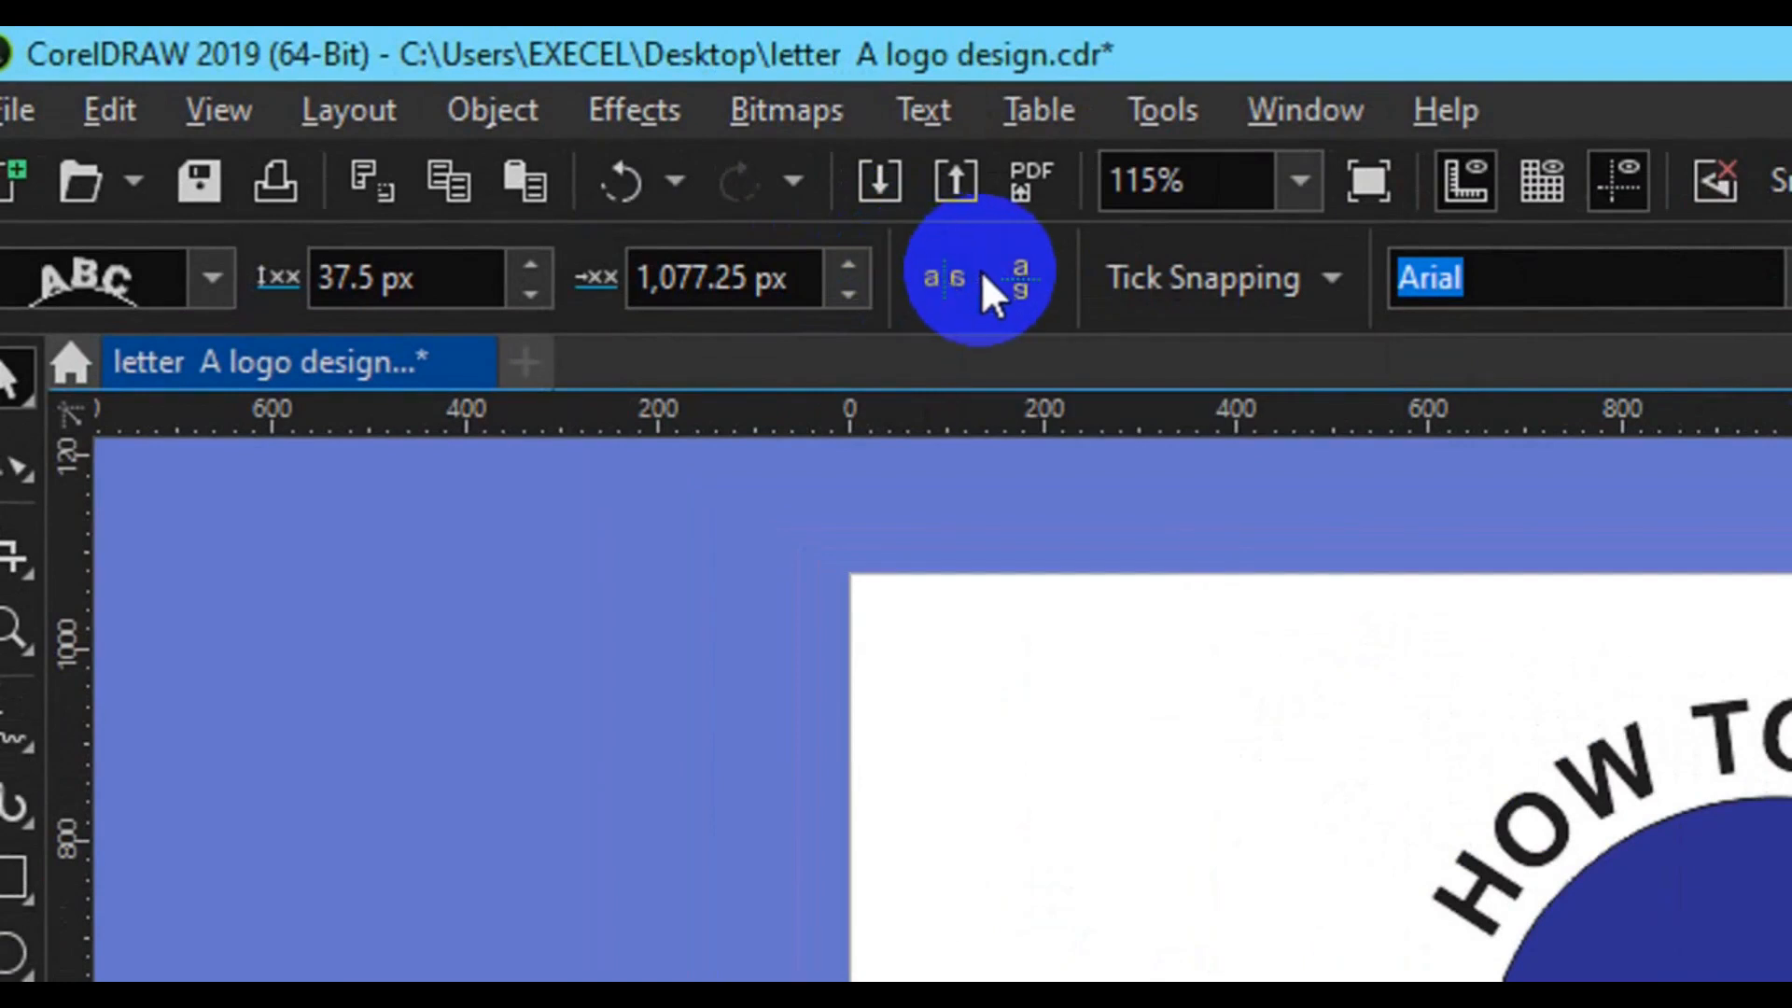
- Mirror the blue text at the circle's bottom horizontally so it runs from left to right
left_click(1032, 289)
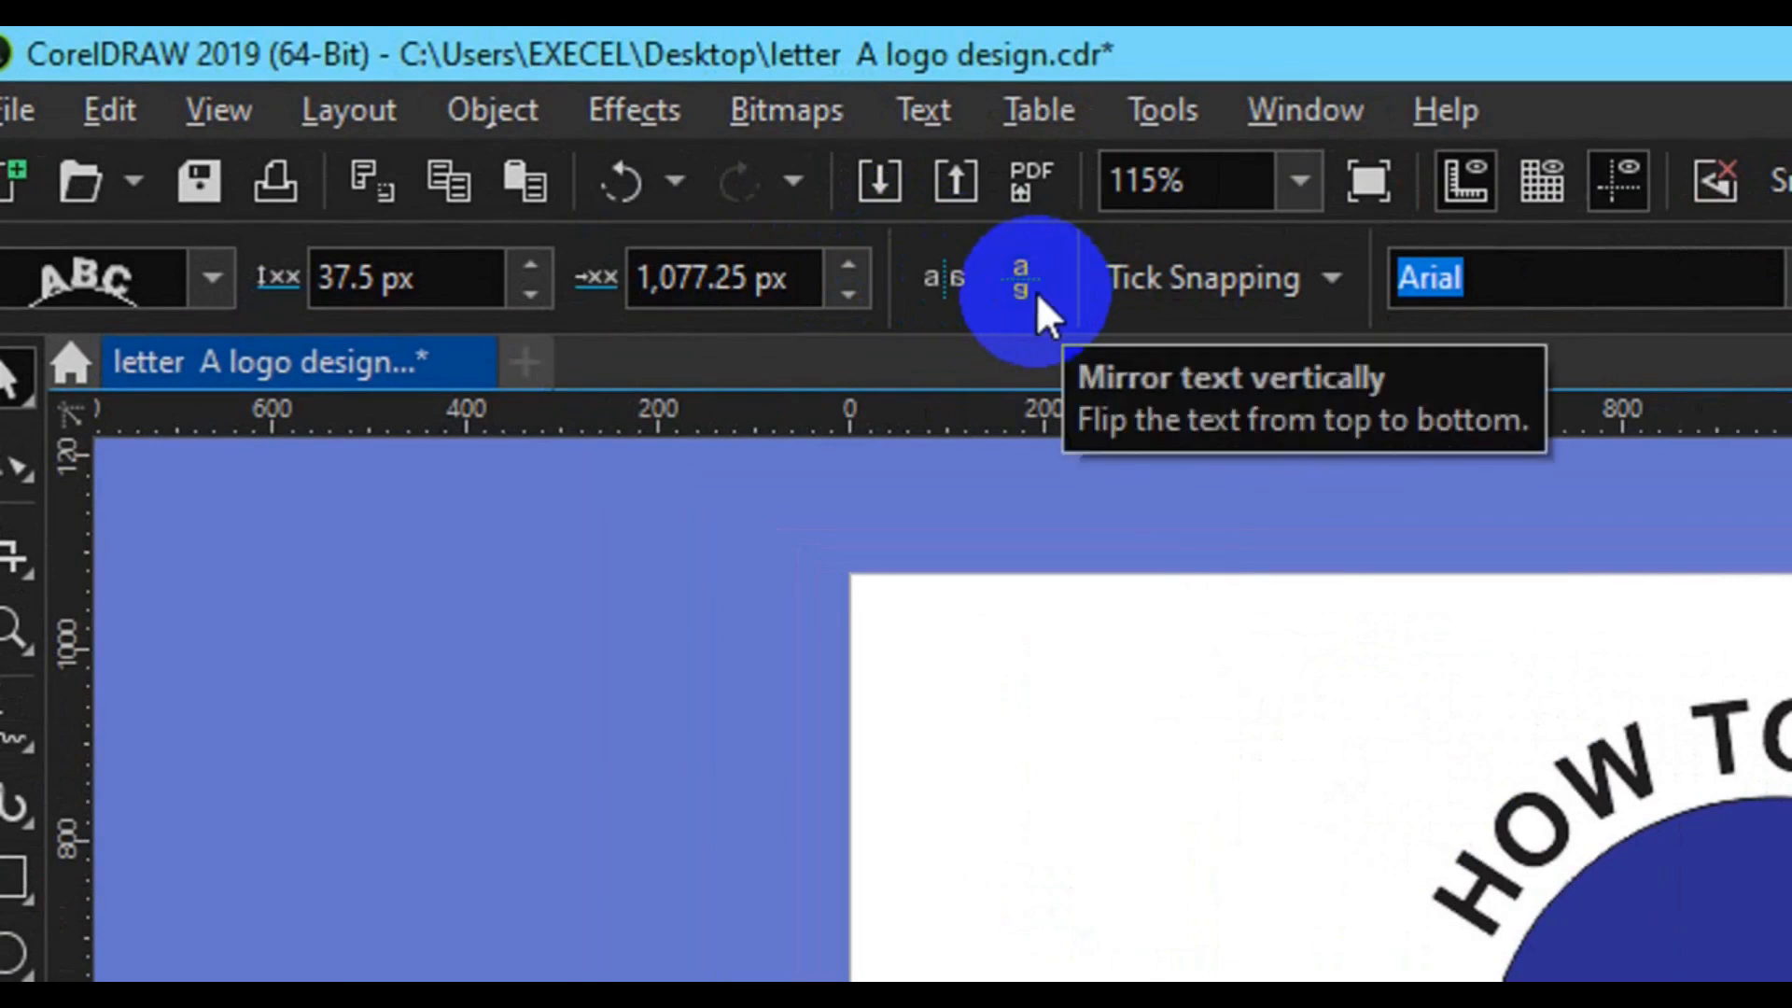
key("ctrl+z")
left_click(956, 292)
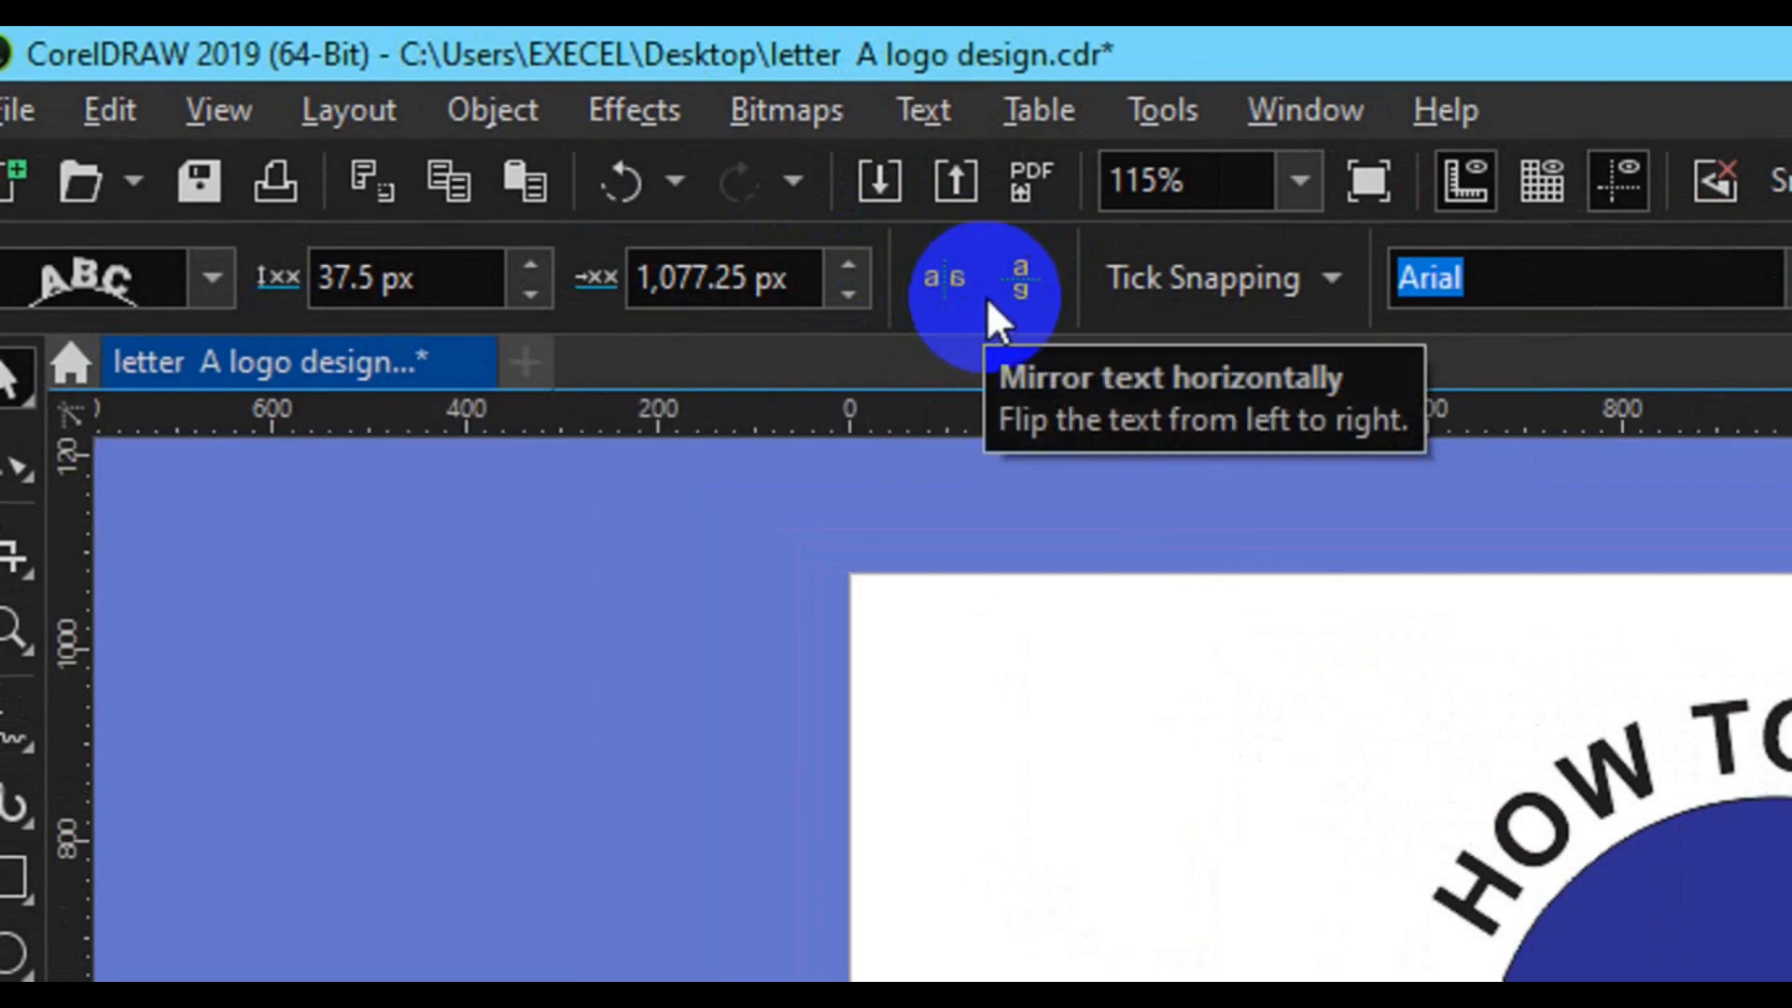
left_click(1004, 301)
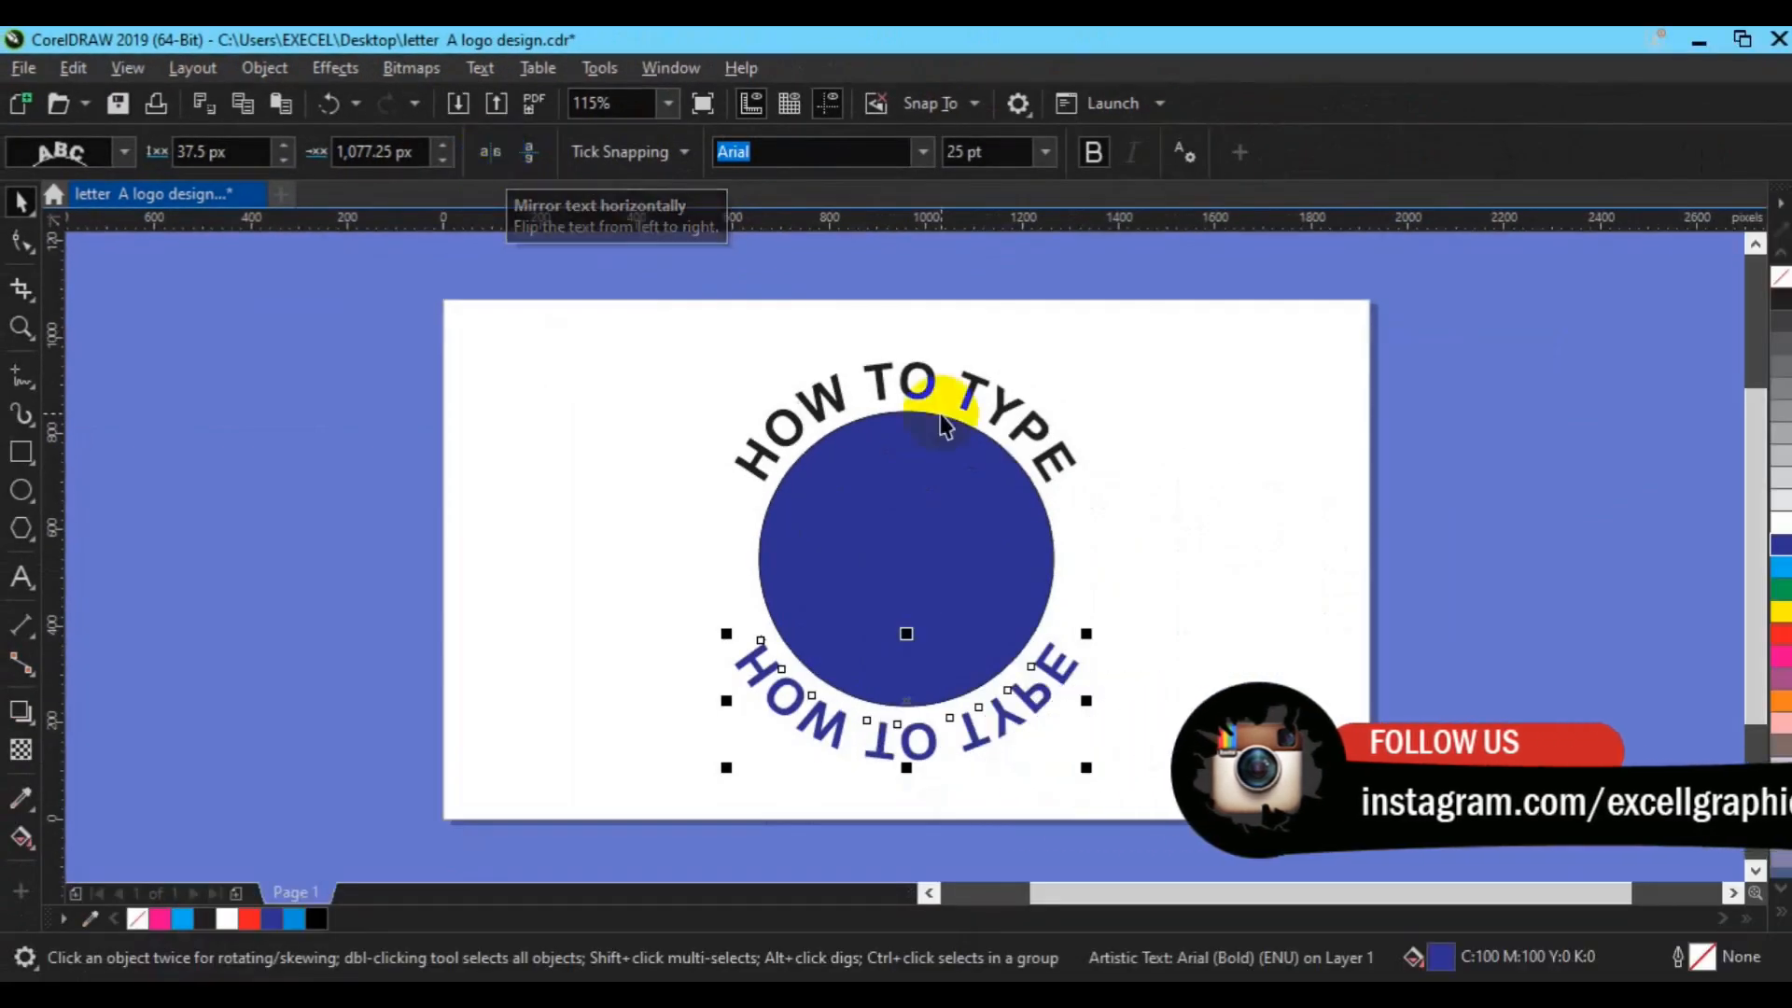
- Replace the wording of the blue text below the circle with IN A CIRCLE
left_click(19, 578)
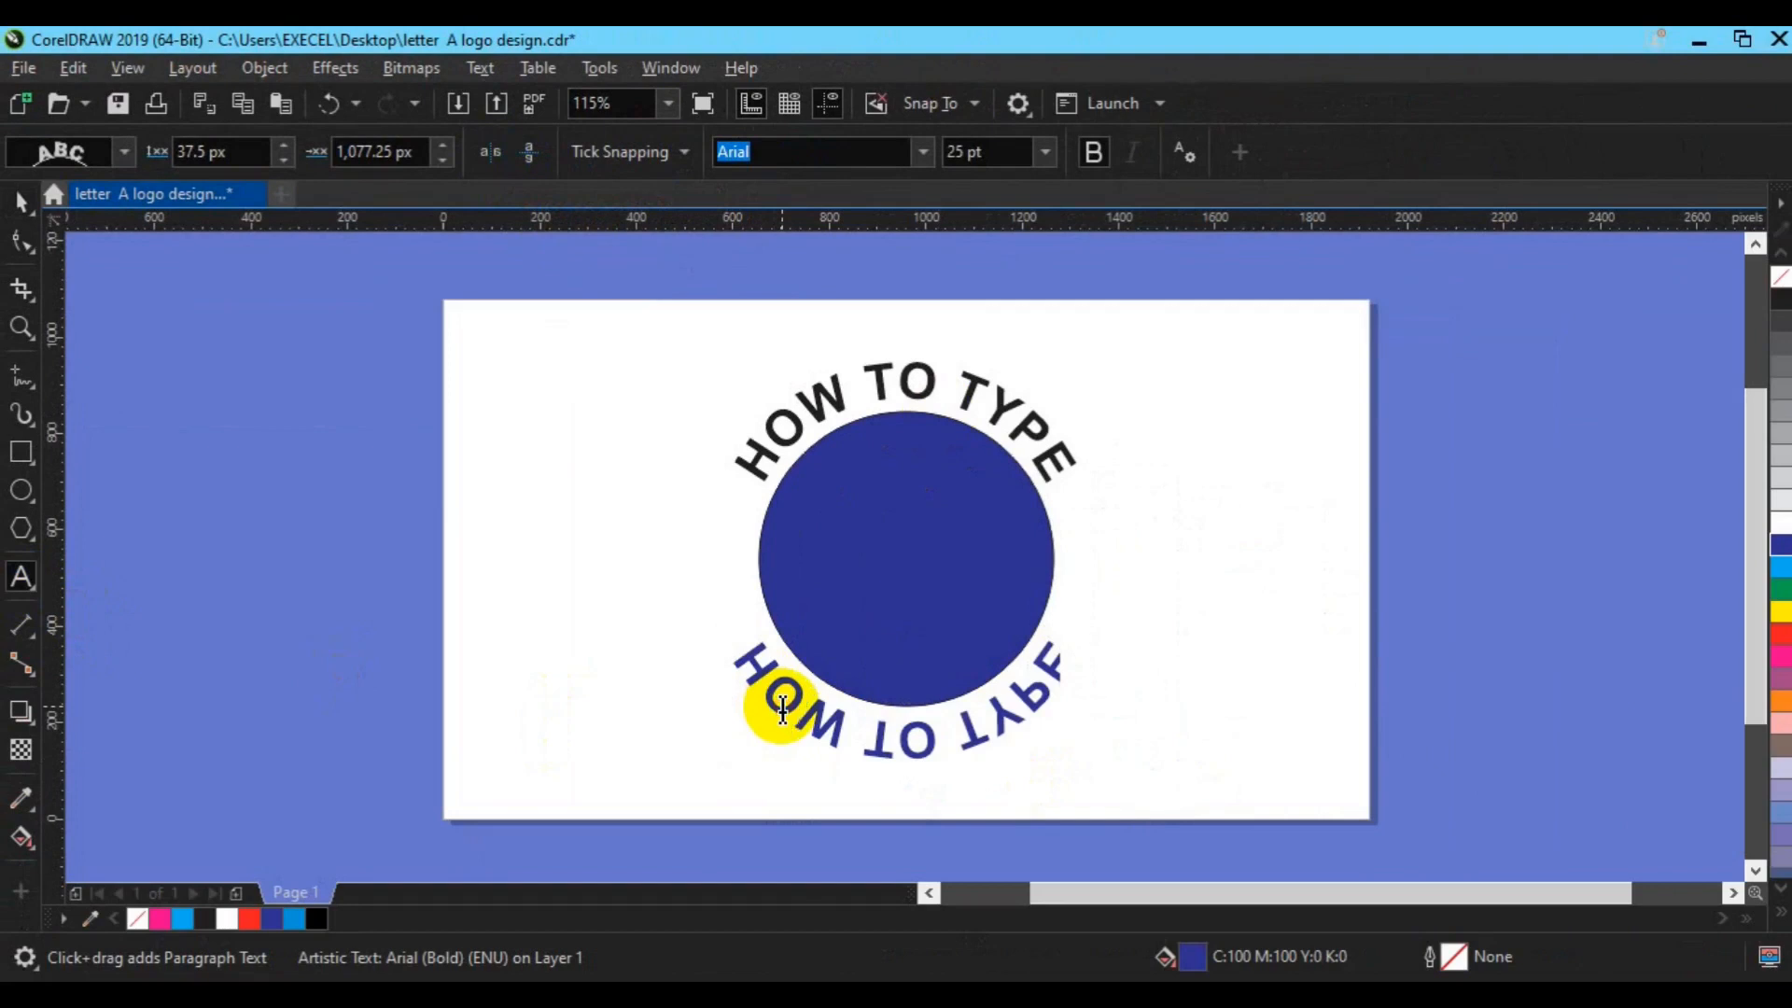
key("ctrl+a")
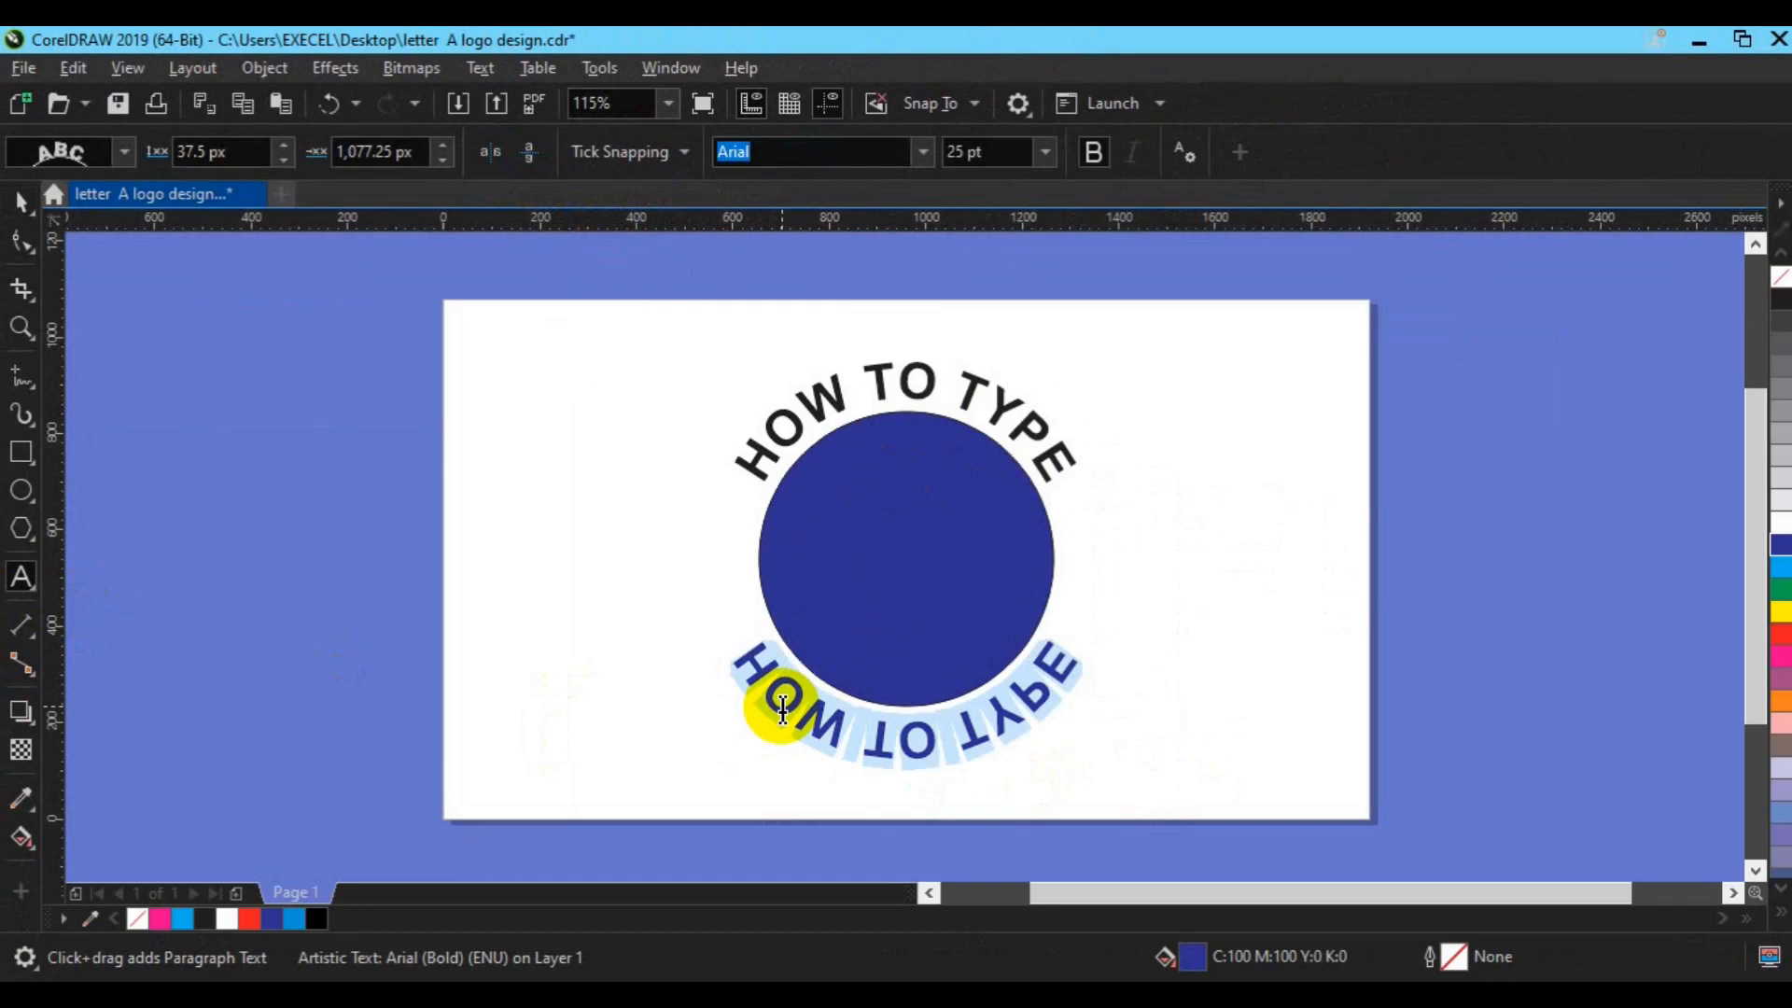
type("IN A C")
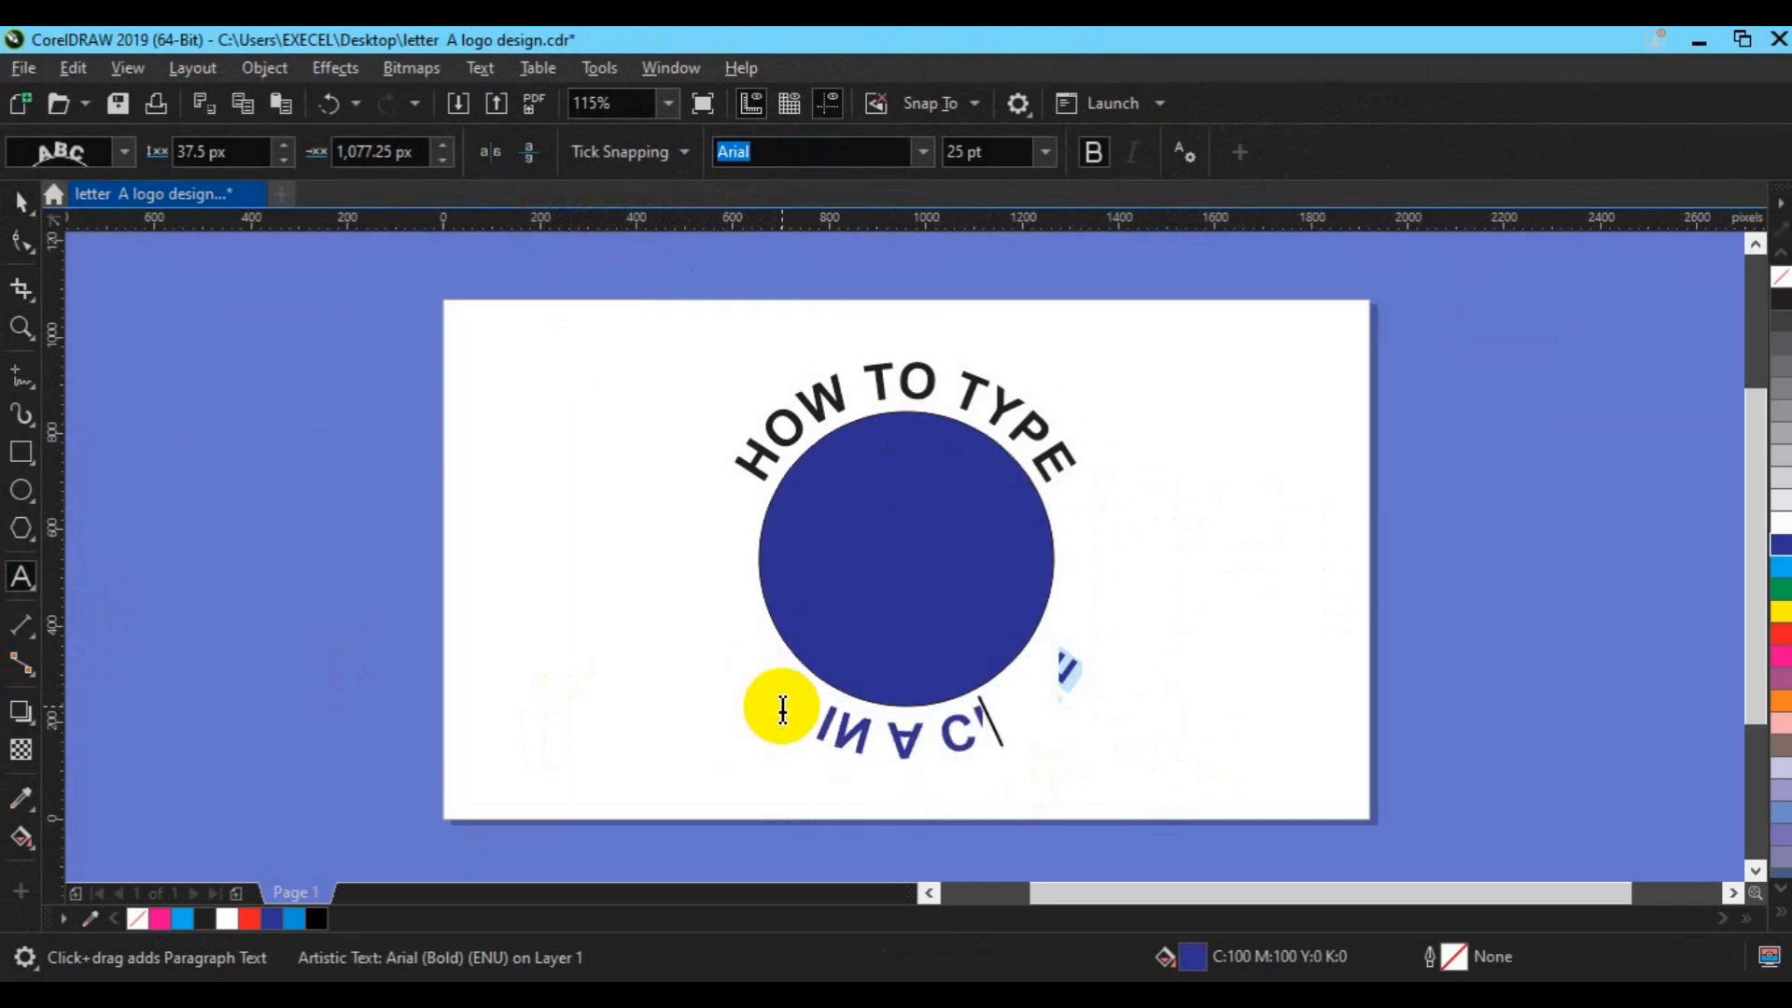
type("IRCLE")
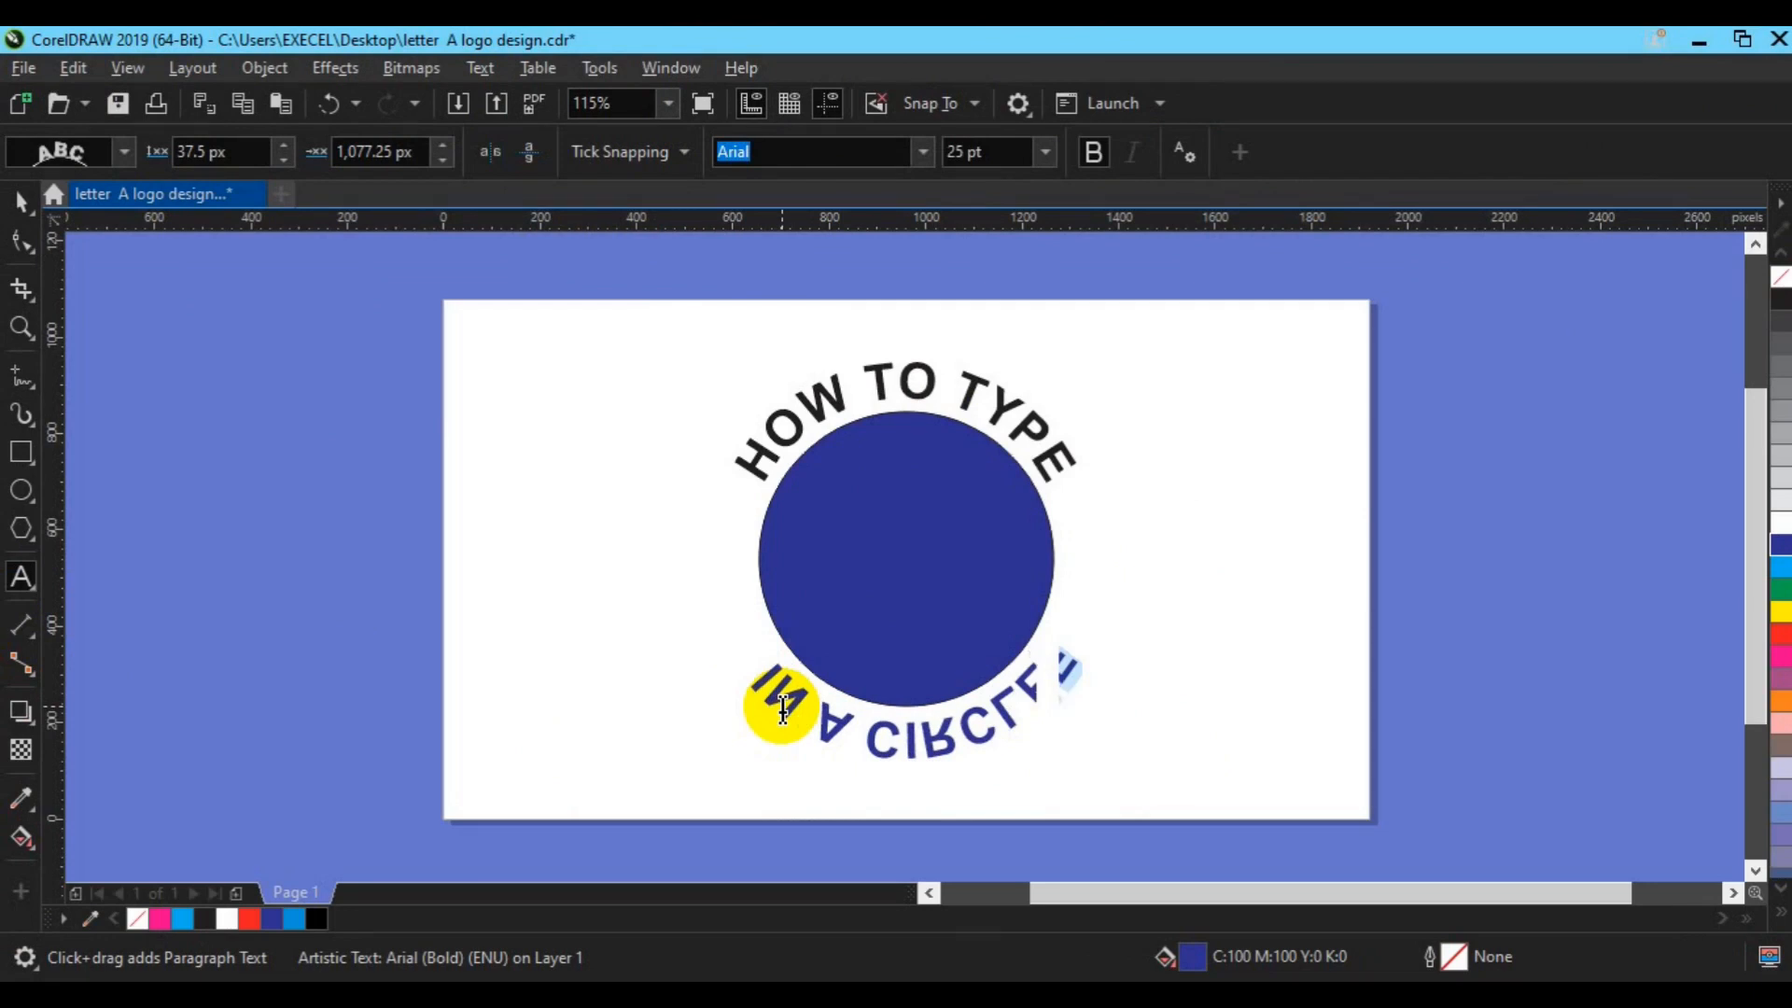
key("Escape")
left_click(24, 194)
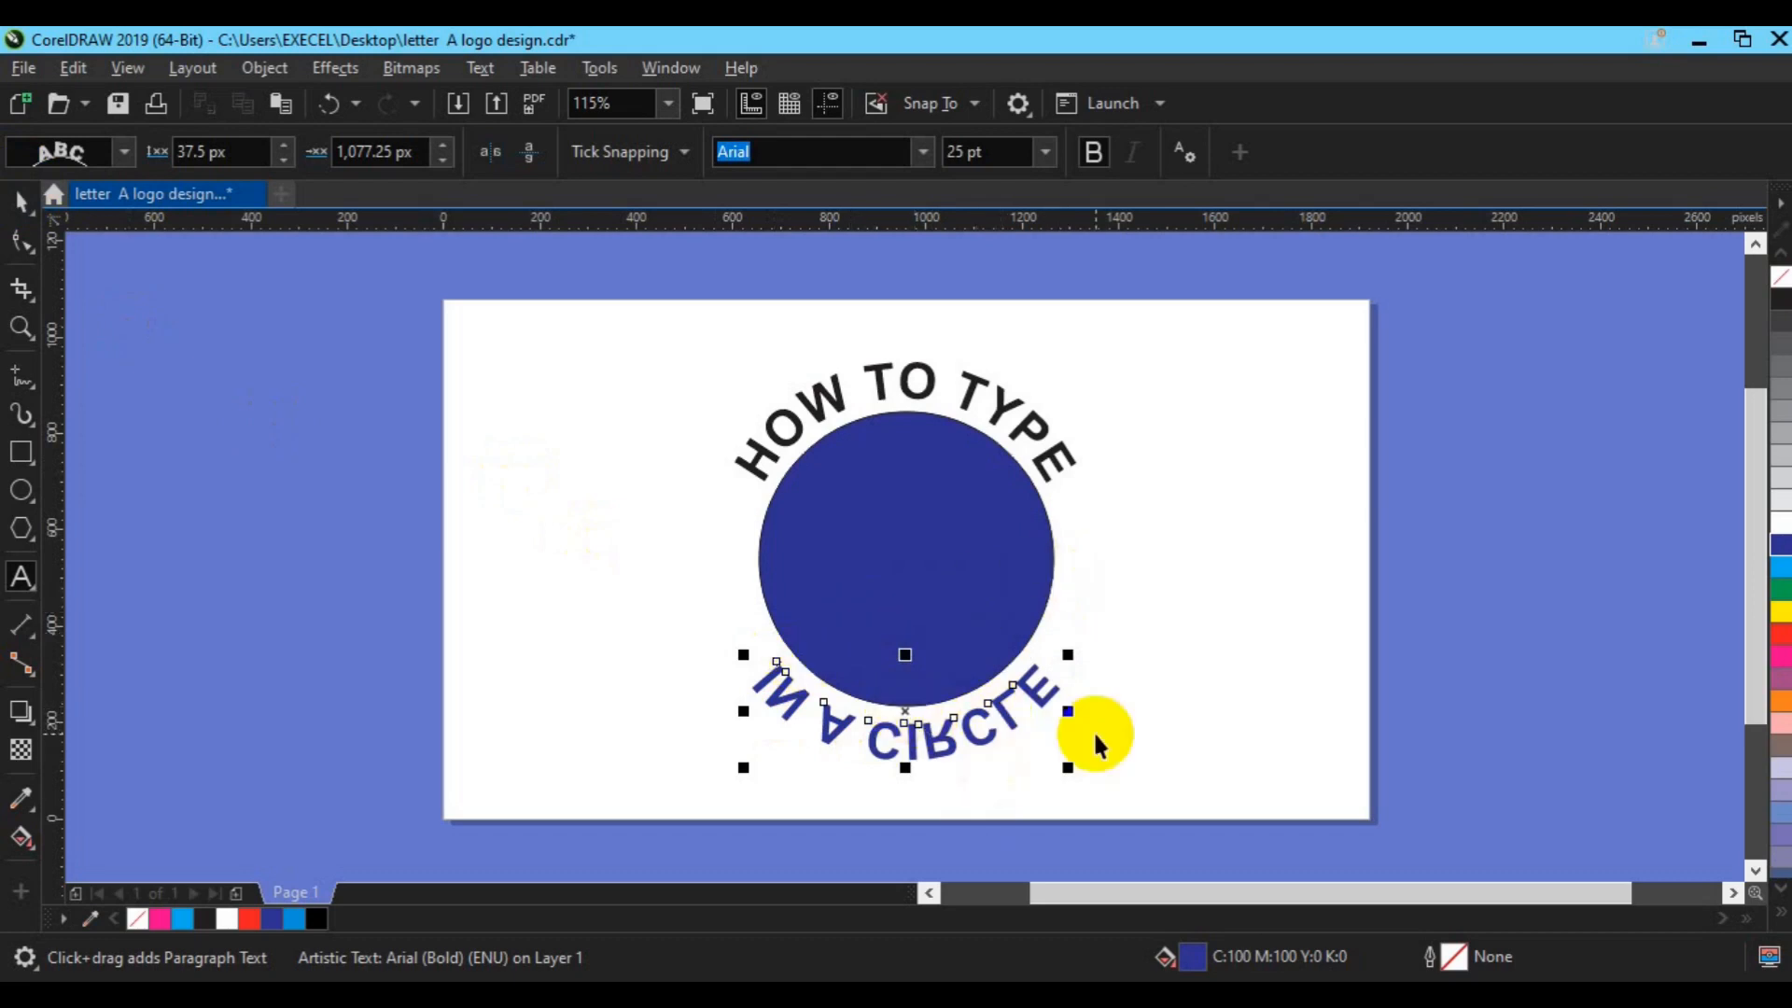
key("space")
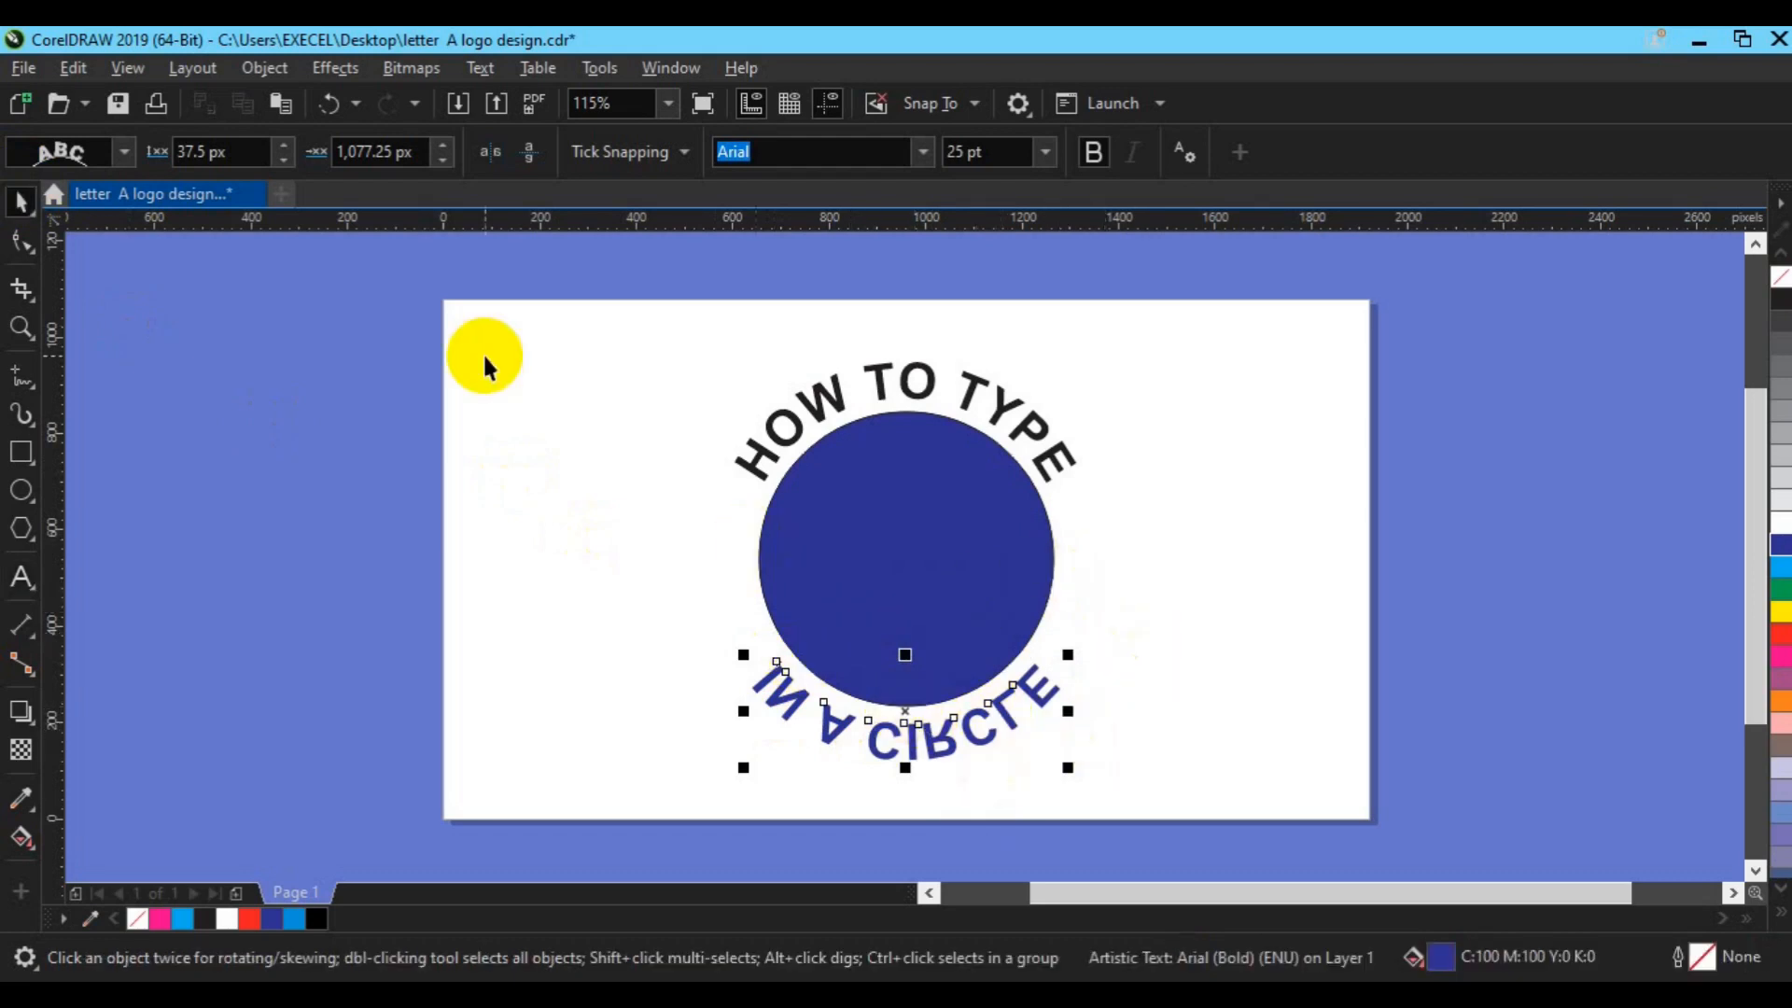
- Toggle the horizontal mirroring of the IN A CIRCLE text off and on to compare both directions
left_click(494, 151)
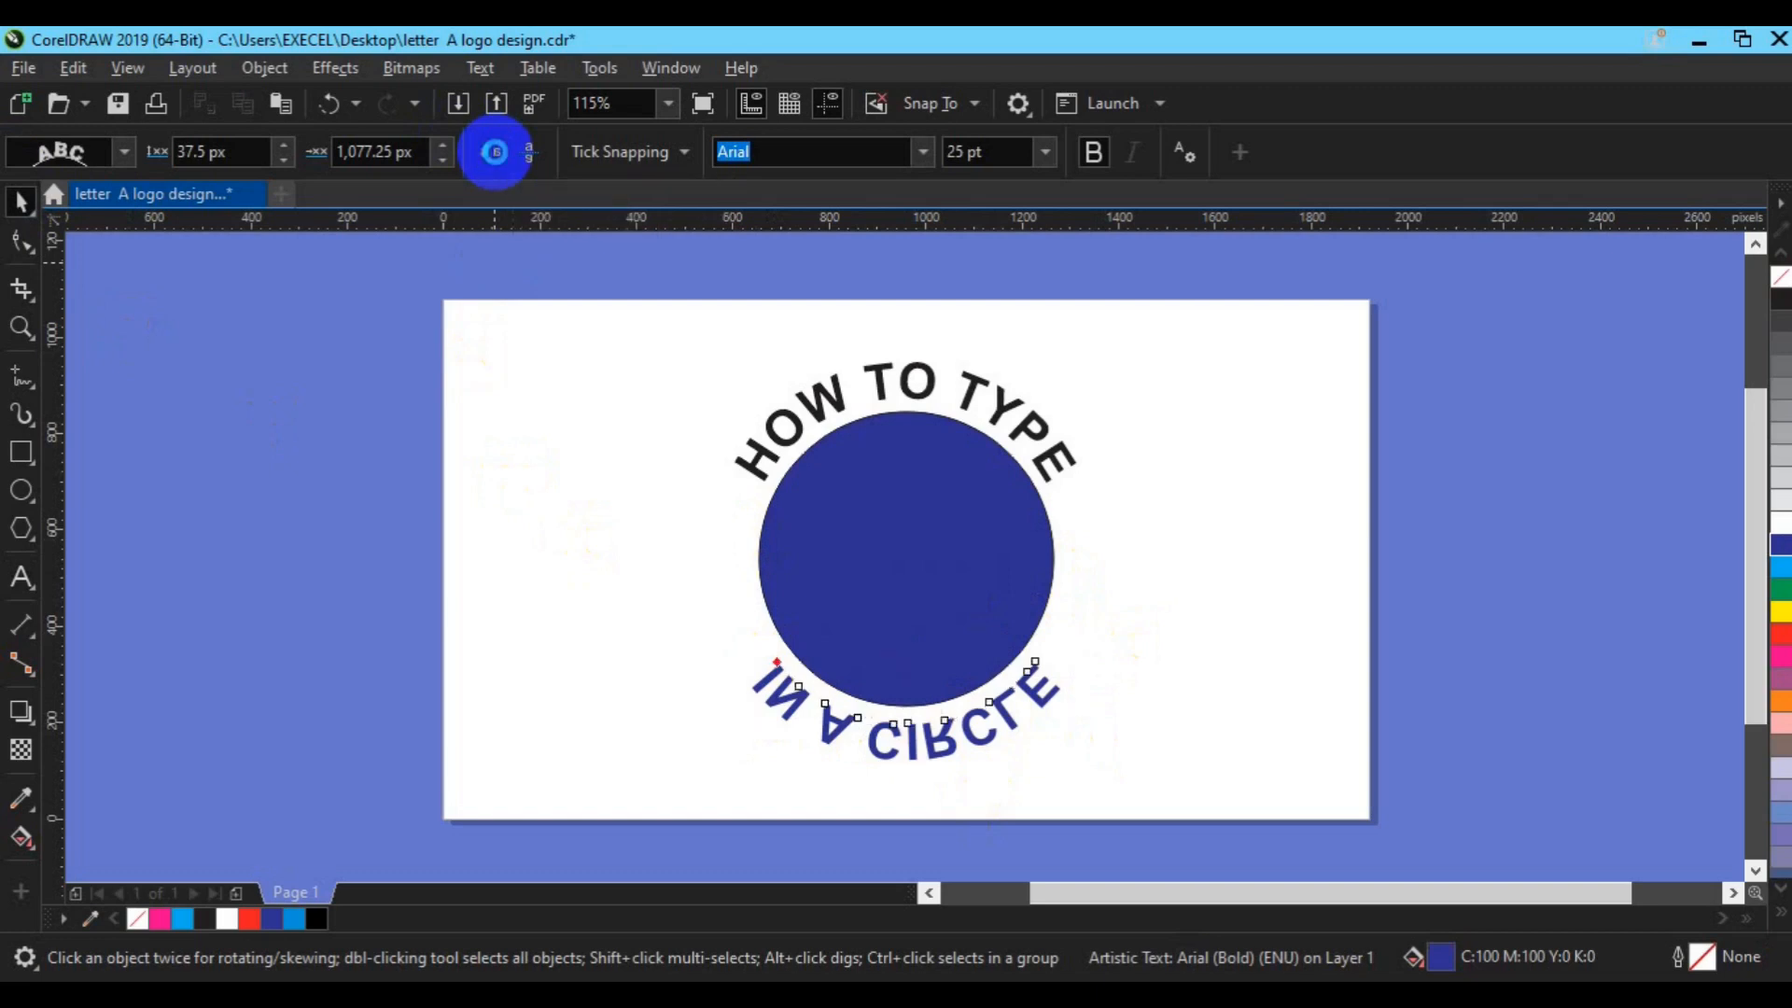
left_click(495, 152)
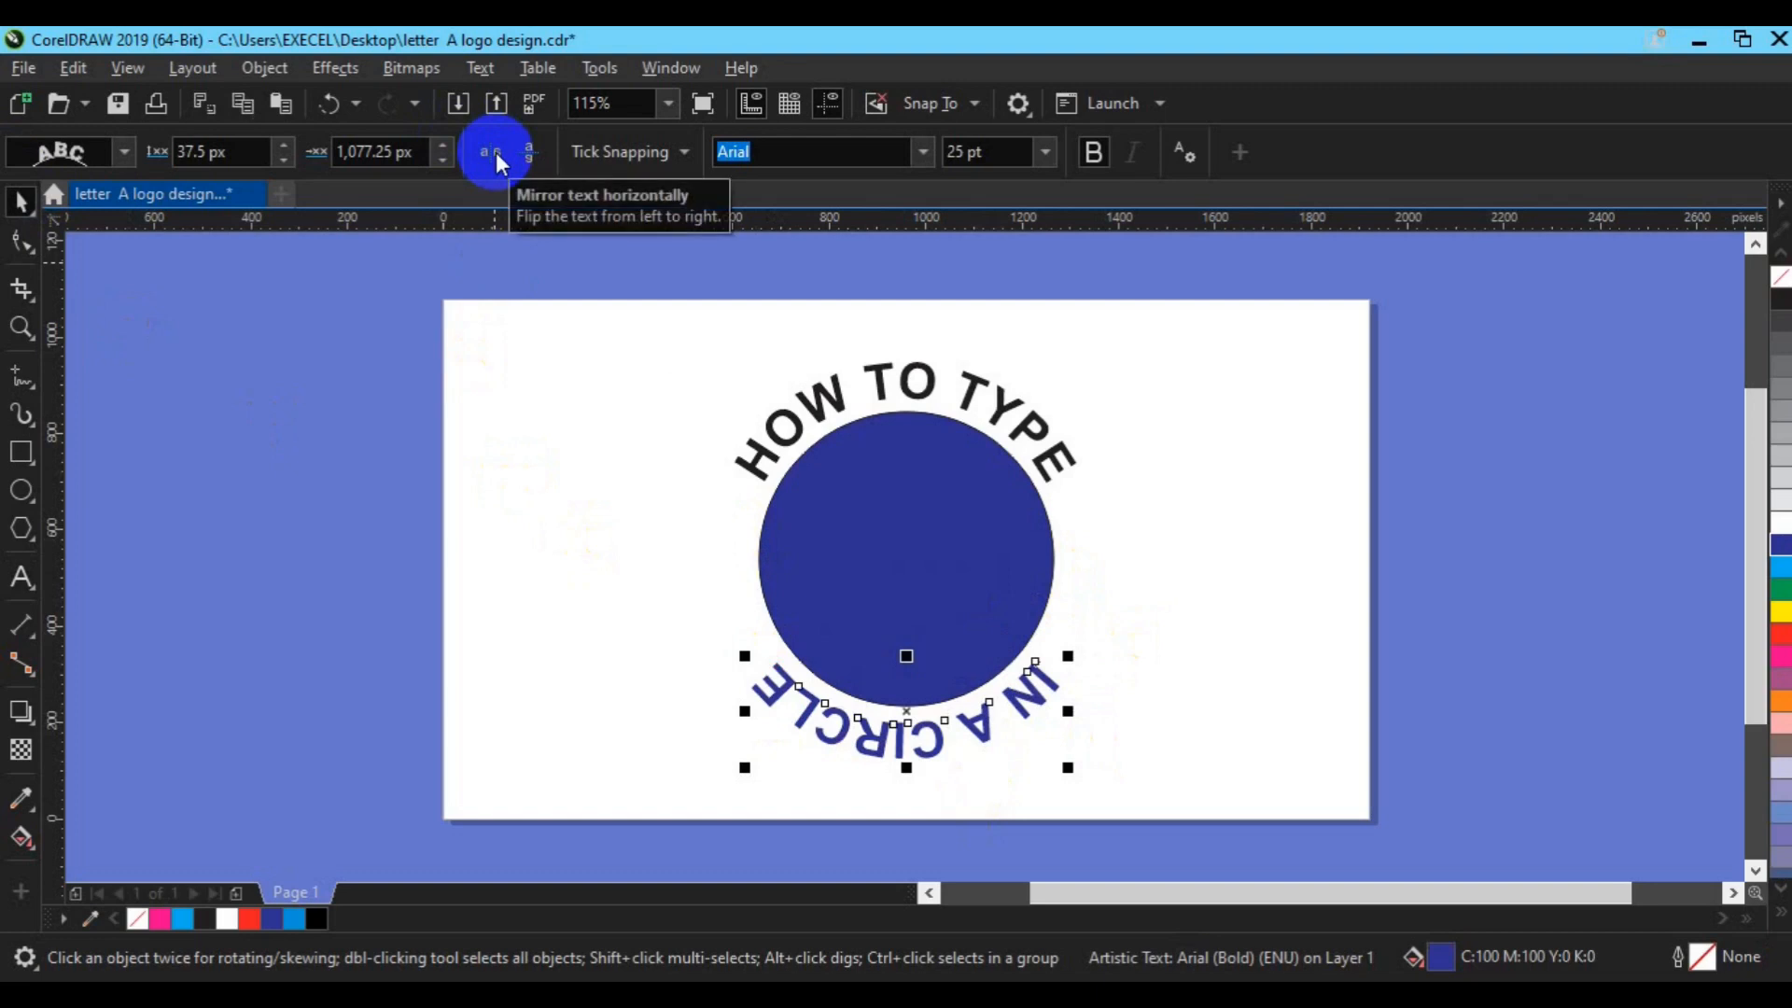
left_click(496, 154)
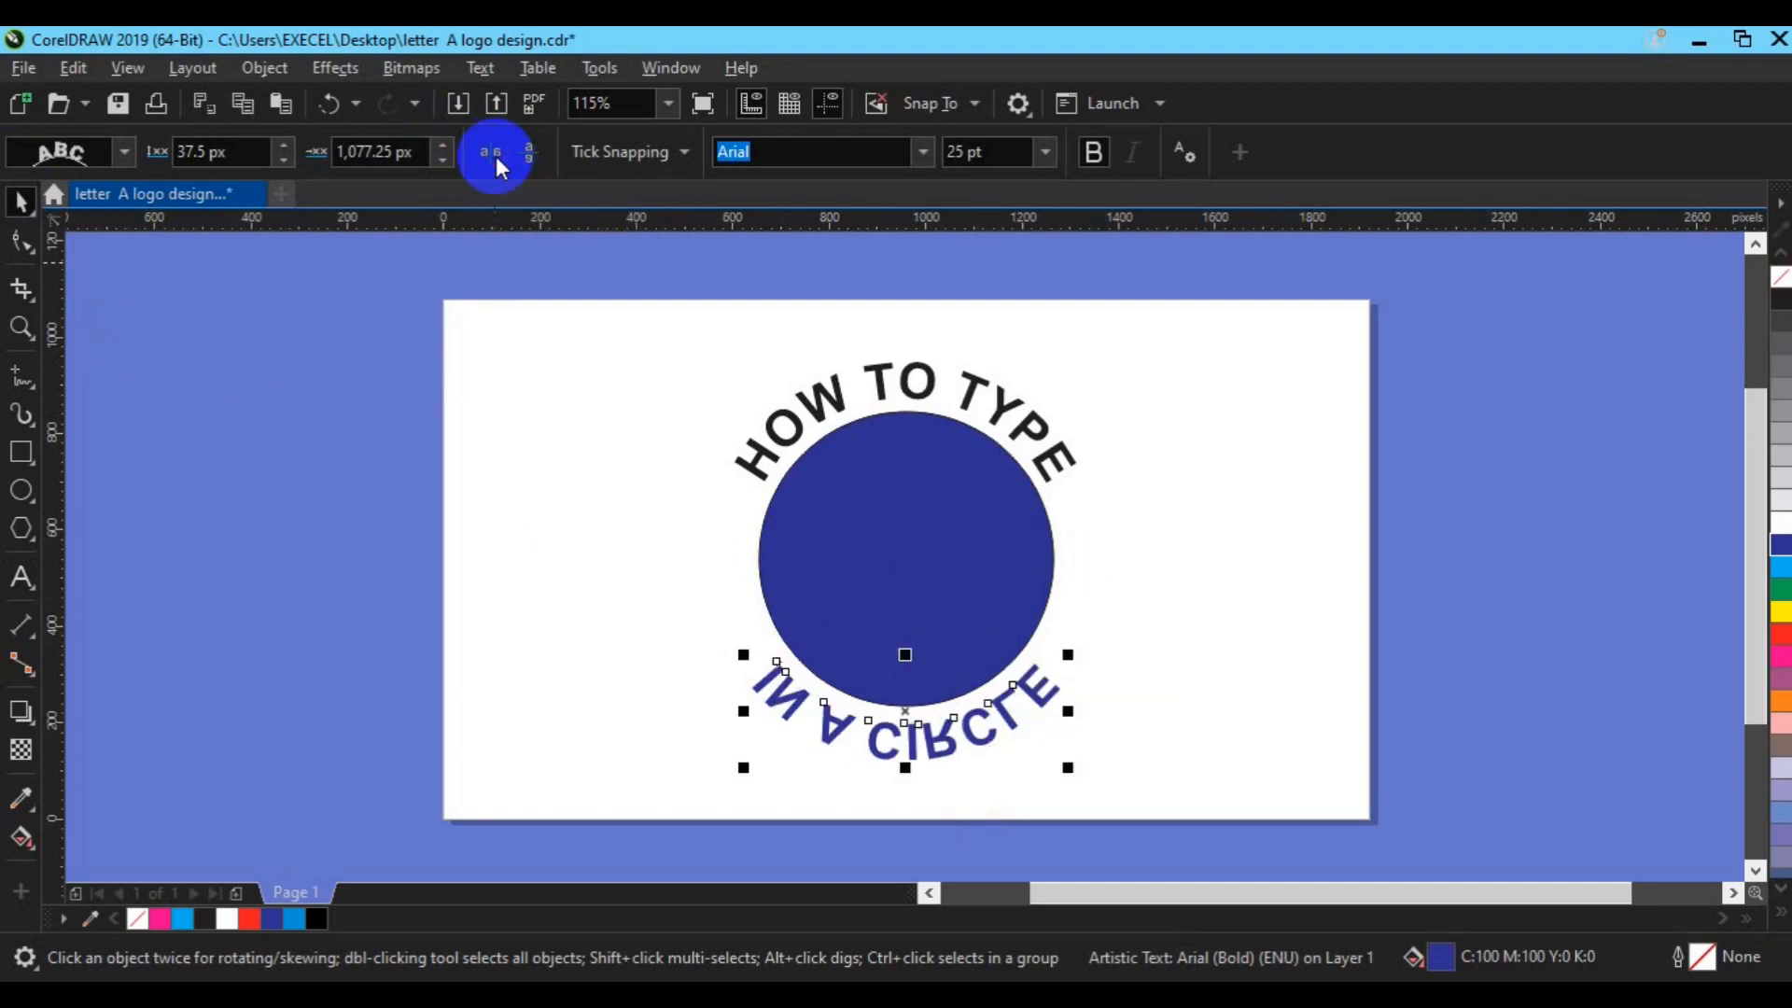
left_click(496, 155)
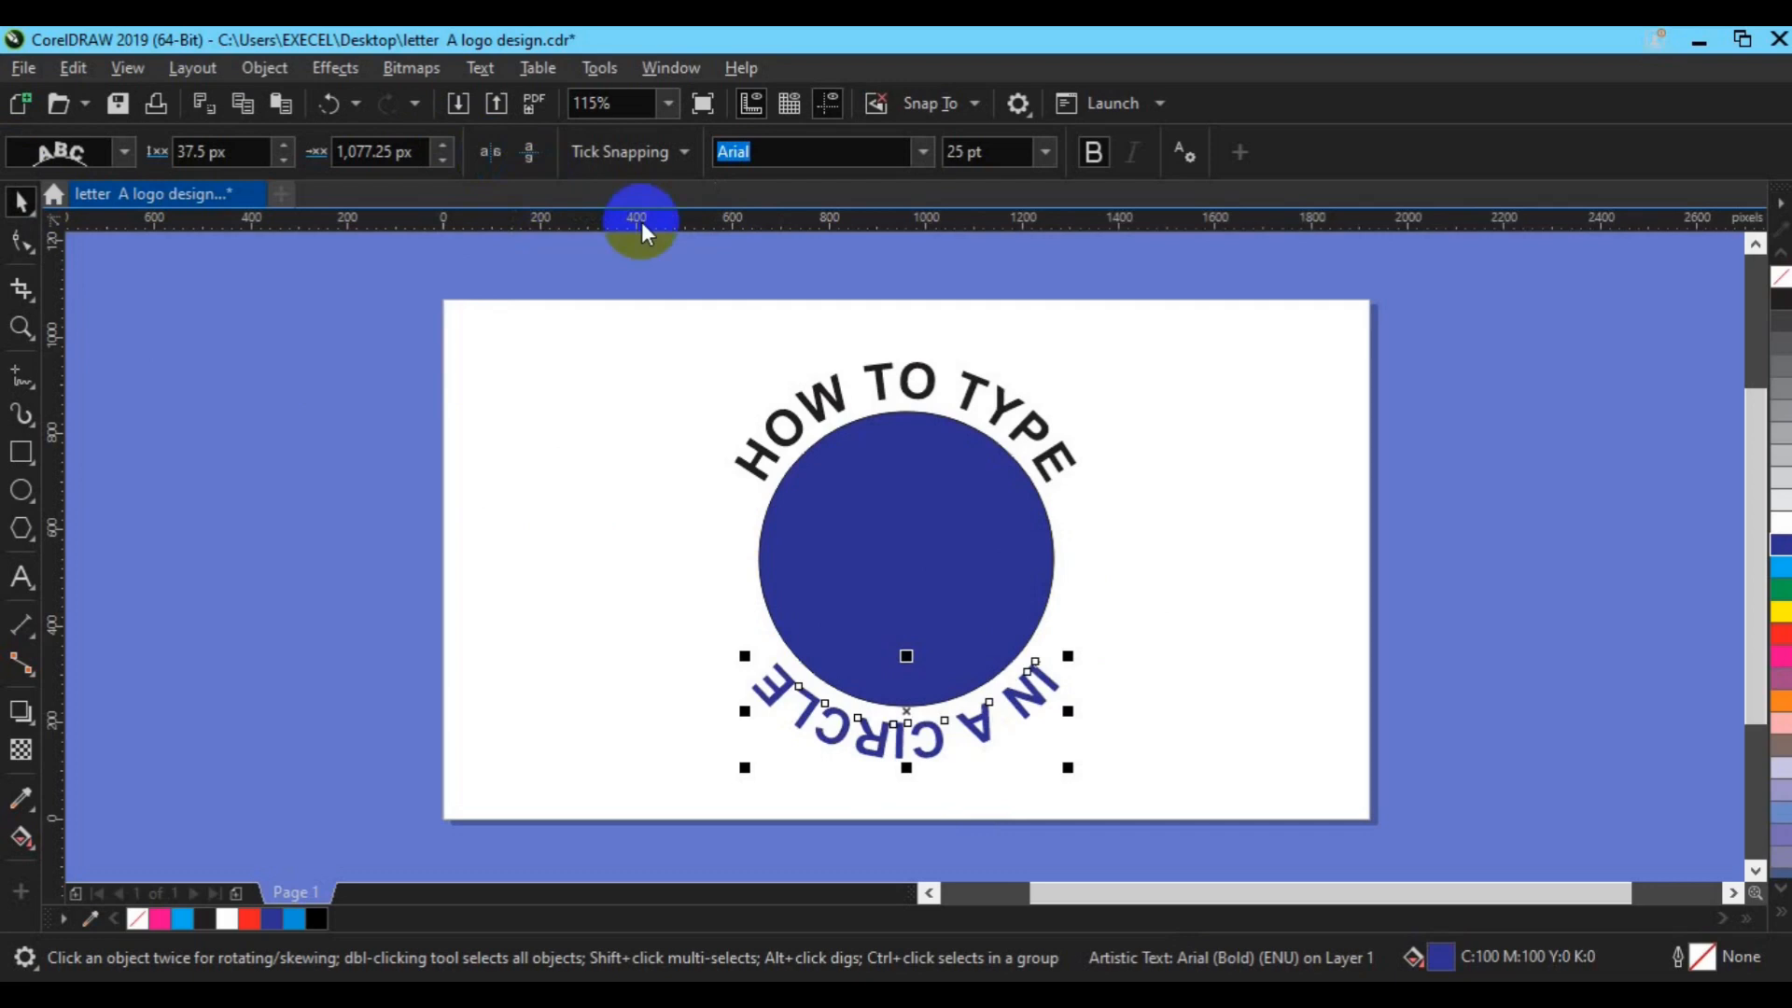
- Mirror the IN A CIRCLE text vertically and horizontally and move it outward to a 112.5 px distance with a 1,314.33 px offset
left_click(529, 153)
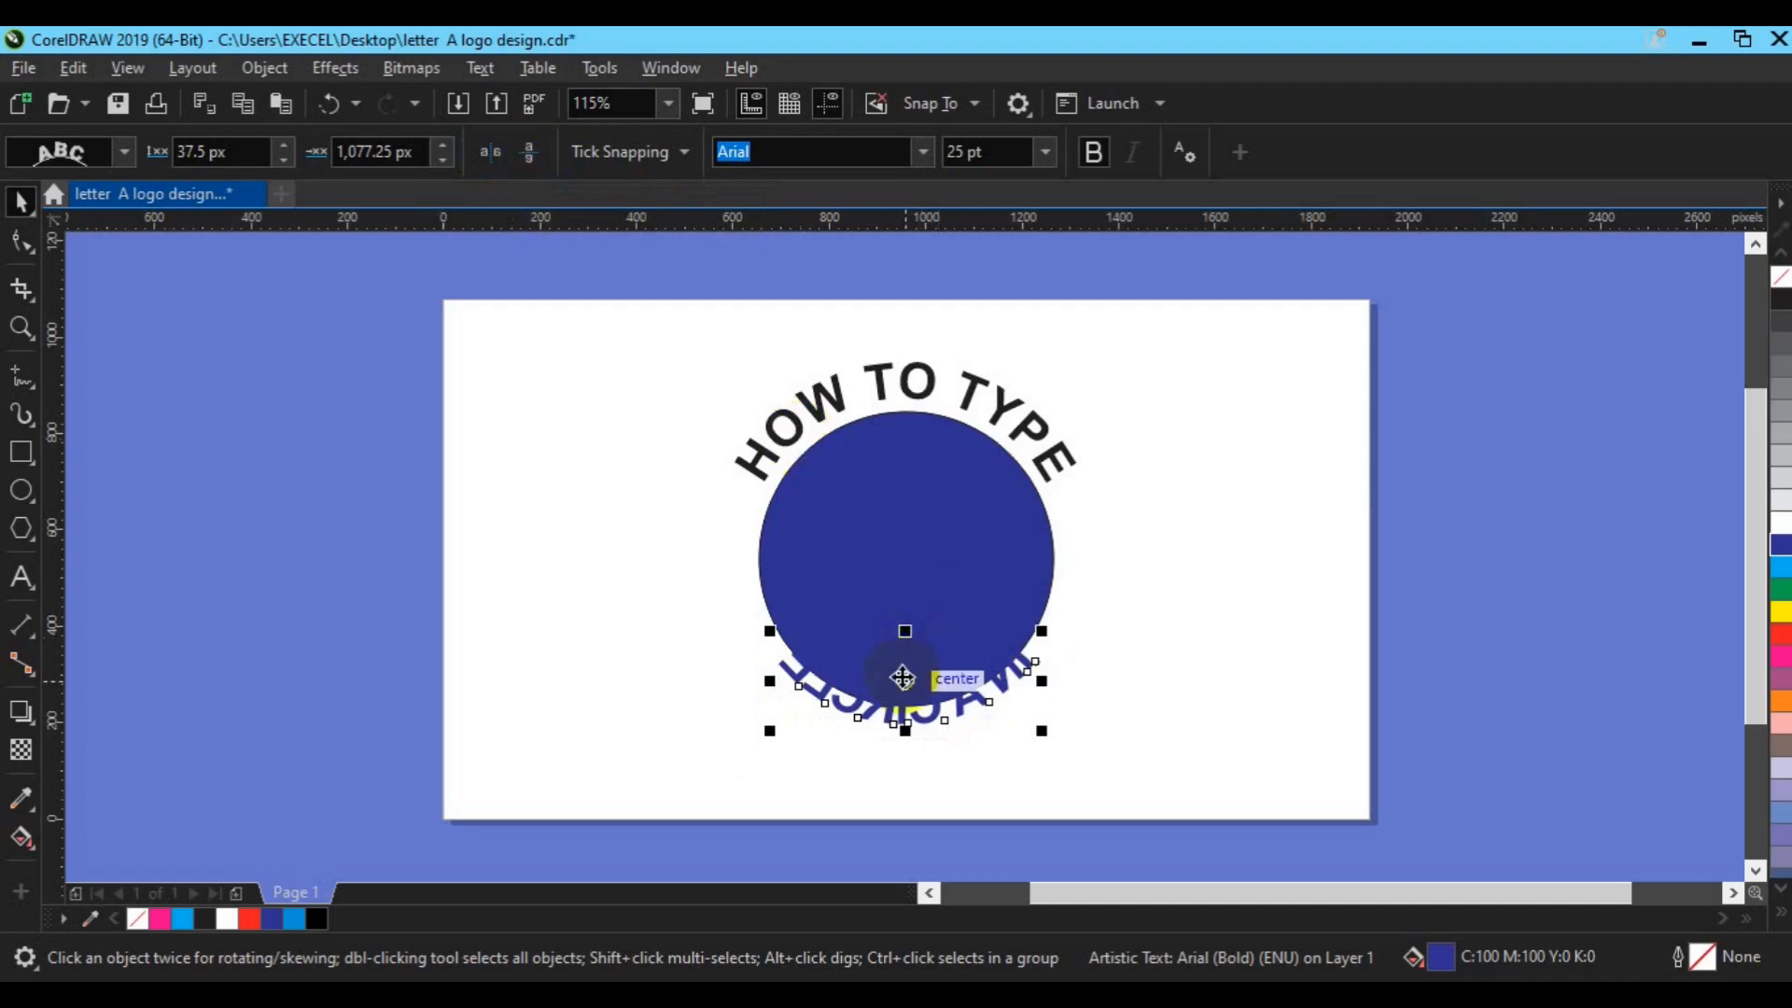
left_click_drag(902, 678, 909, 720)
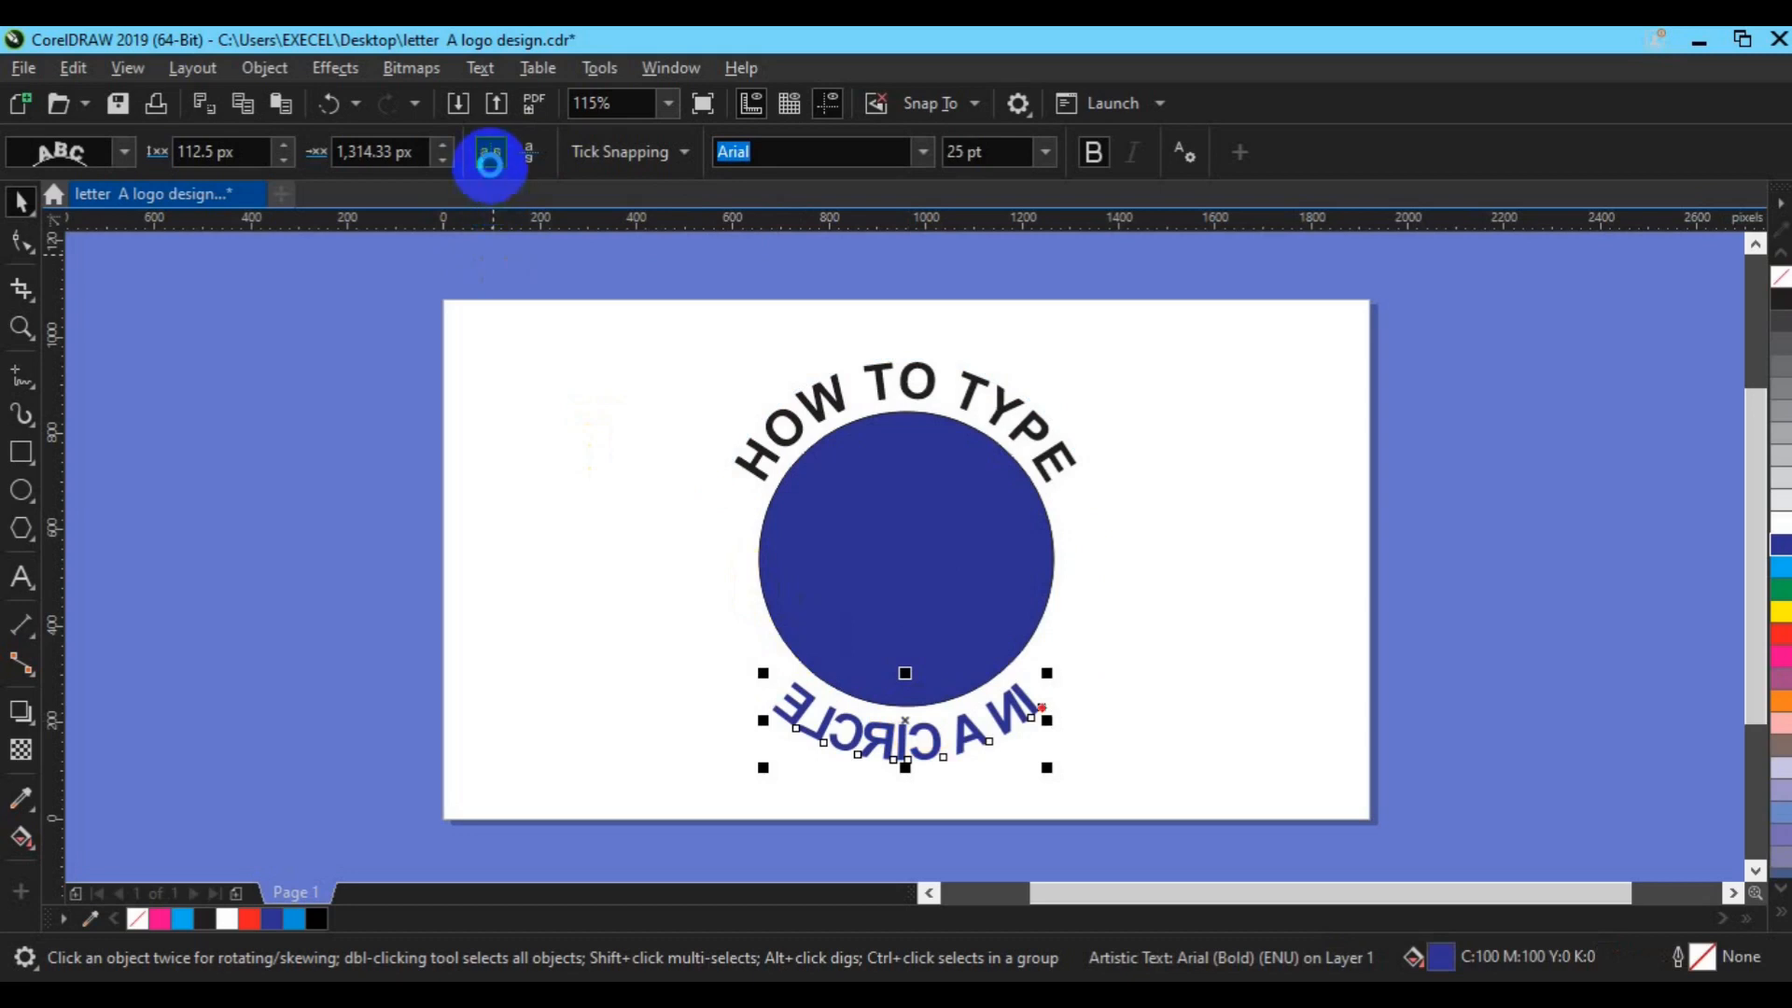
left_click(490, 161)
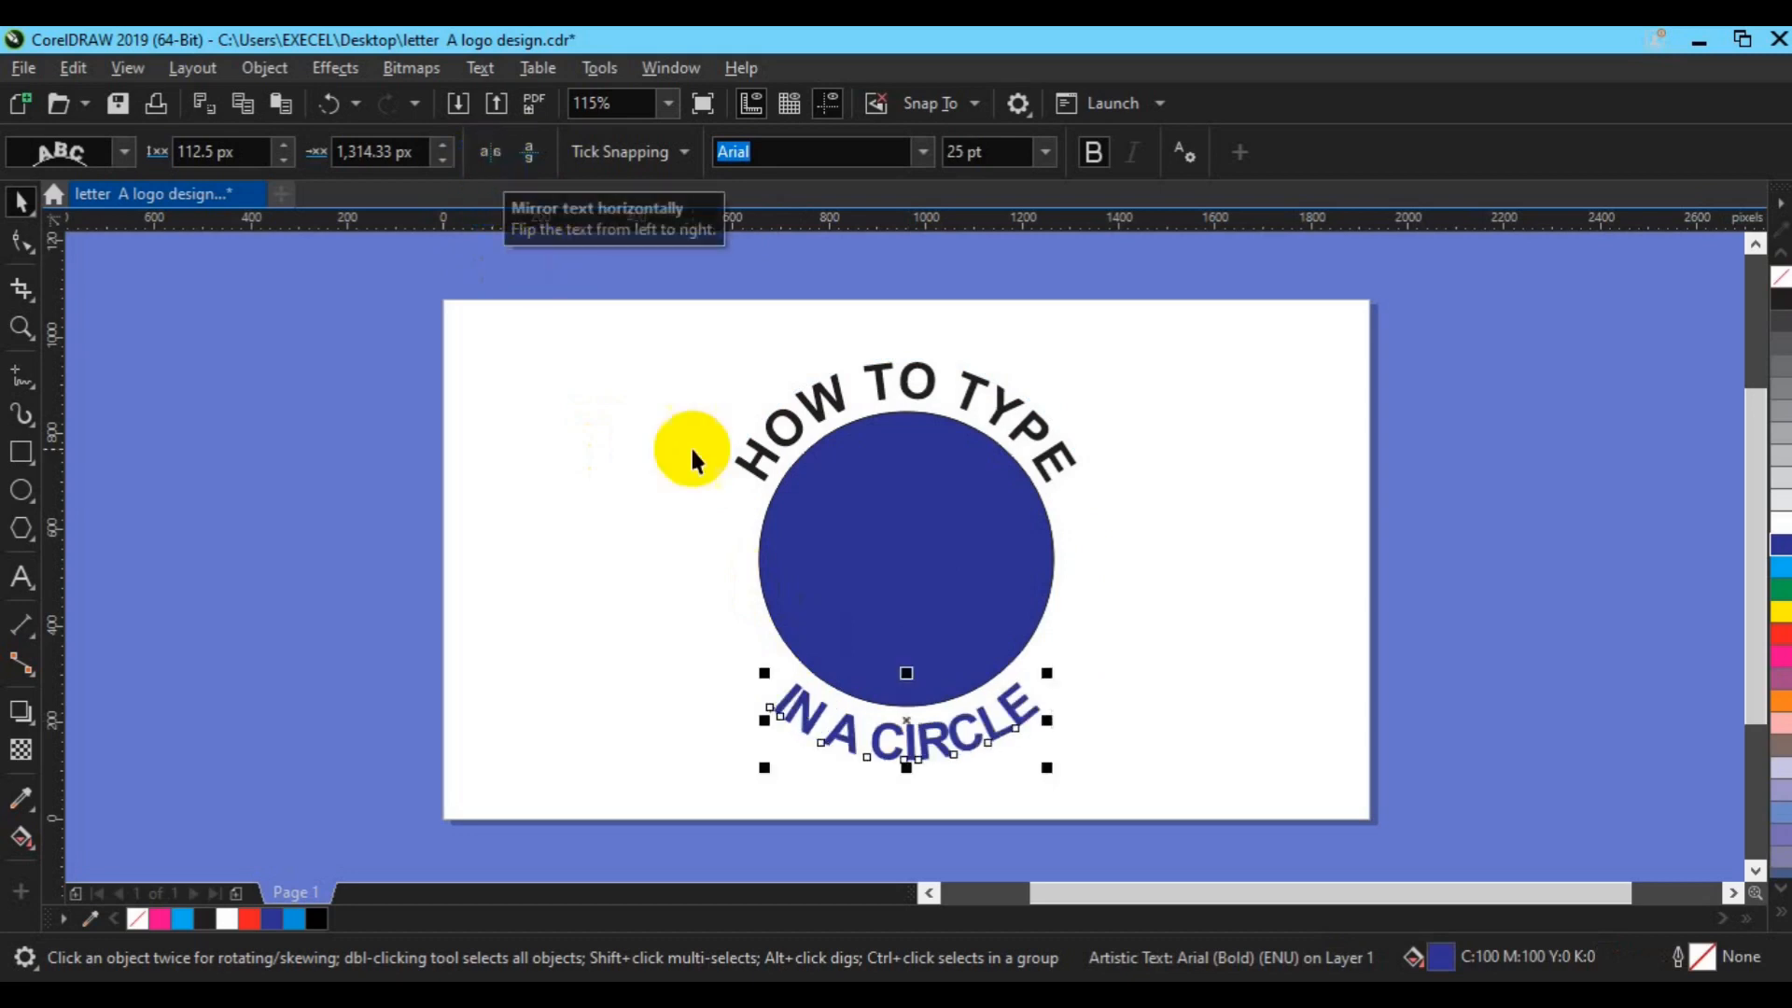
- Shift the IN A CIRCLE text along the circle to a 1,271.29 px offset and set its font size to 30 pt
mouse_move(929, 747)
left_mouse_down()
mouse_move(904, 733)
mouse_move(923, 732)
left_mouse_up()
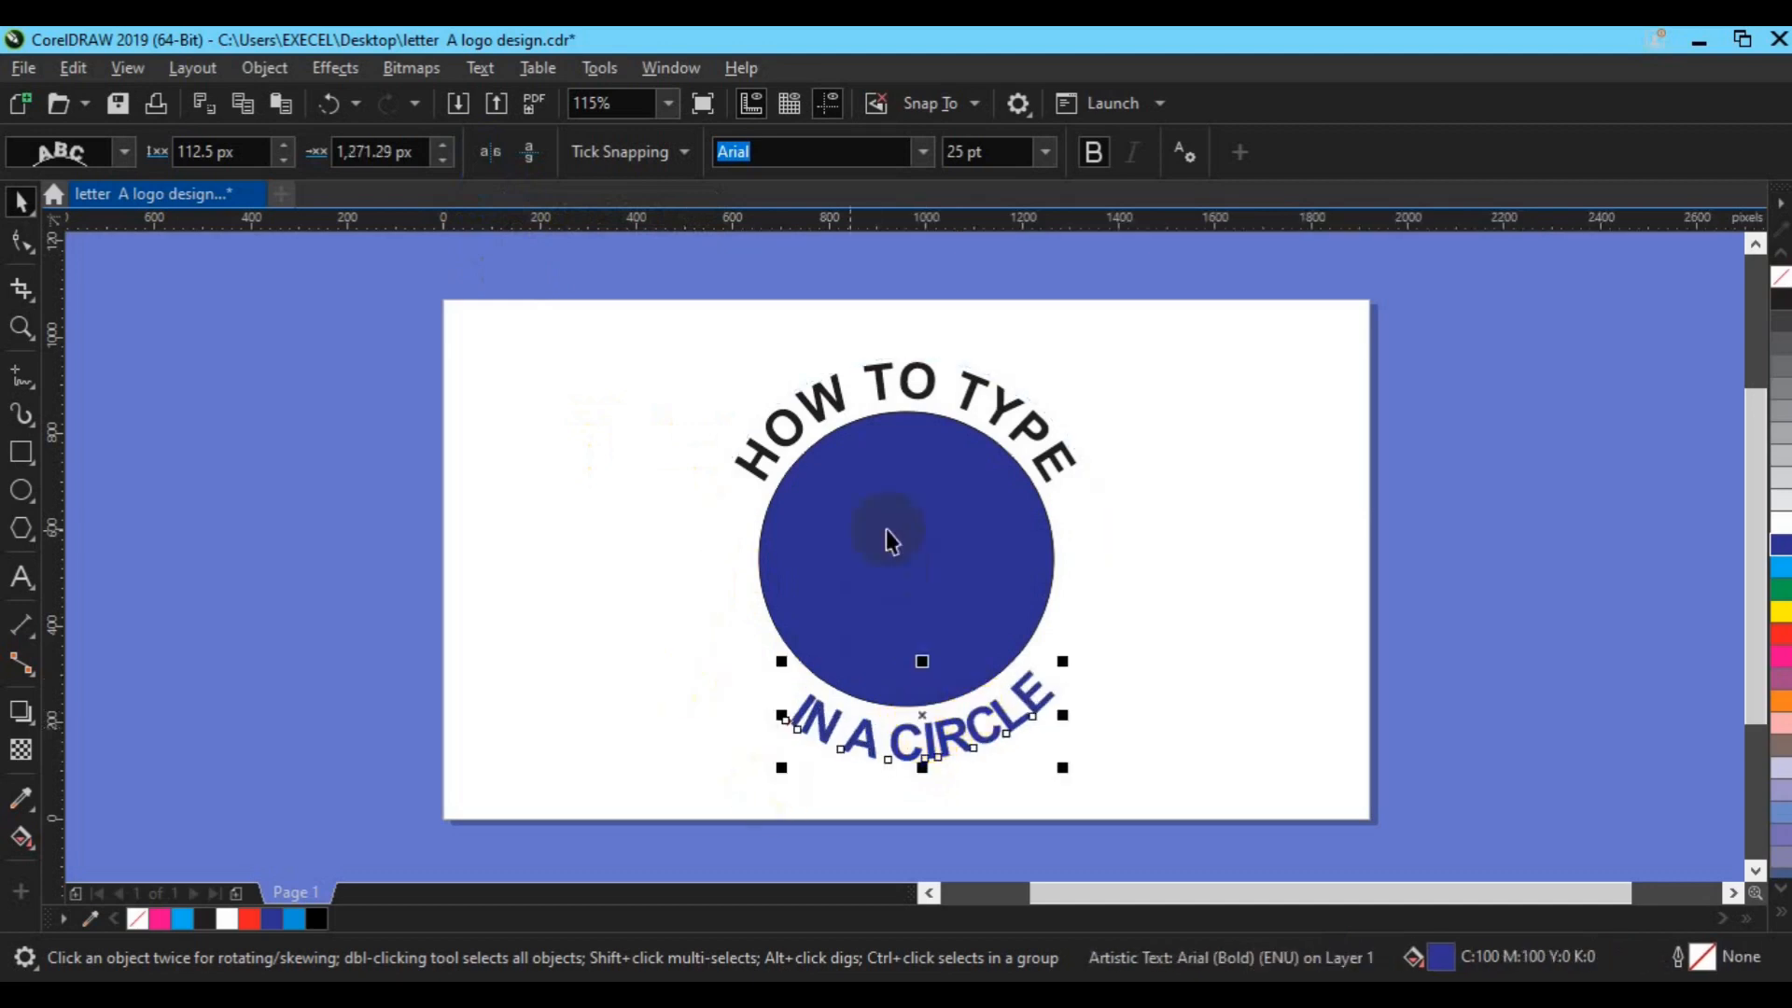
left_click(958, 151)
double_click(958, 151)
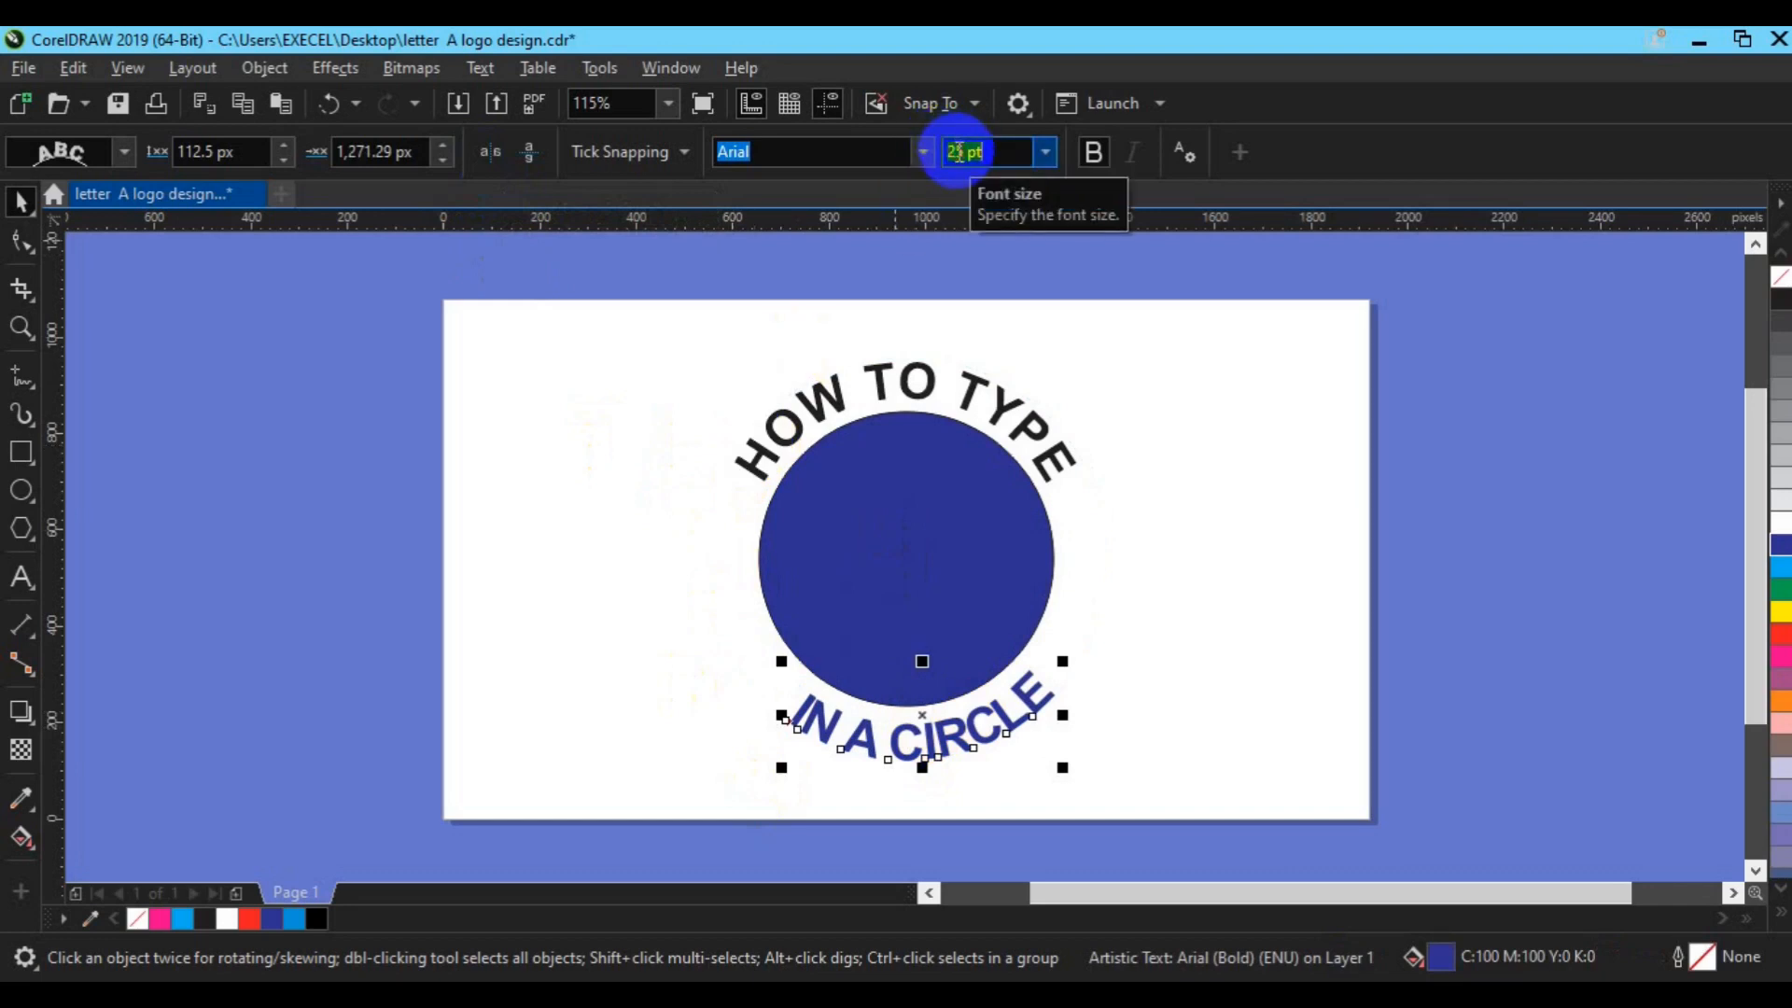
type("30")
key("Return")
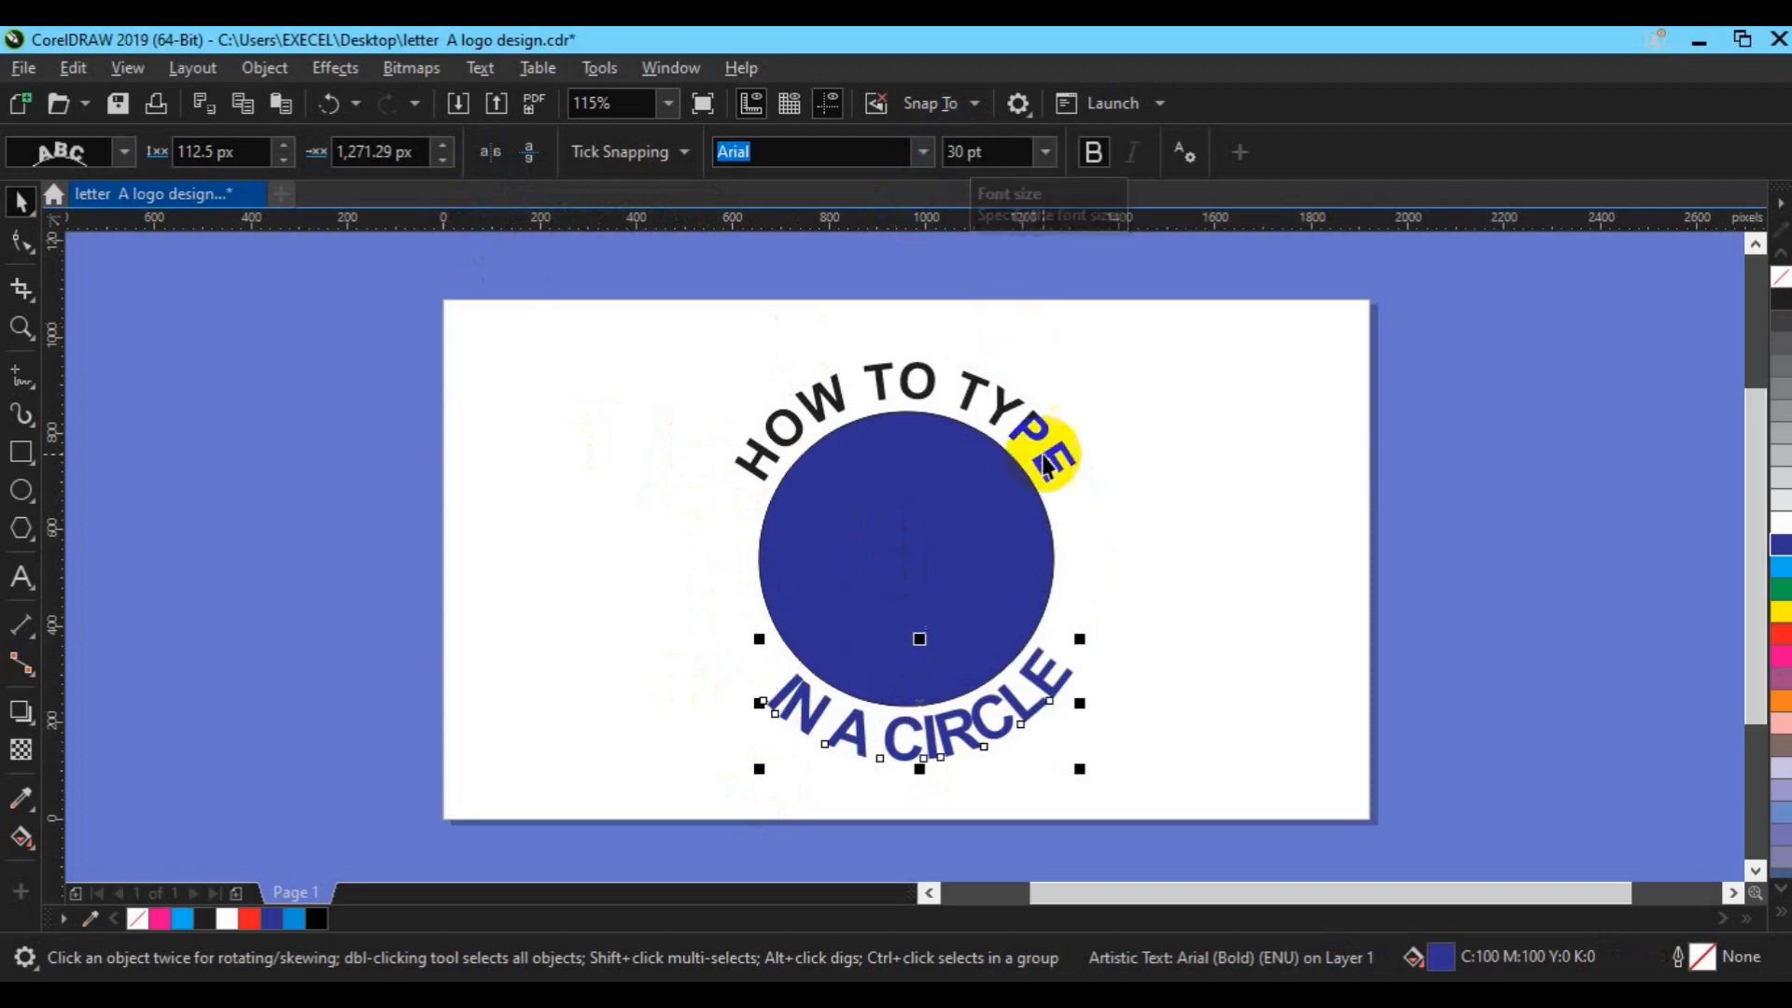
- Set the font size of the HOW TO TYPE text along the circle's upper edge to 30 pt
left_click(885, 401)
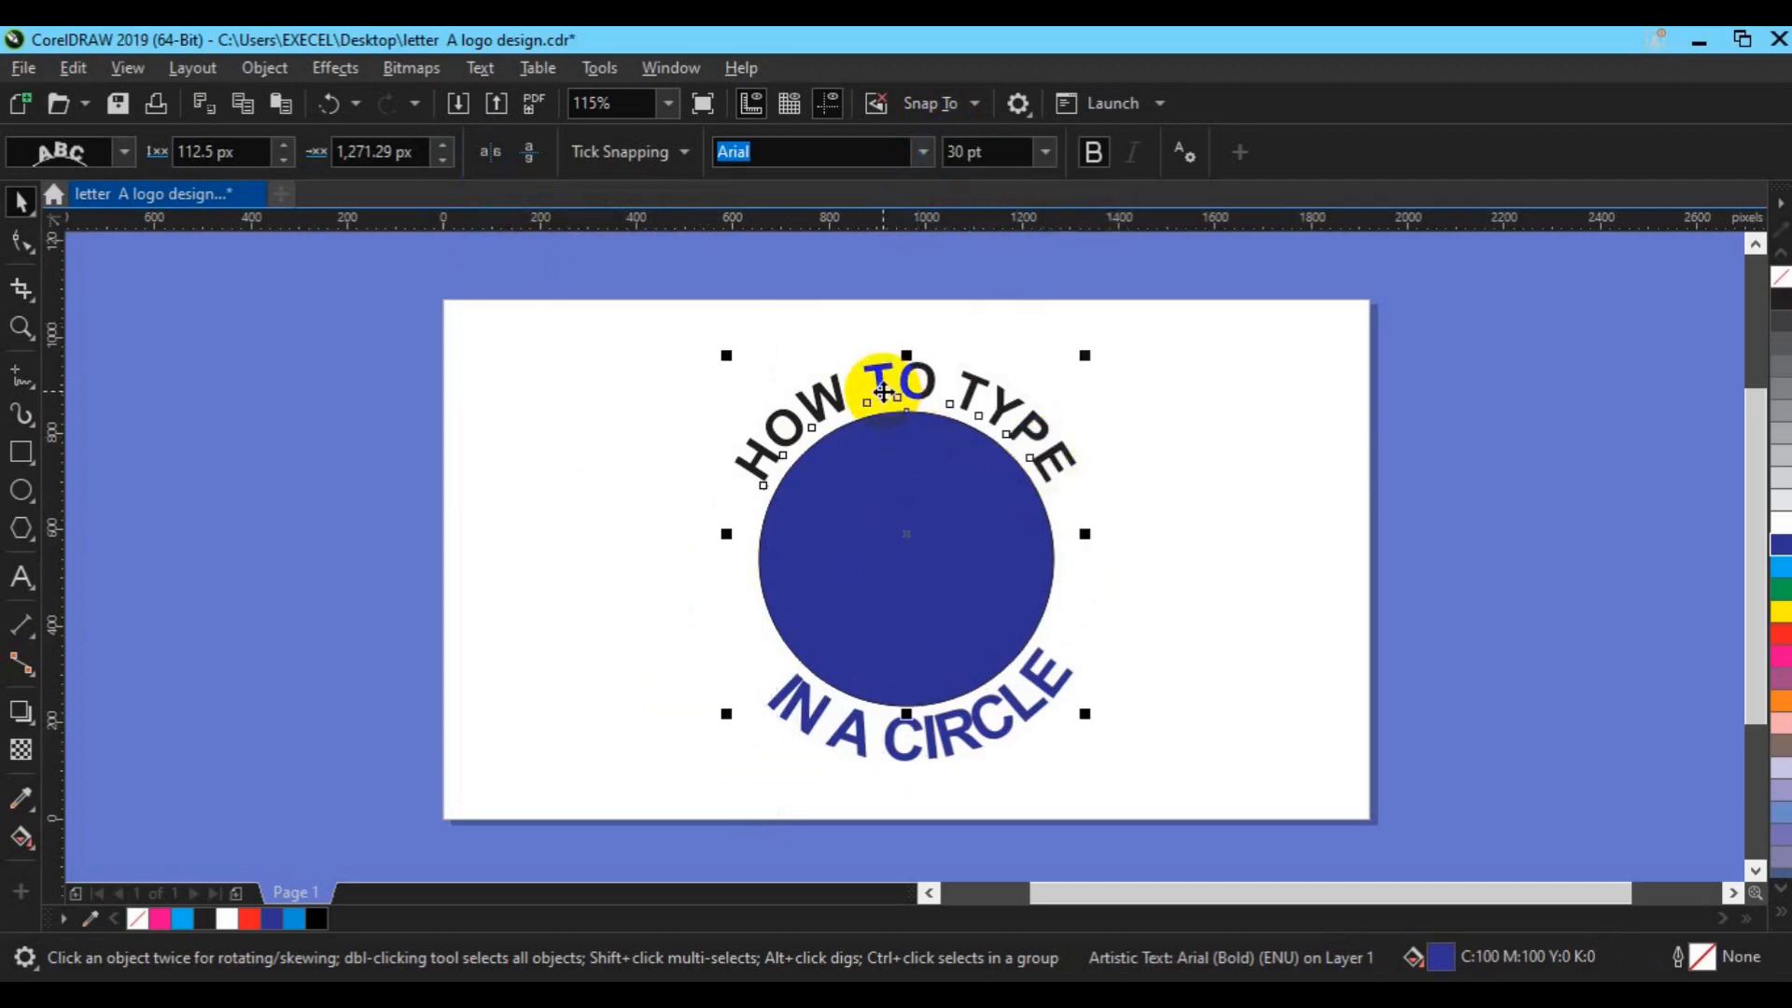
left_click(970, 151)
double_click(970, 151)
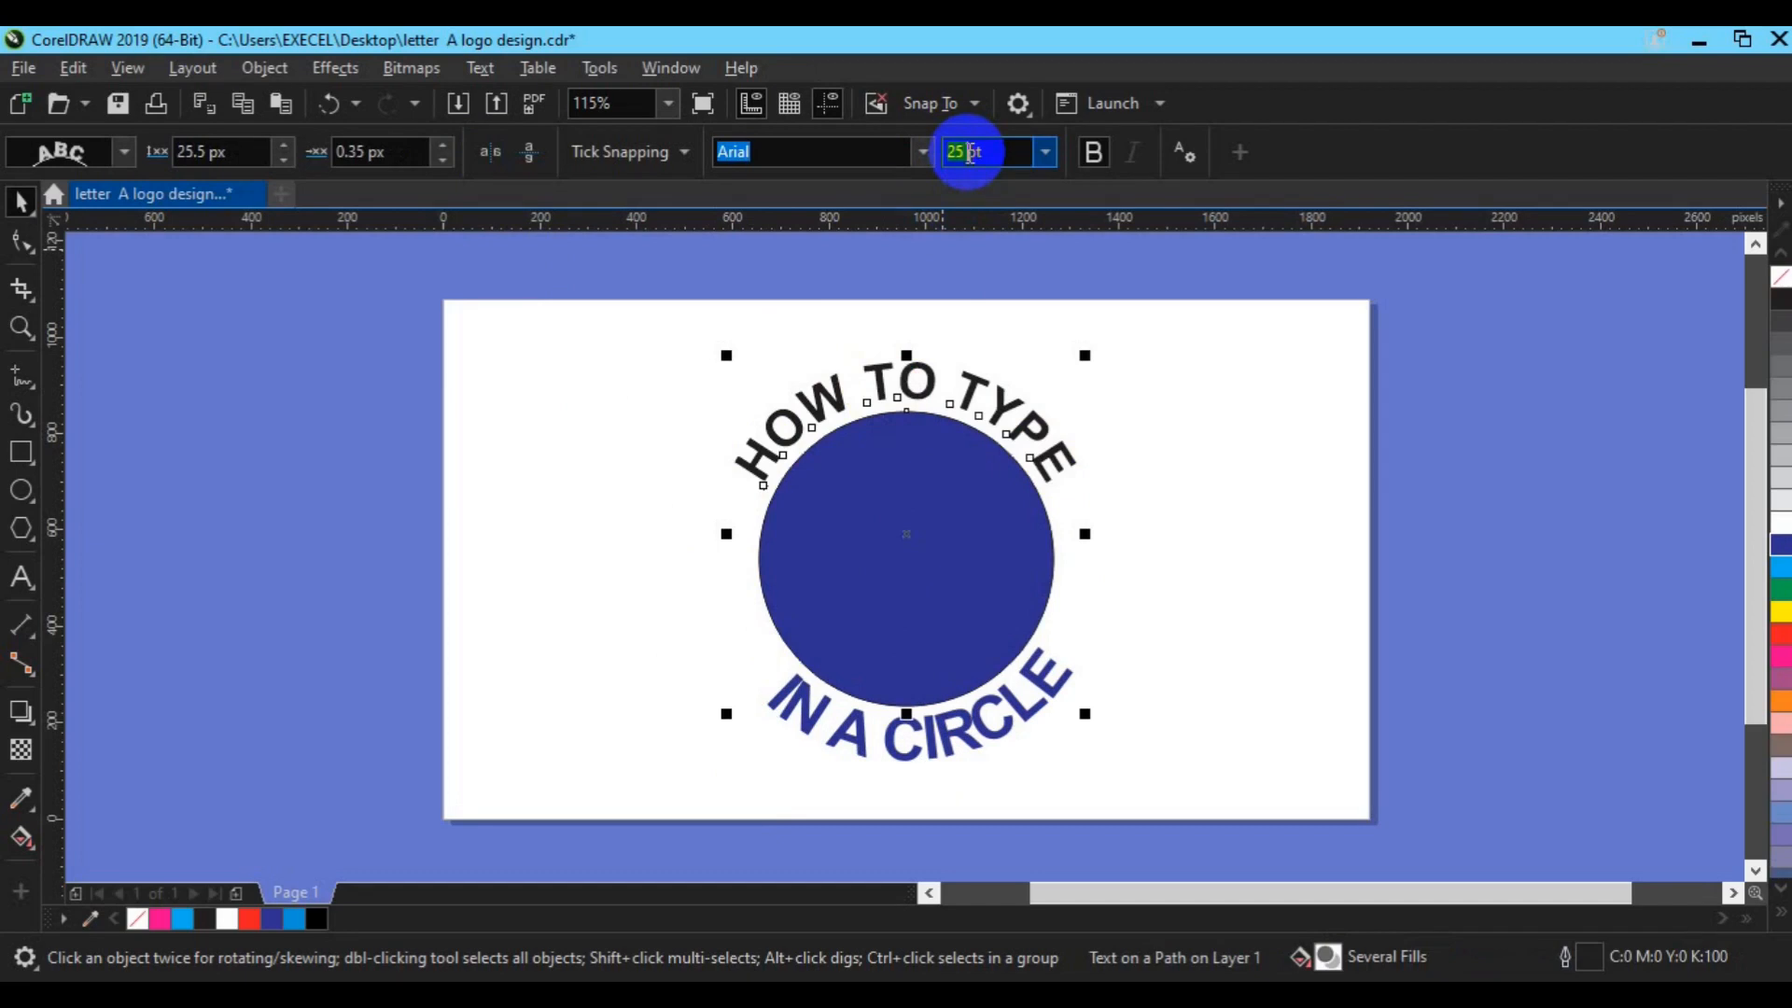
type("30")
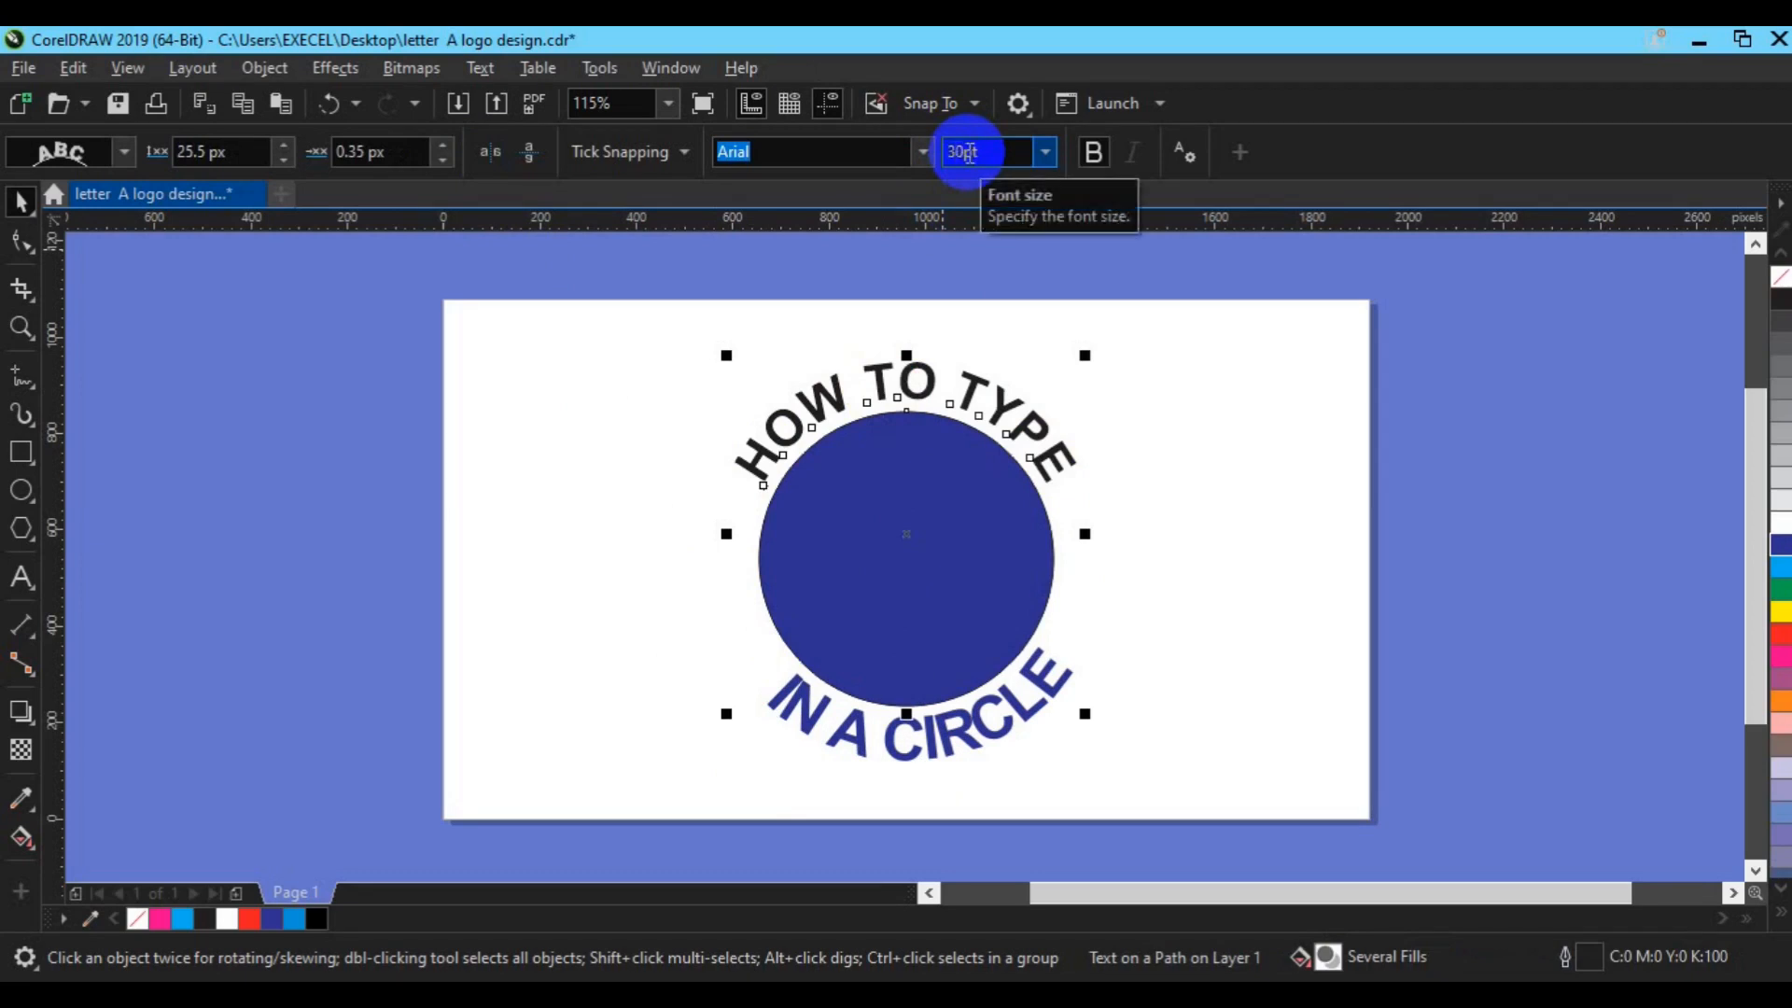
key("Return")
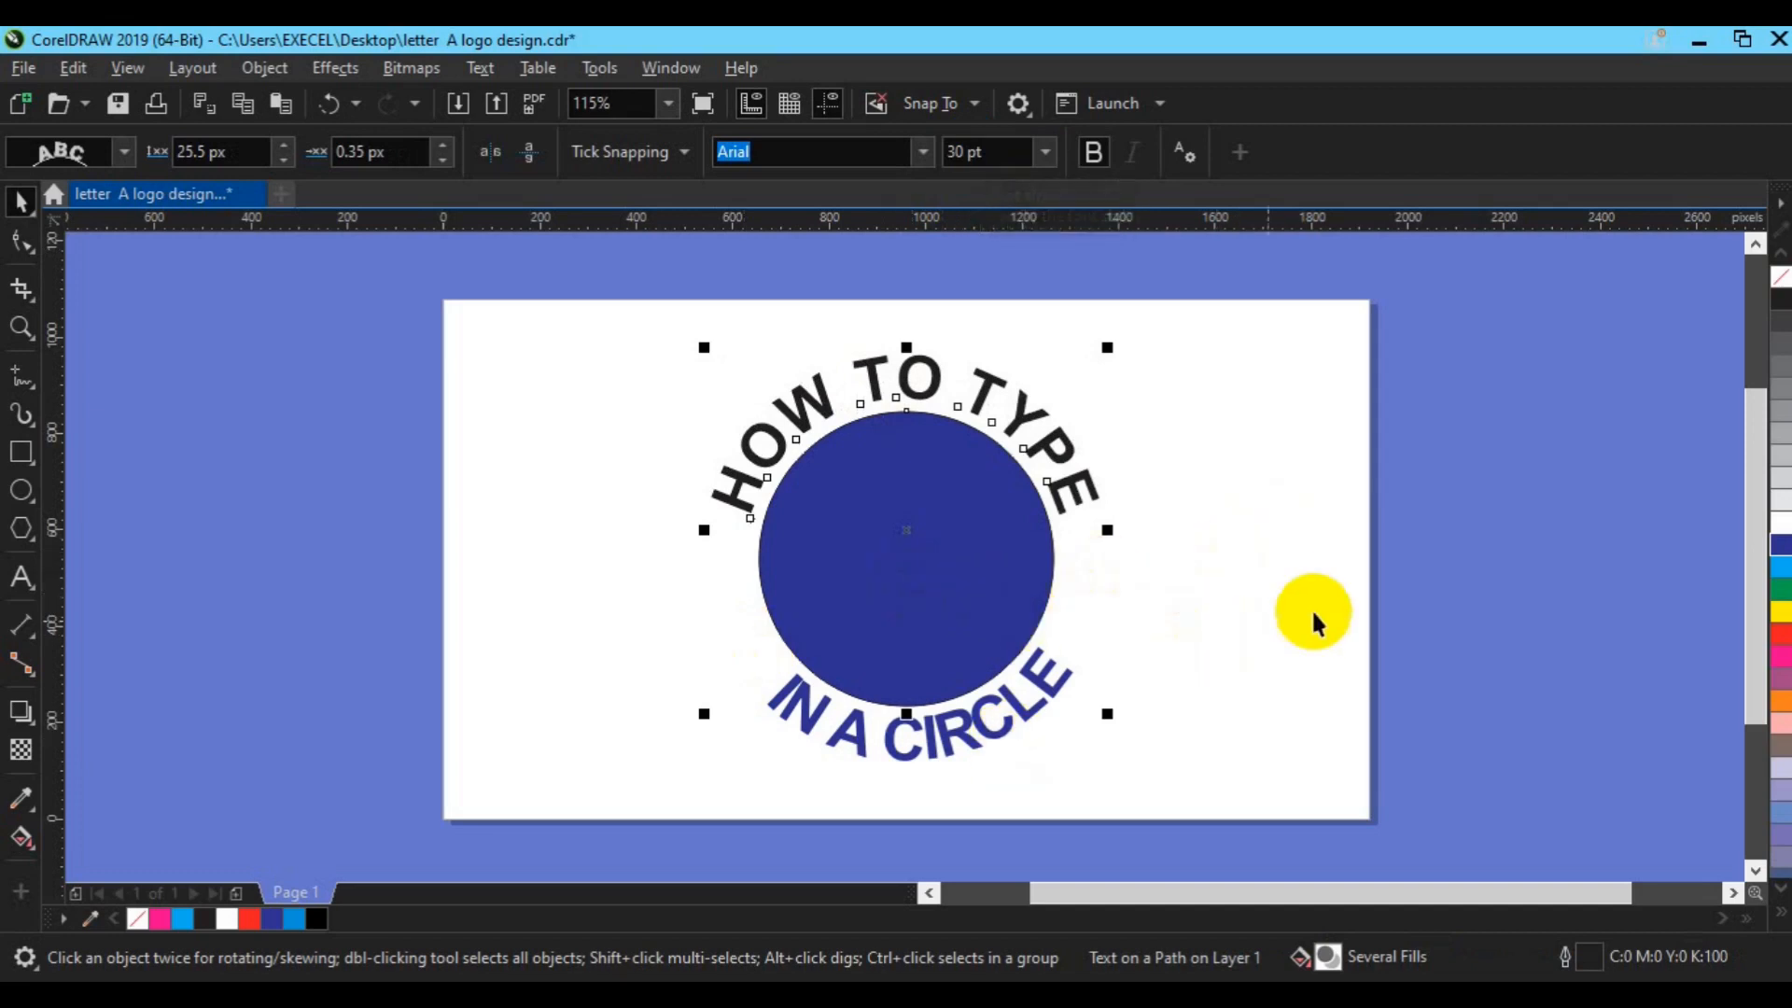
- Break the IN A CIRCLE text apart from its path and delete the blue-filled circle
left_click(904, 524)
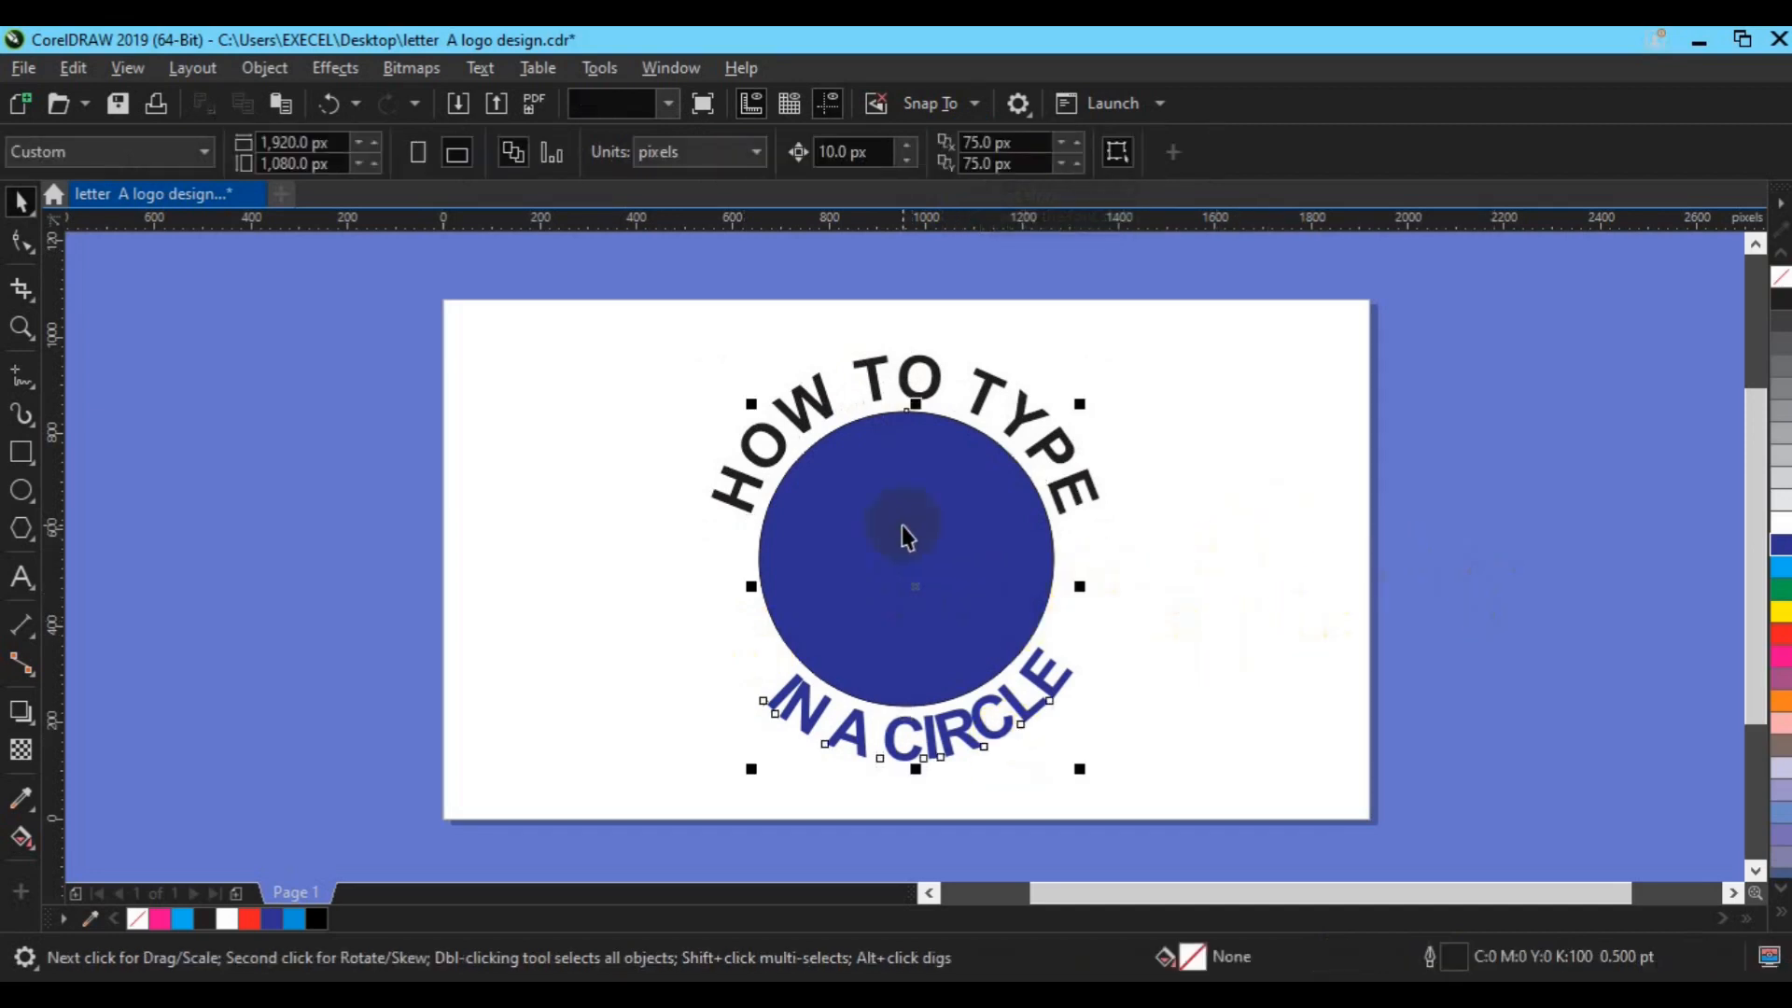
left_click(903, 525)
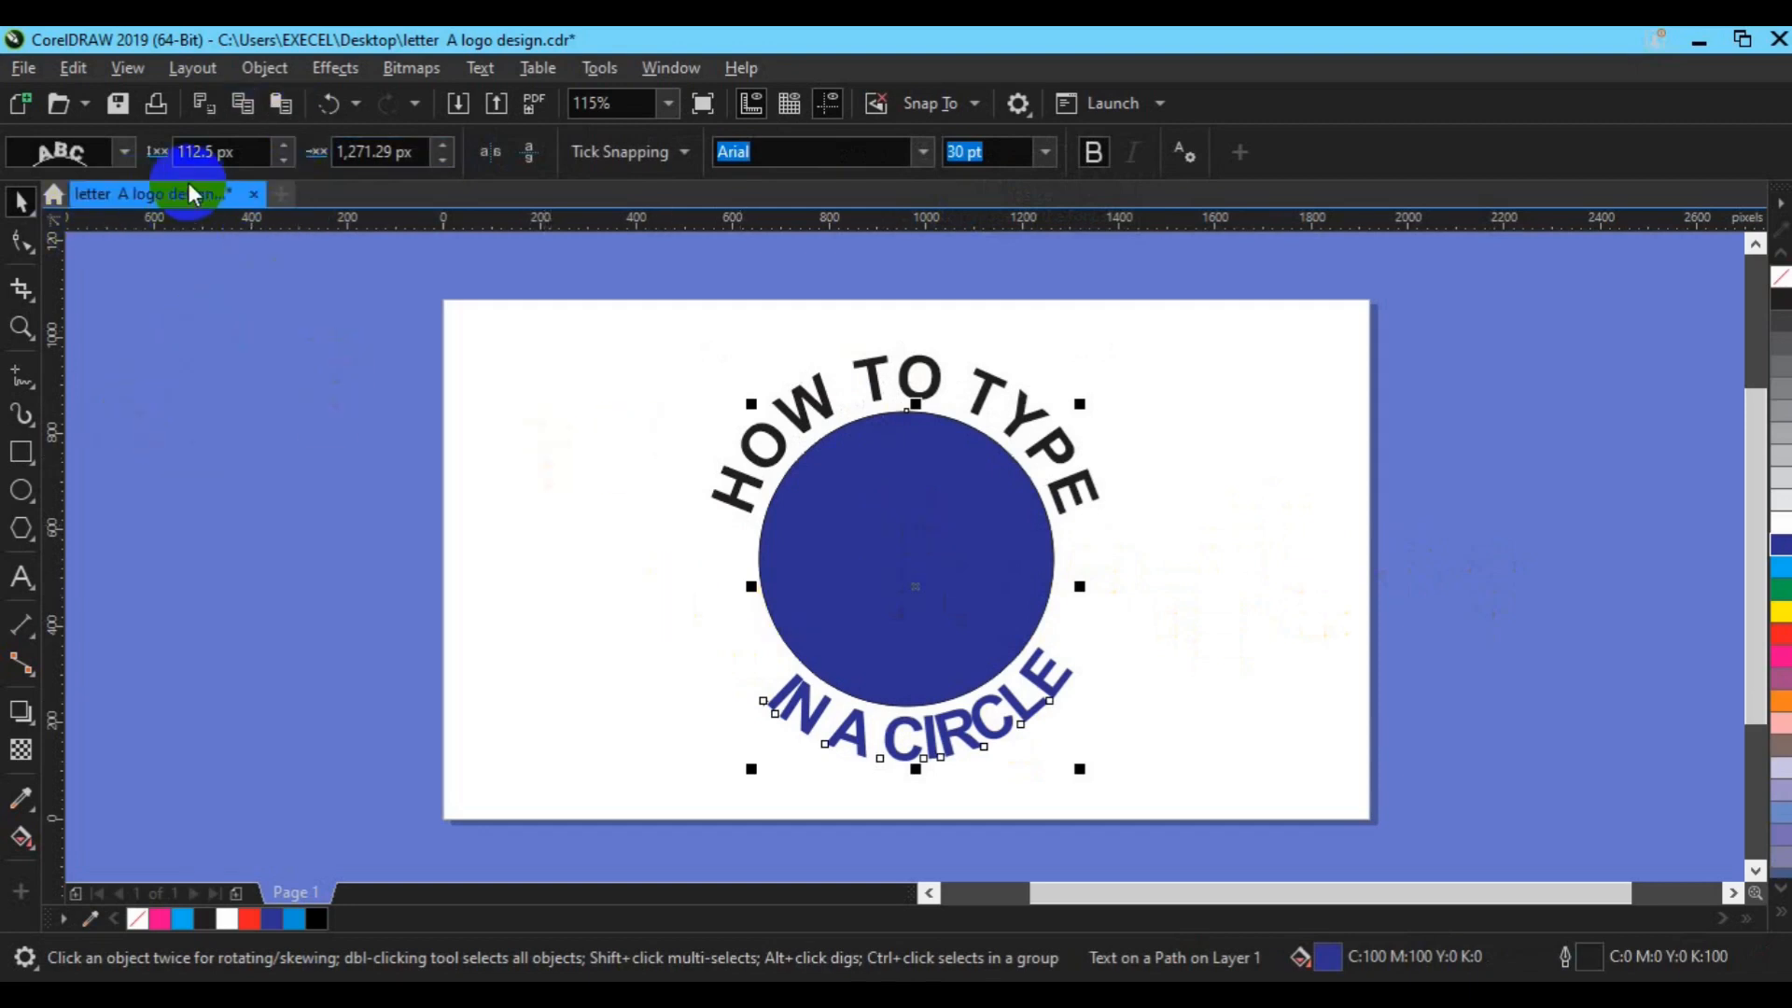
left_click(263, 75)
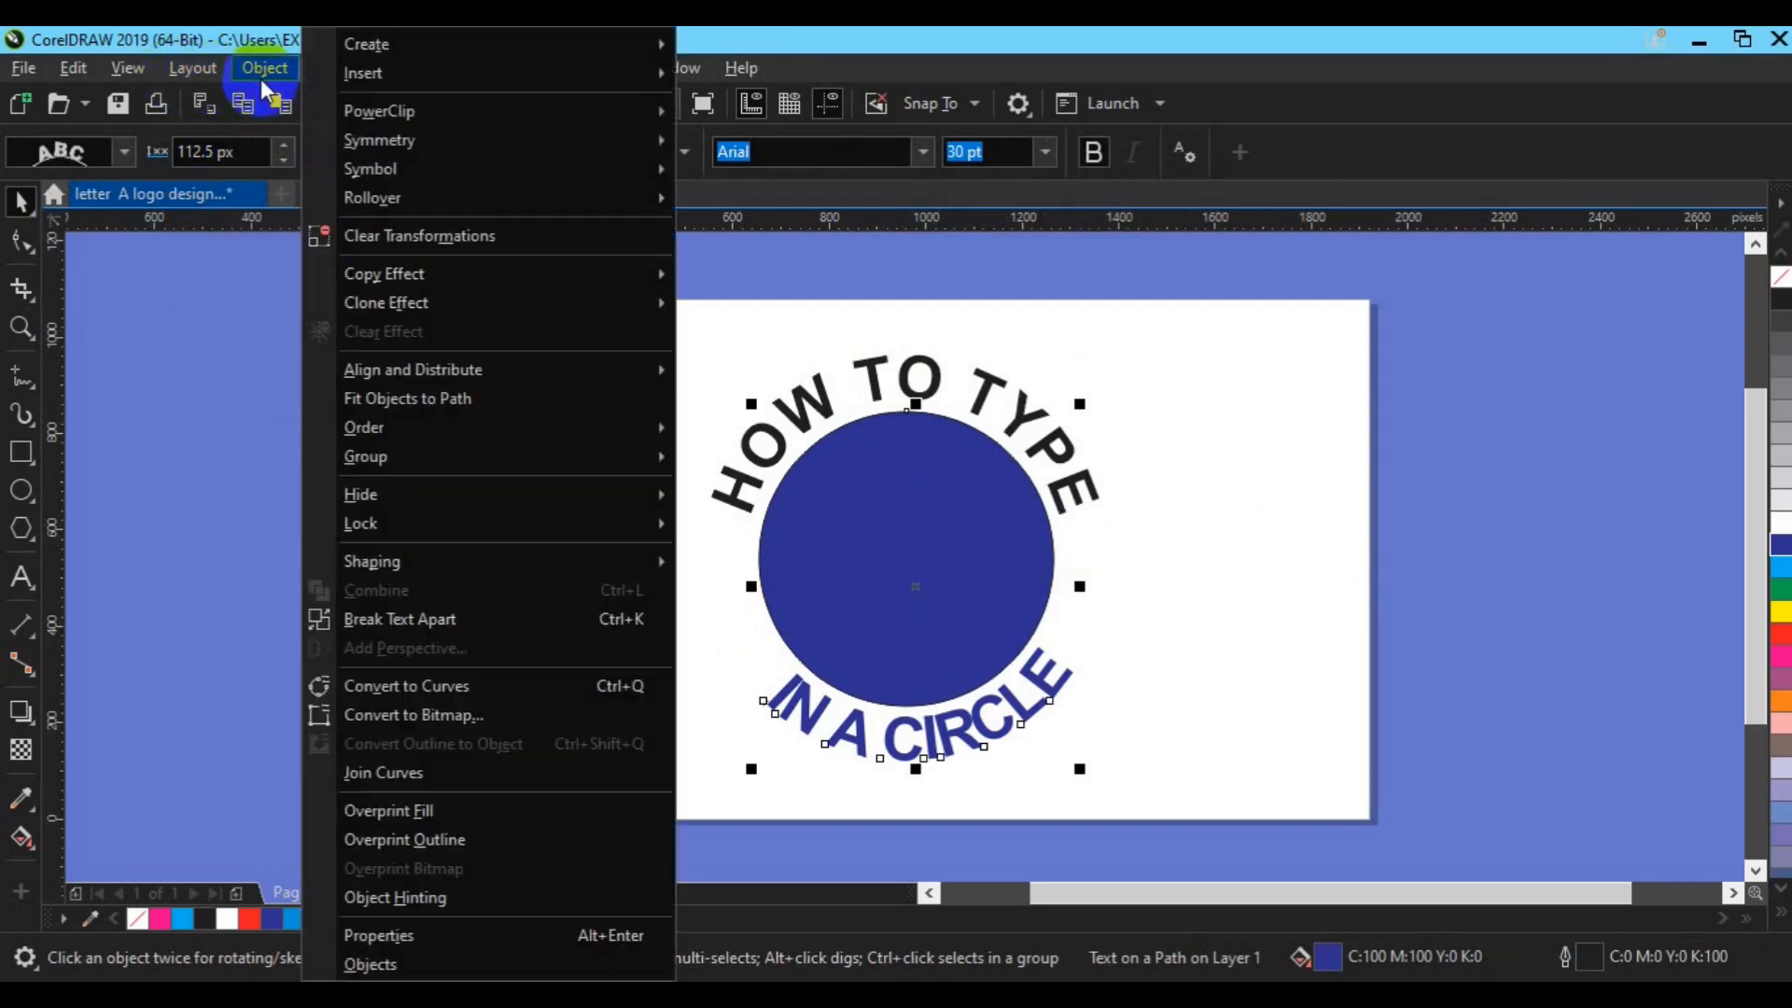
left_click(428, 623)
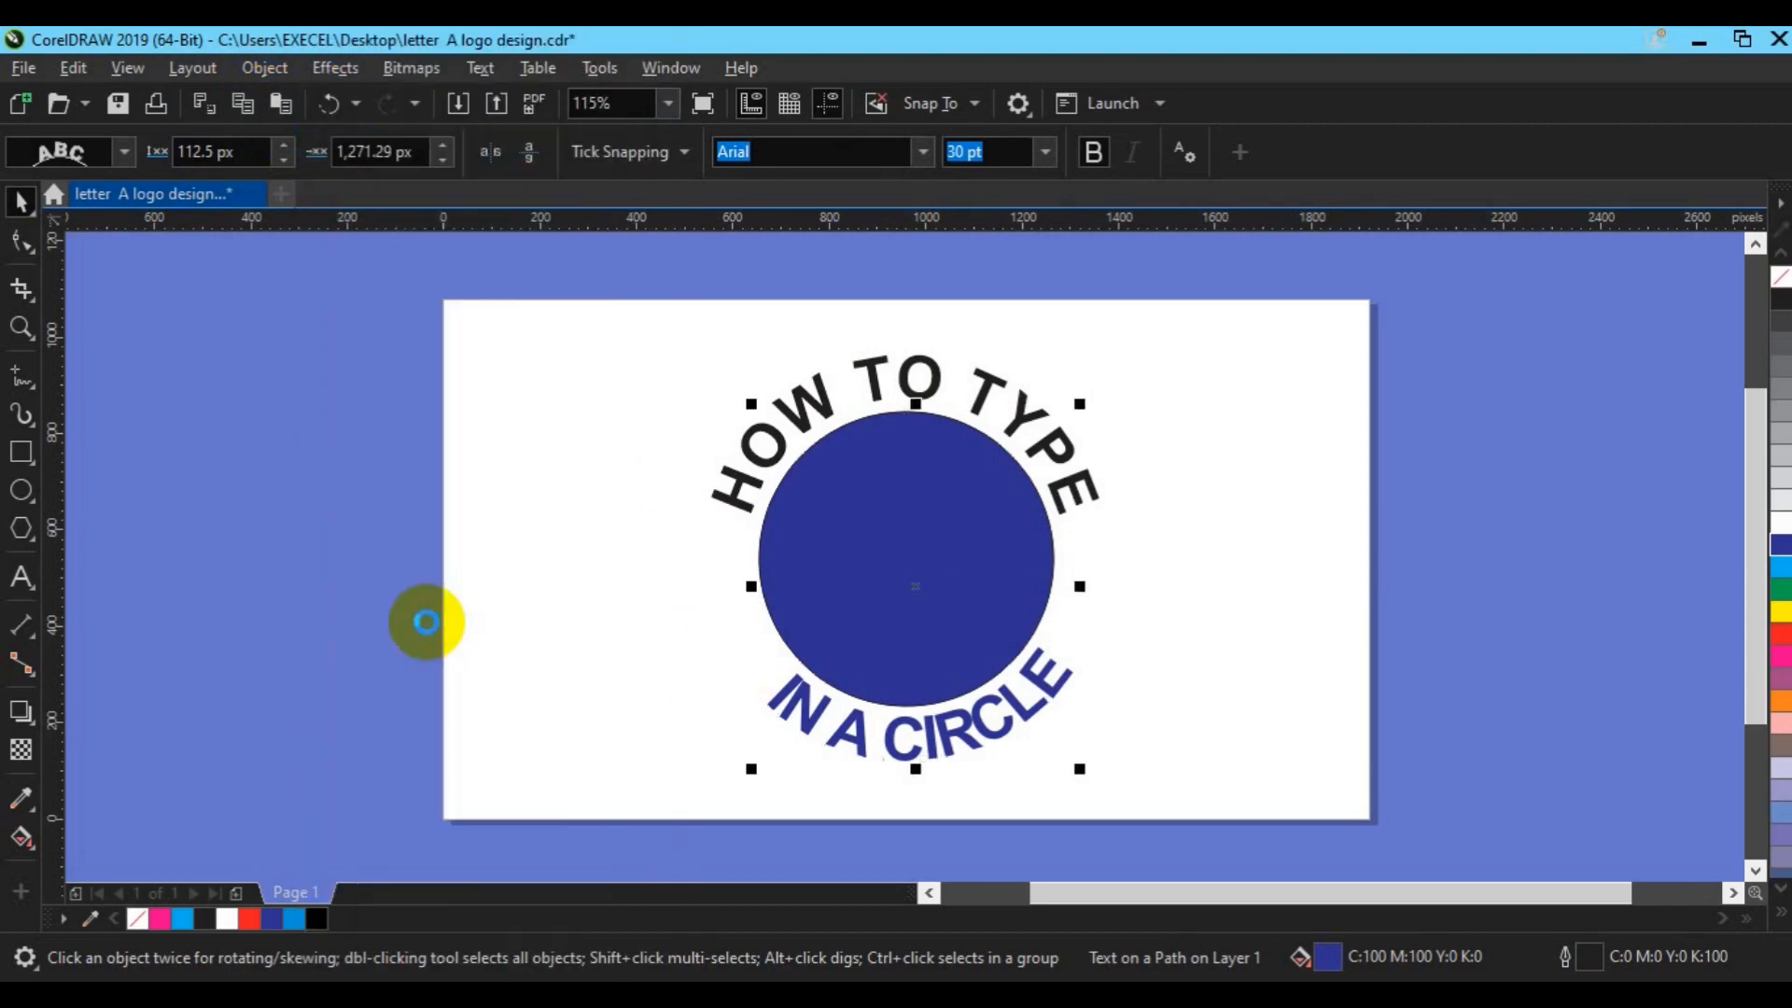
left_click(857, 549)
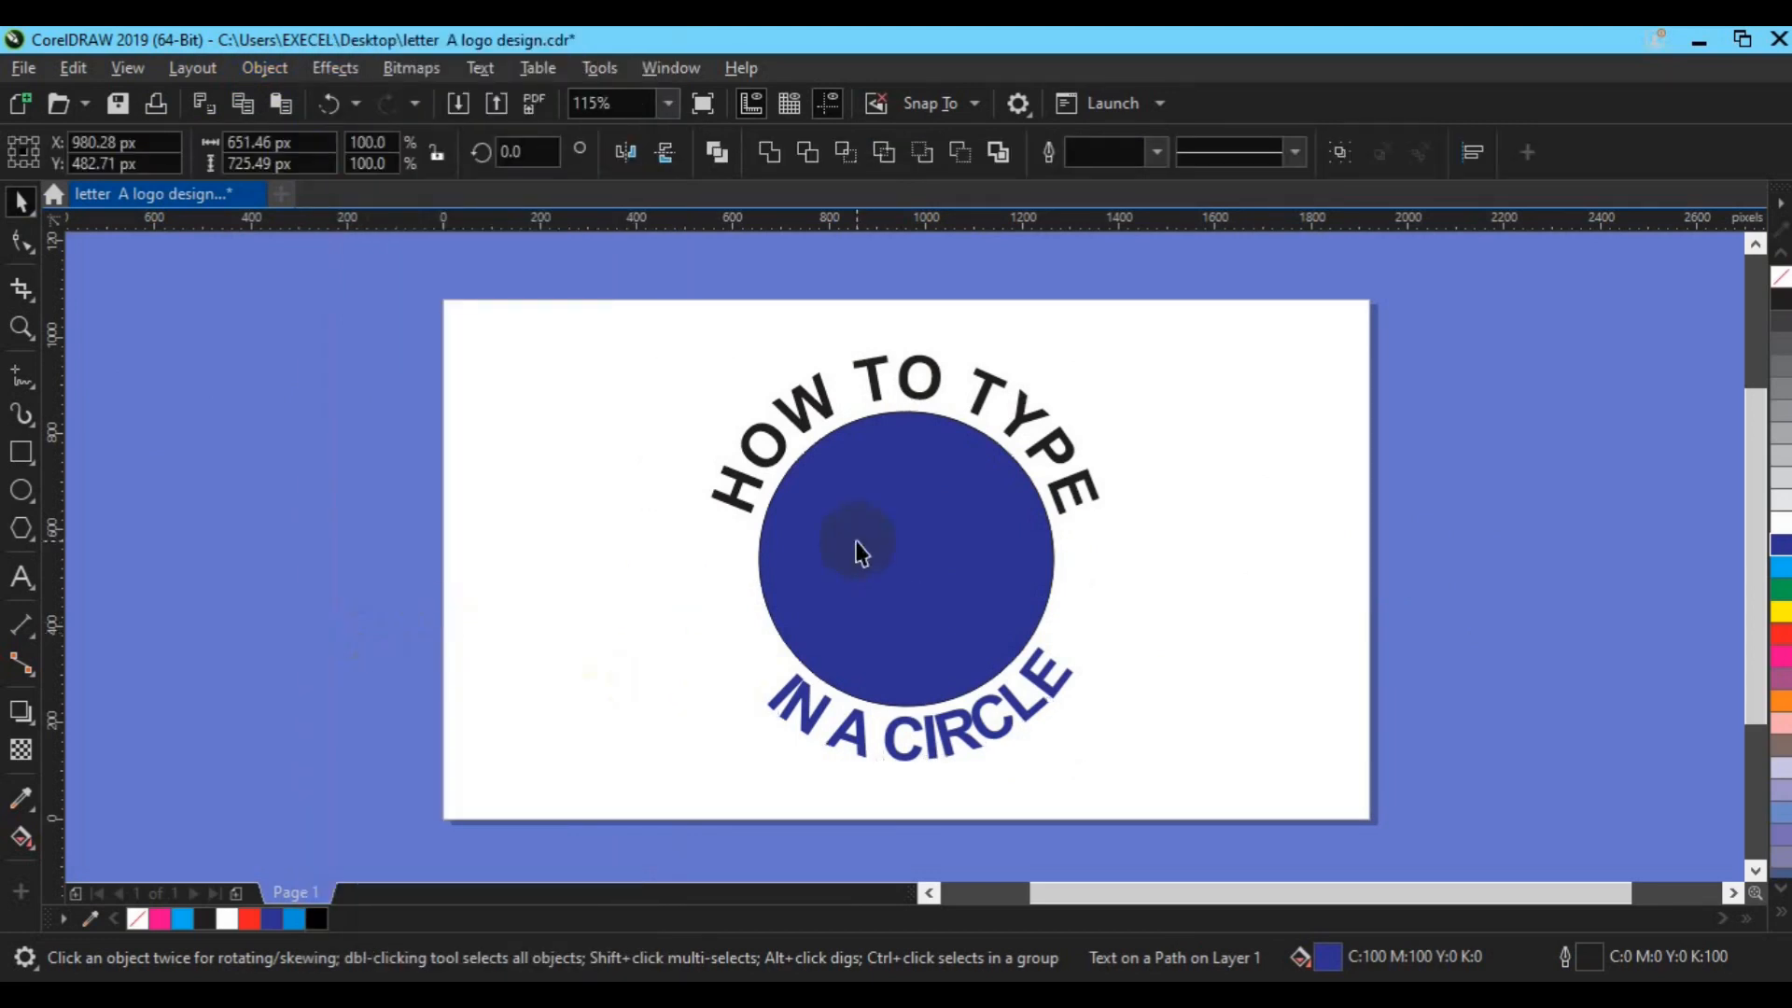
key("Delete")
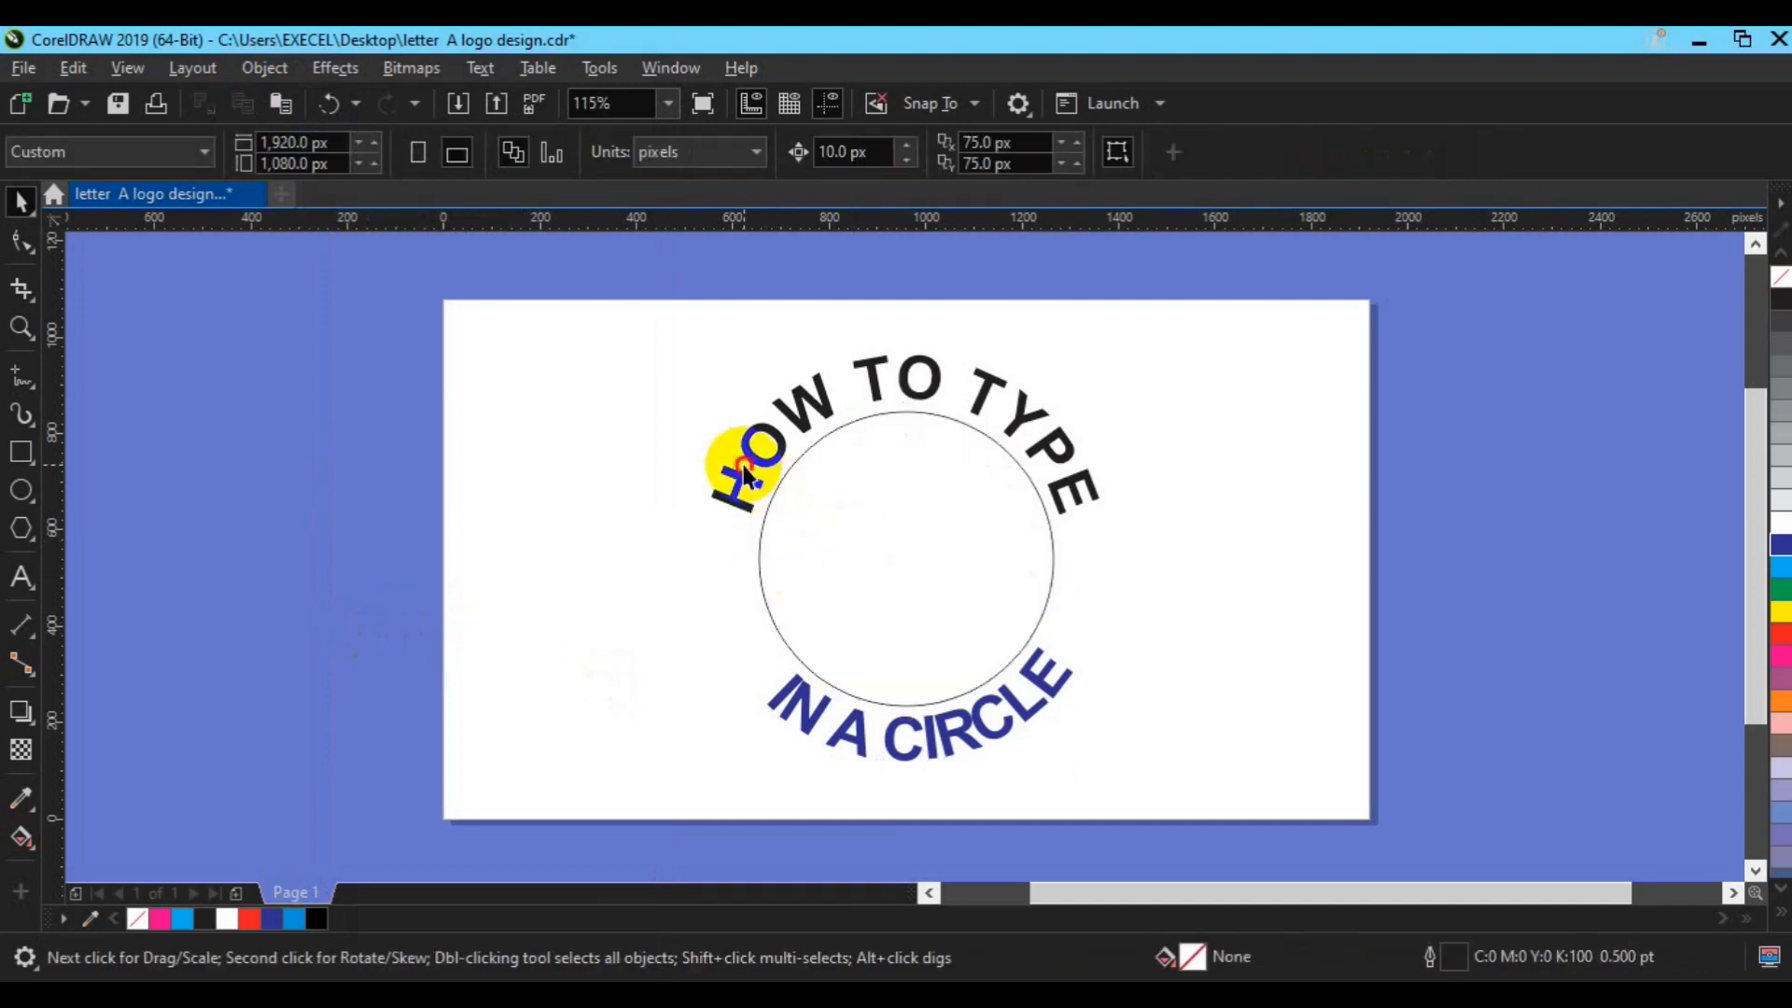
- Break the HOW TO TYPE text apart from its circle path and select the text on its own
left_click(763, 466)
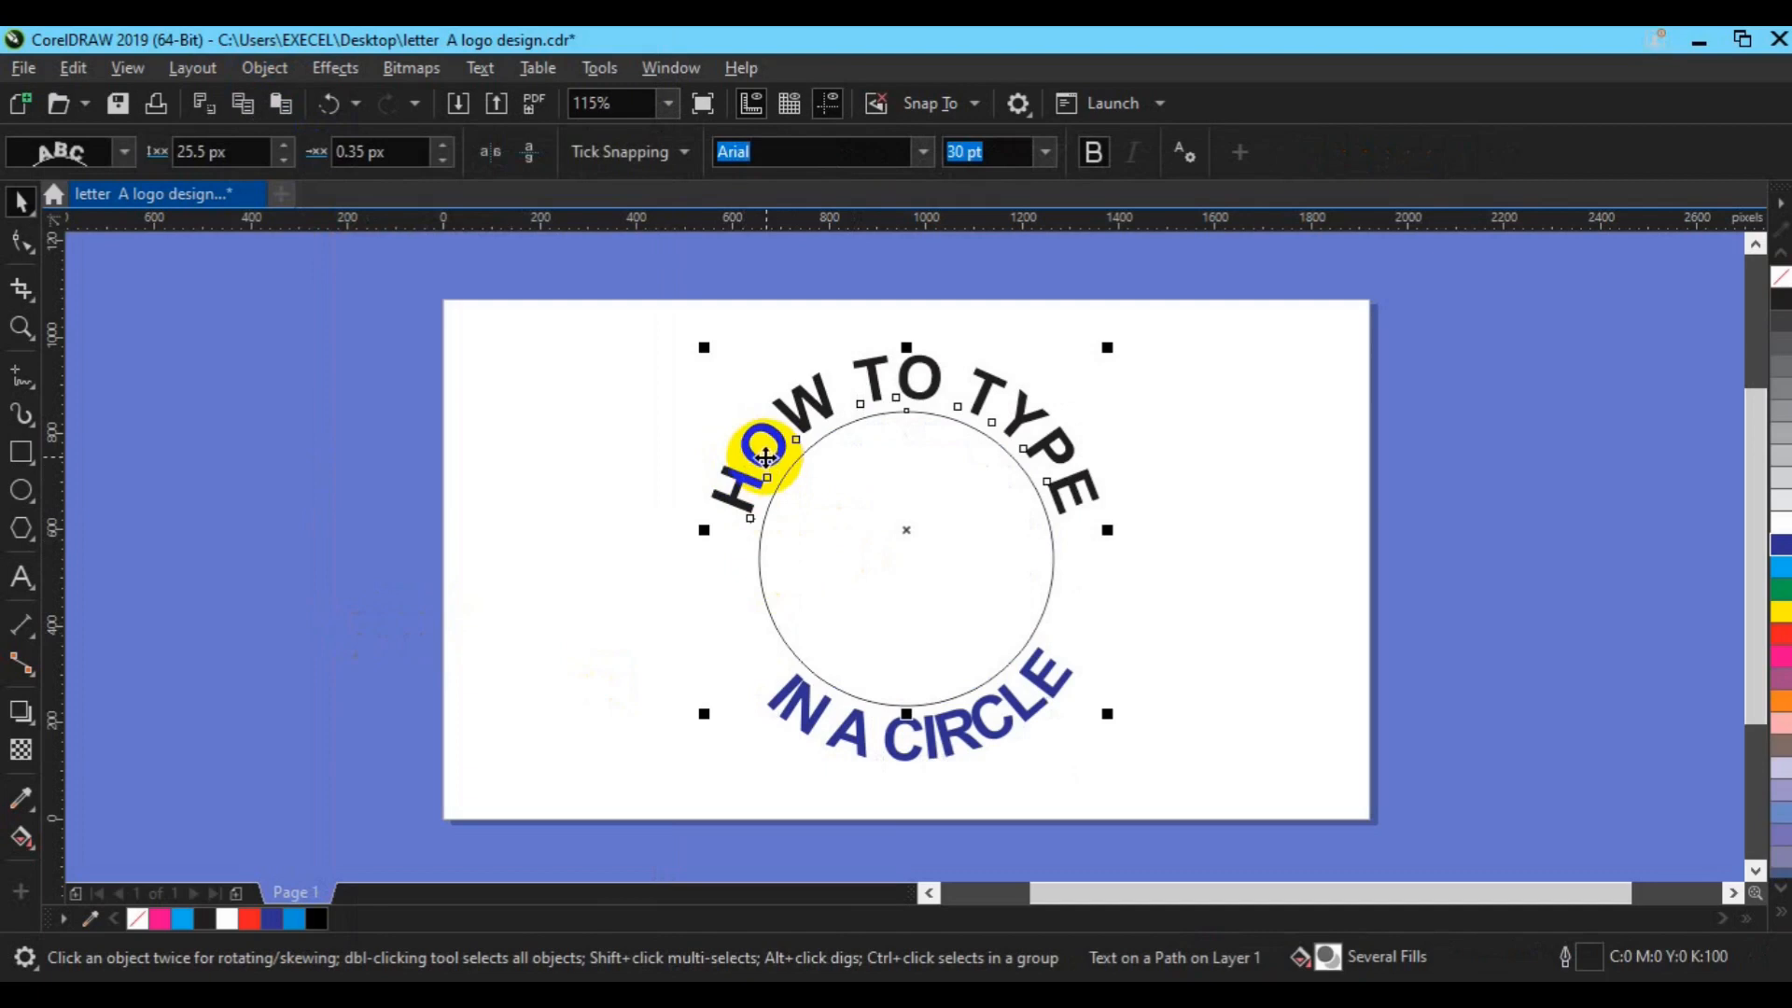
left_click(246, 67)
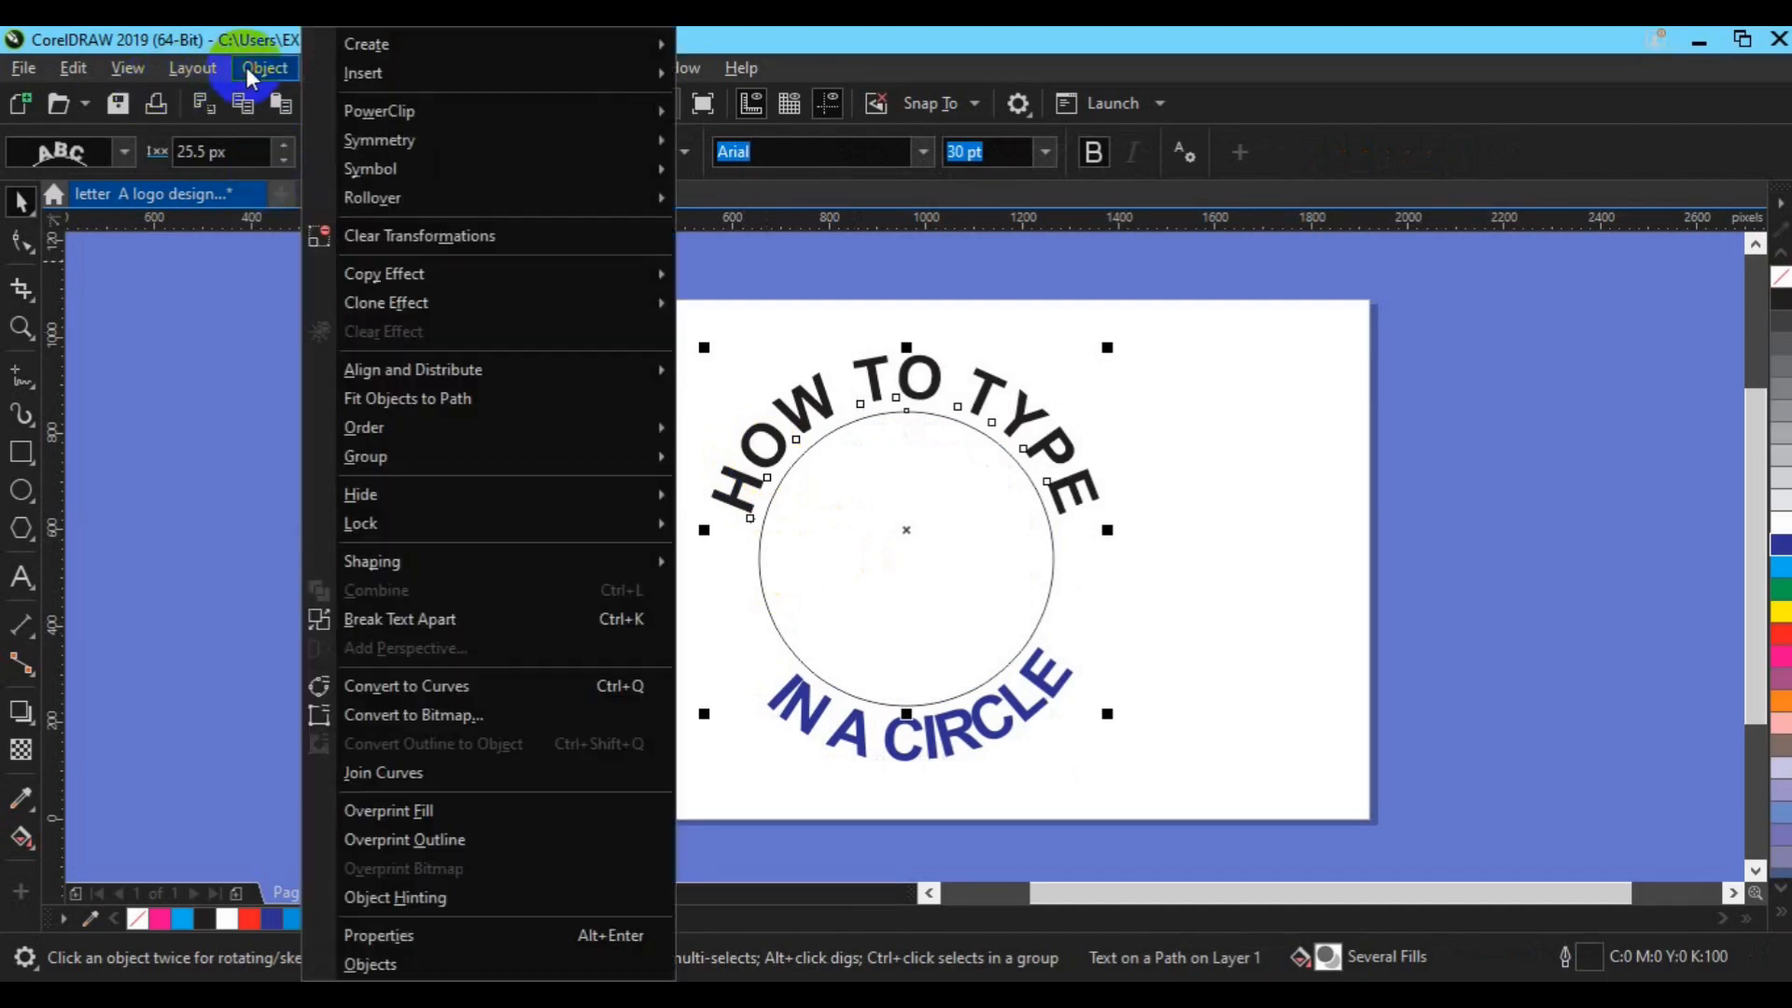
left_click(468, 620)
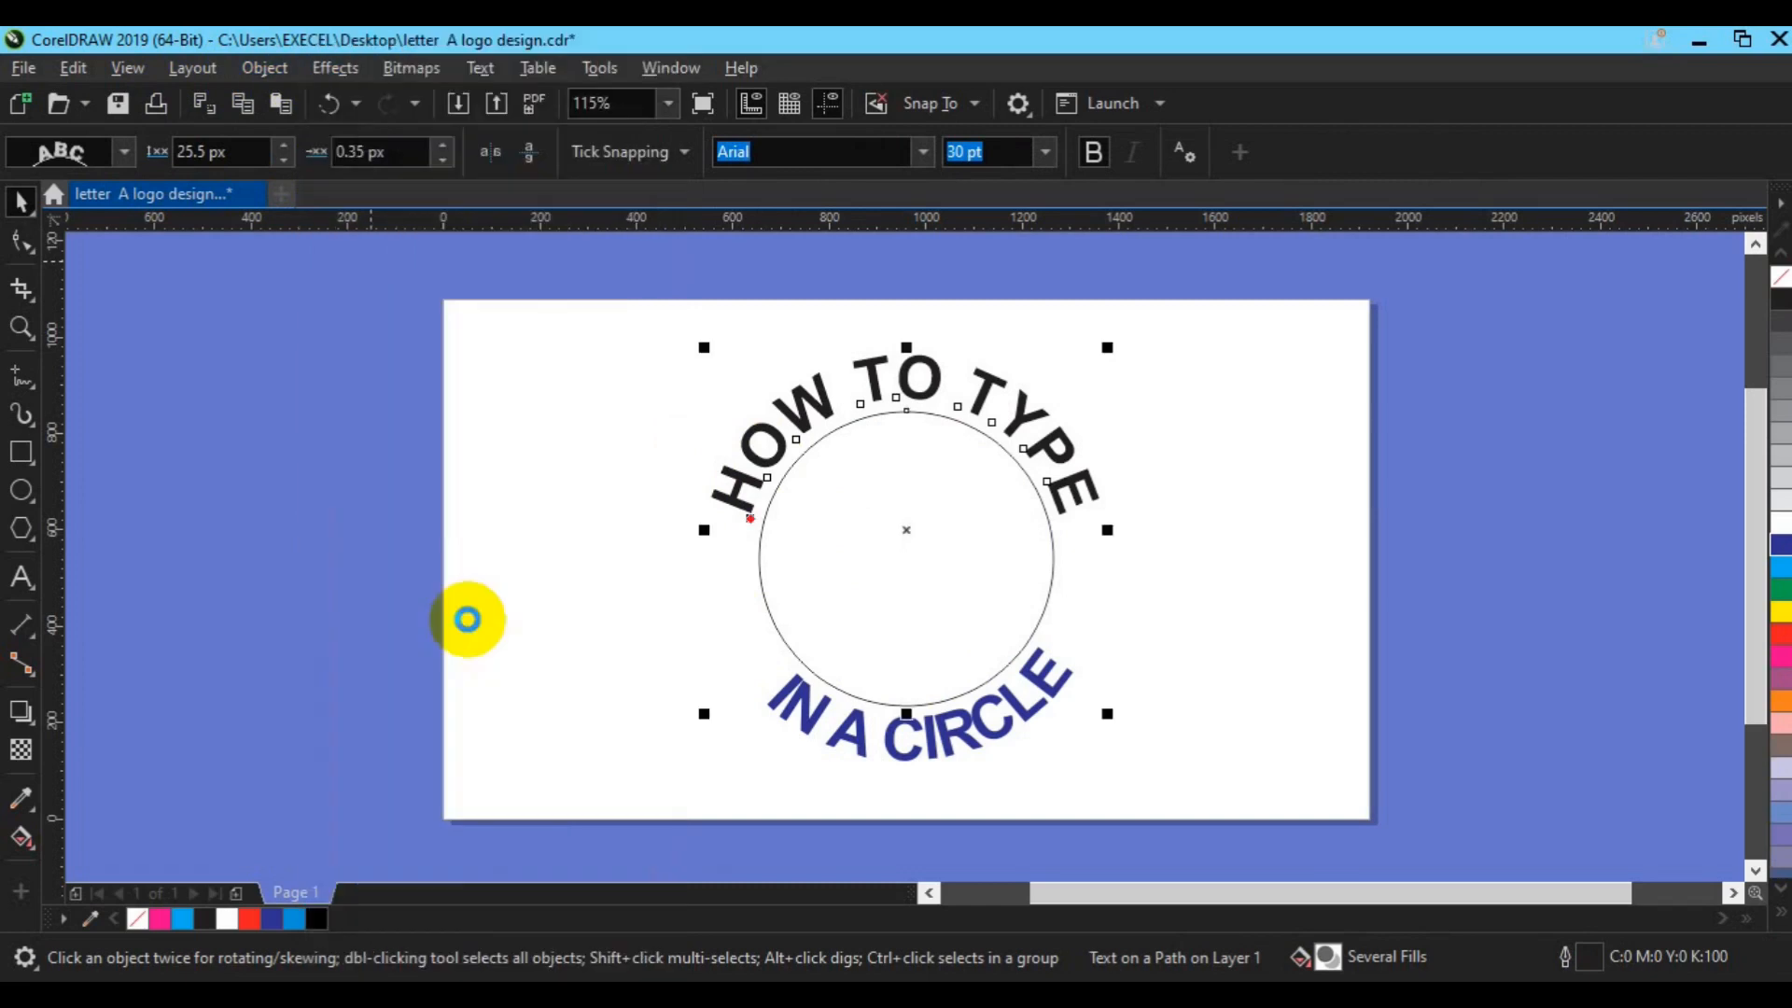
left_click(758, 450)
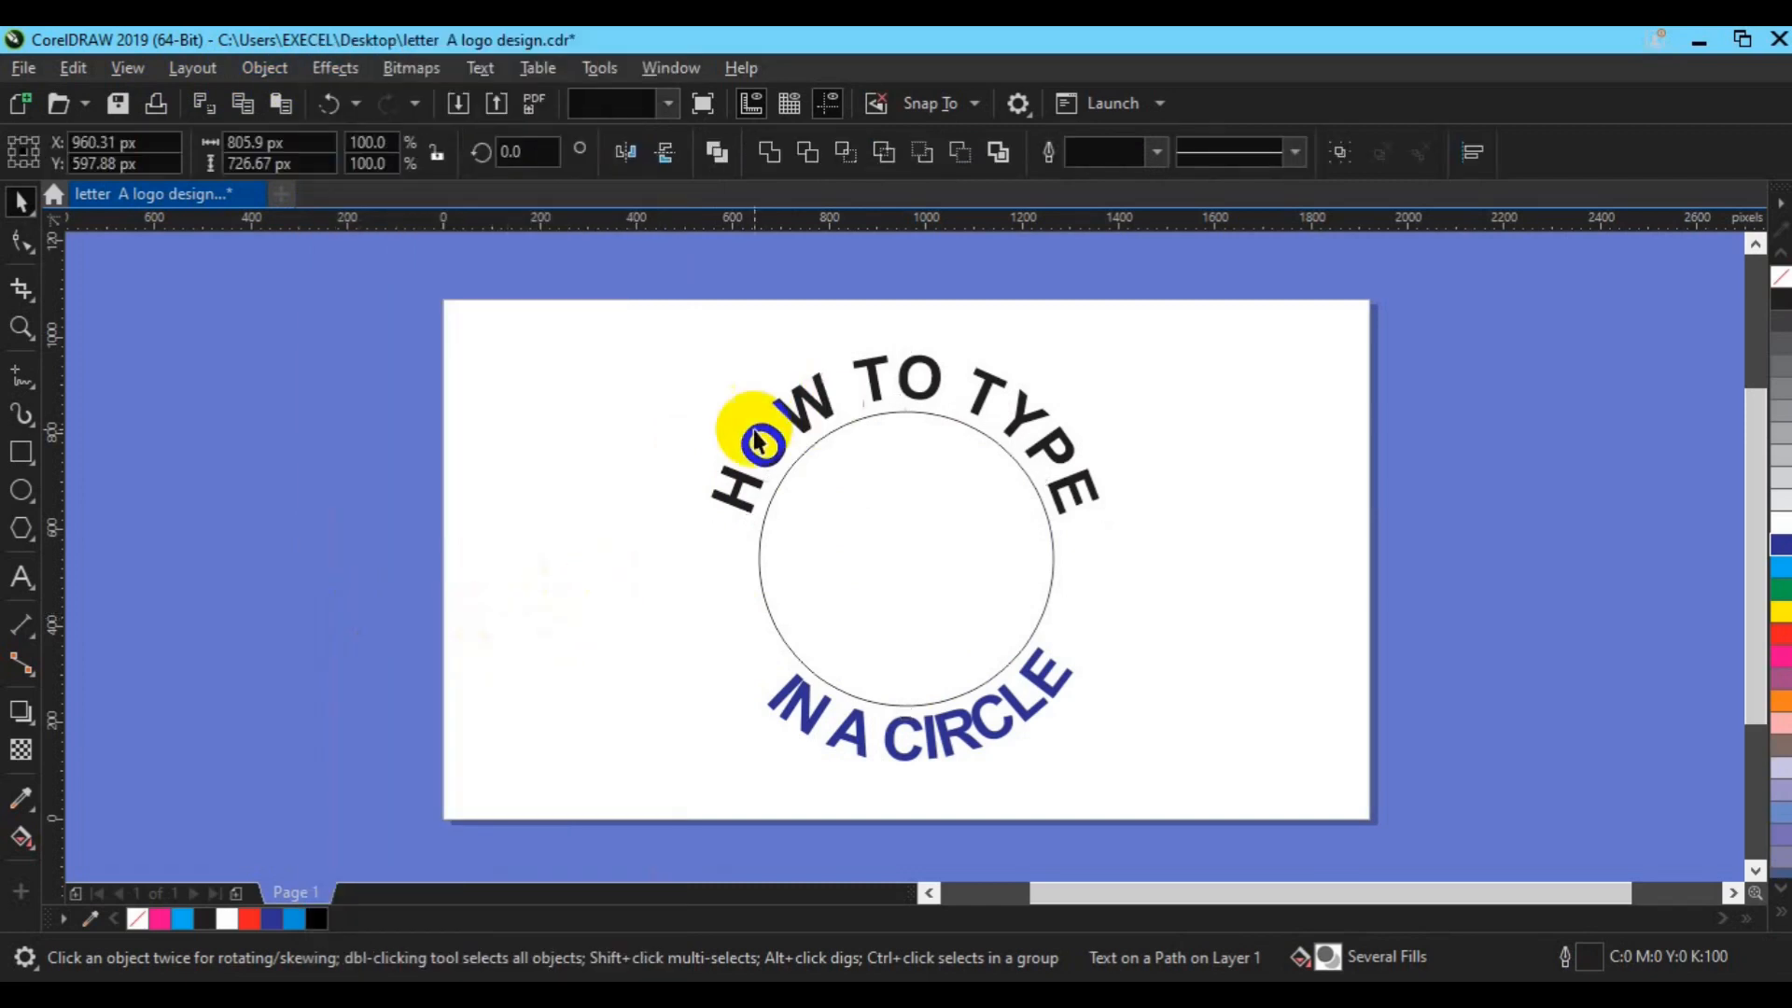
left_click(759, 456)
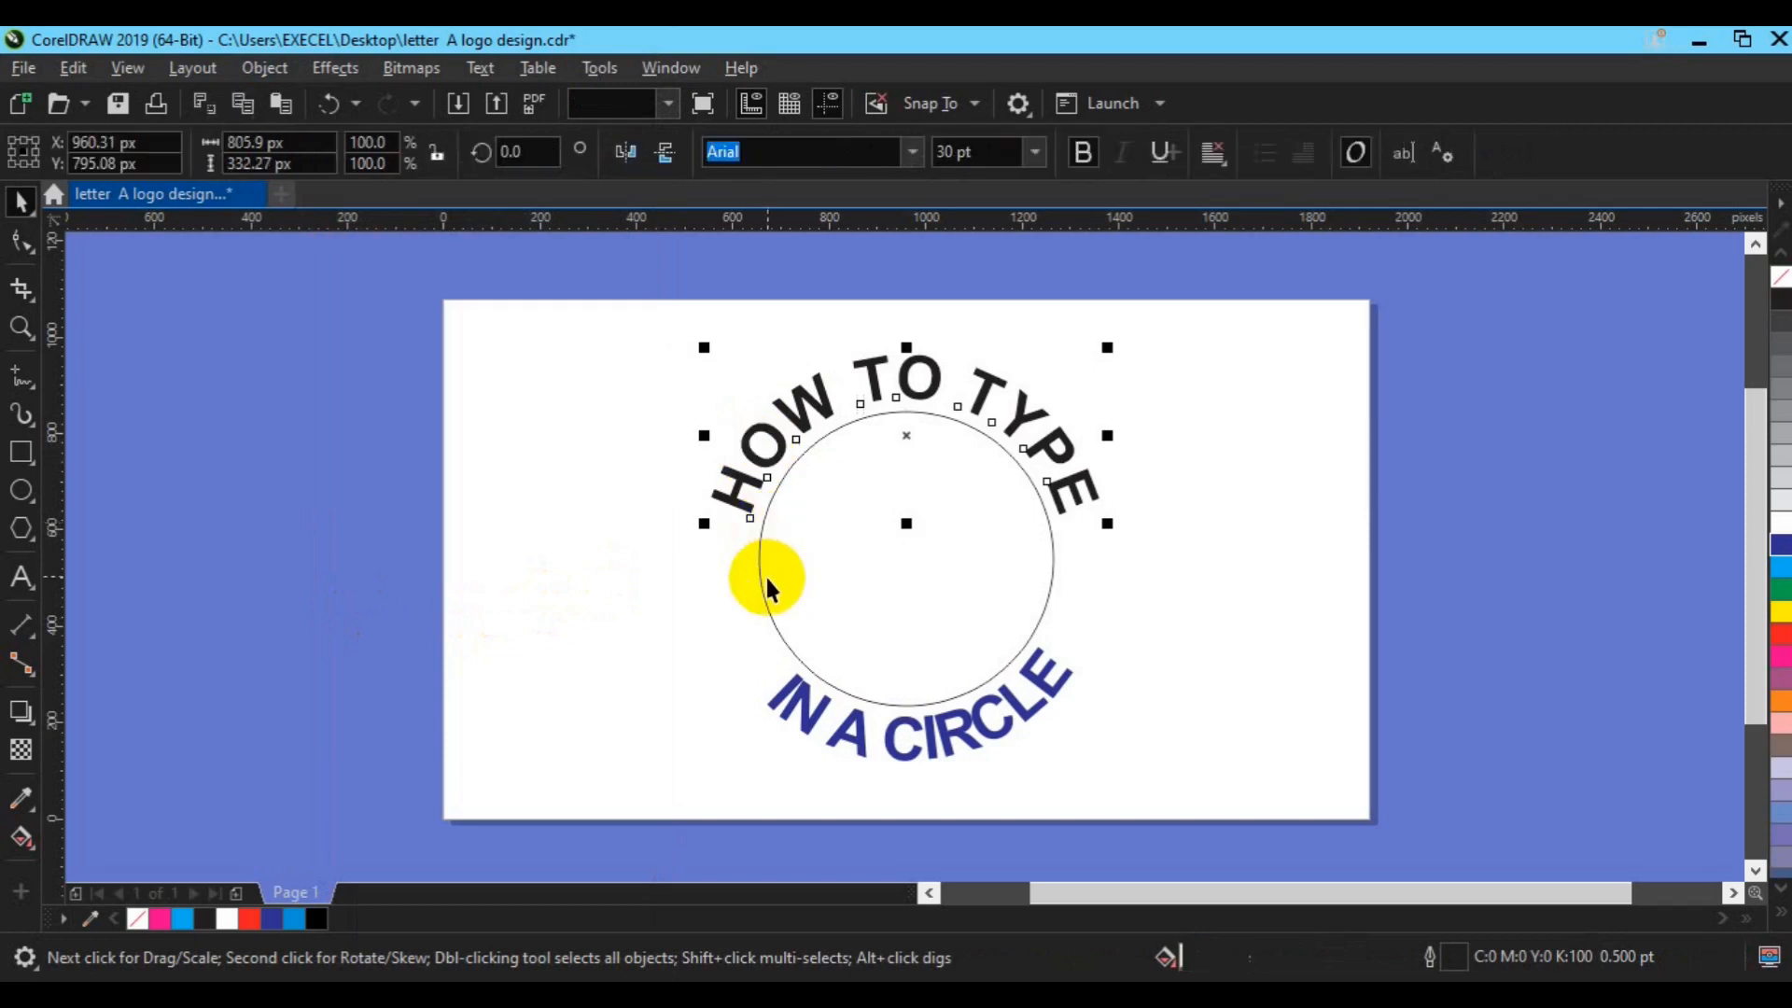
- Create a concentric copy of the circle scaled to about 892 px (146%), enclosing both curved texts
left_click(760, 583)
left_click(760, 588)
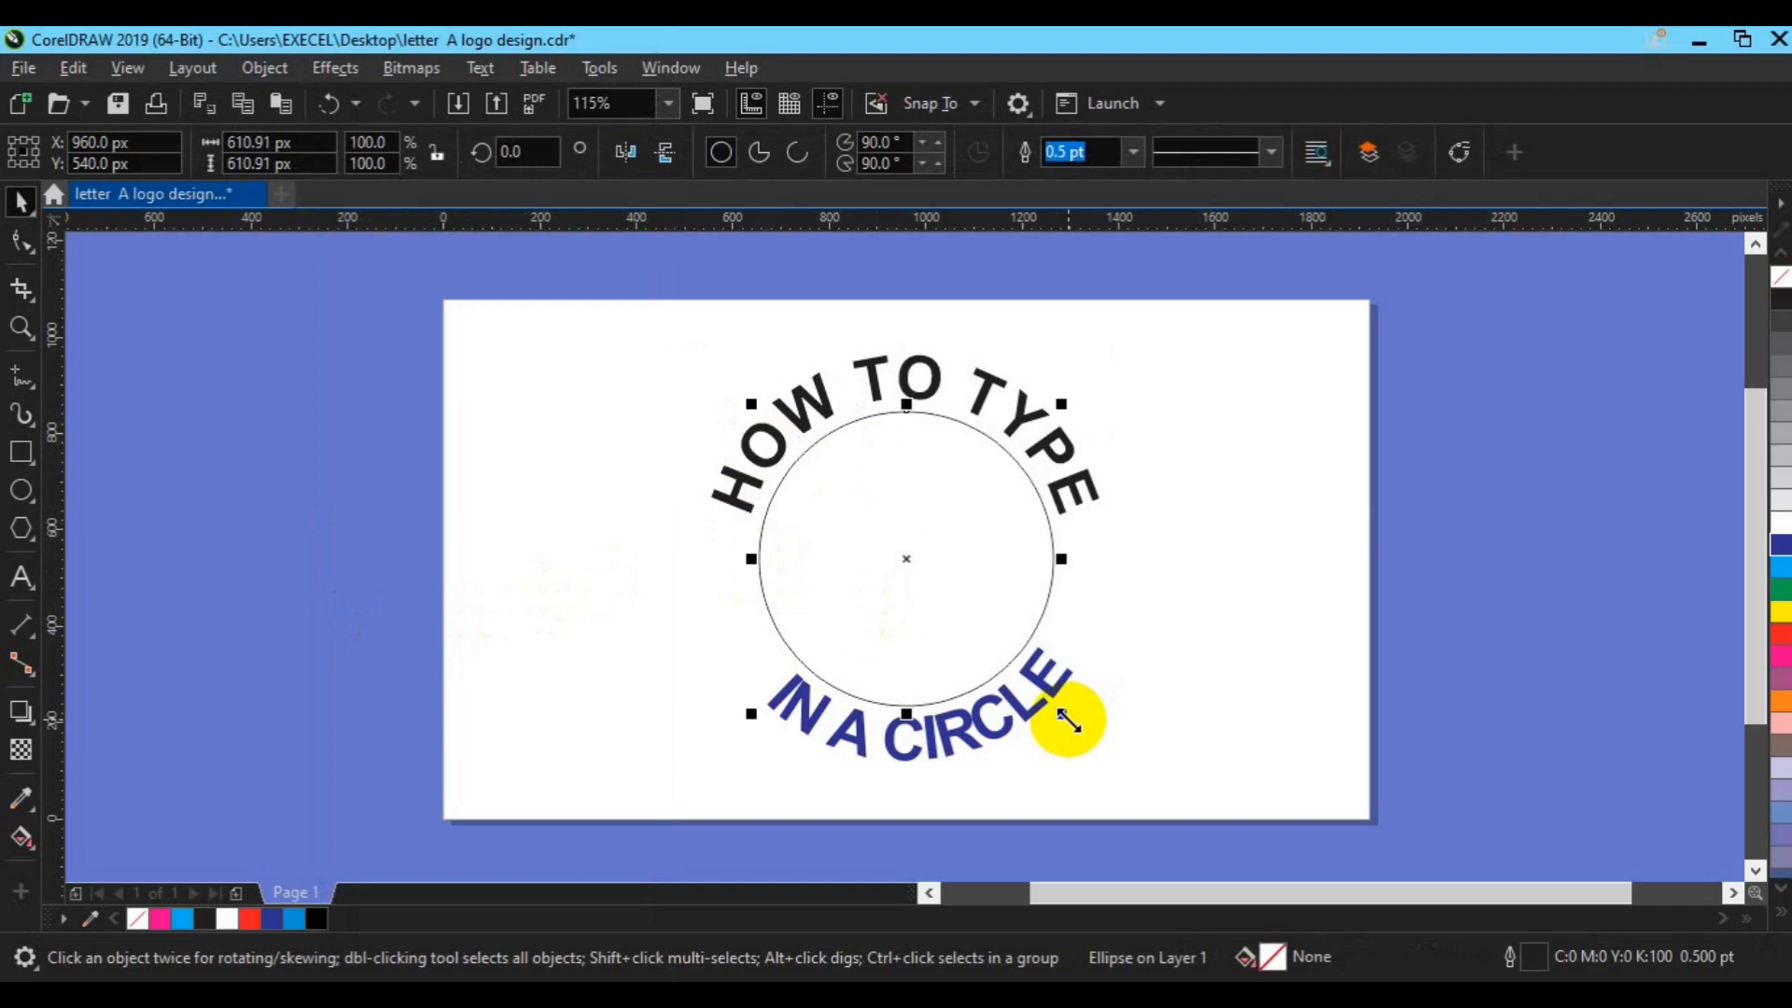
left_click_drag(1068, 720, 1145, 784)
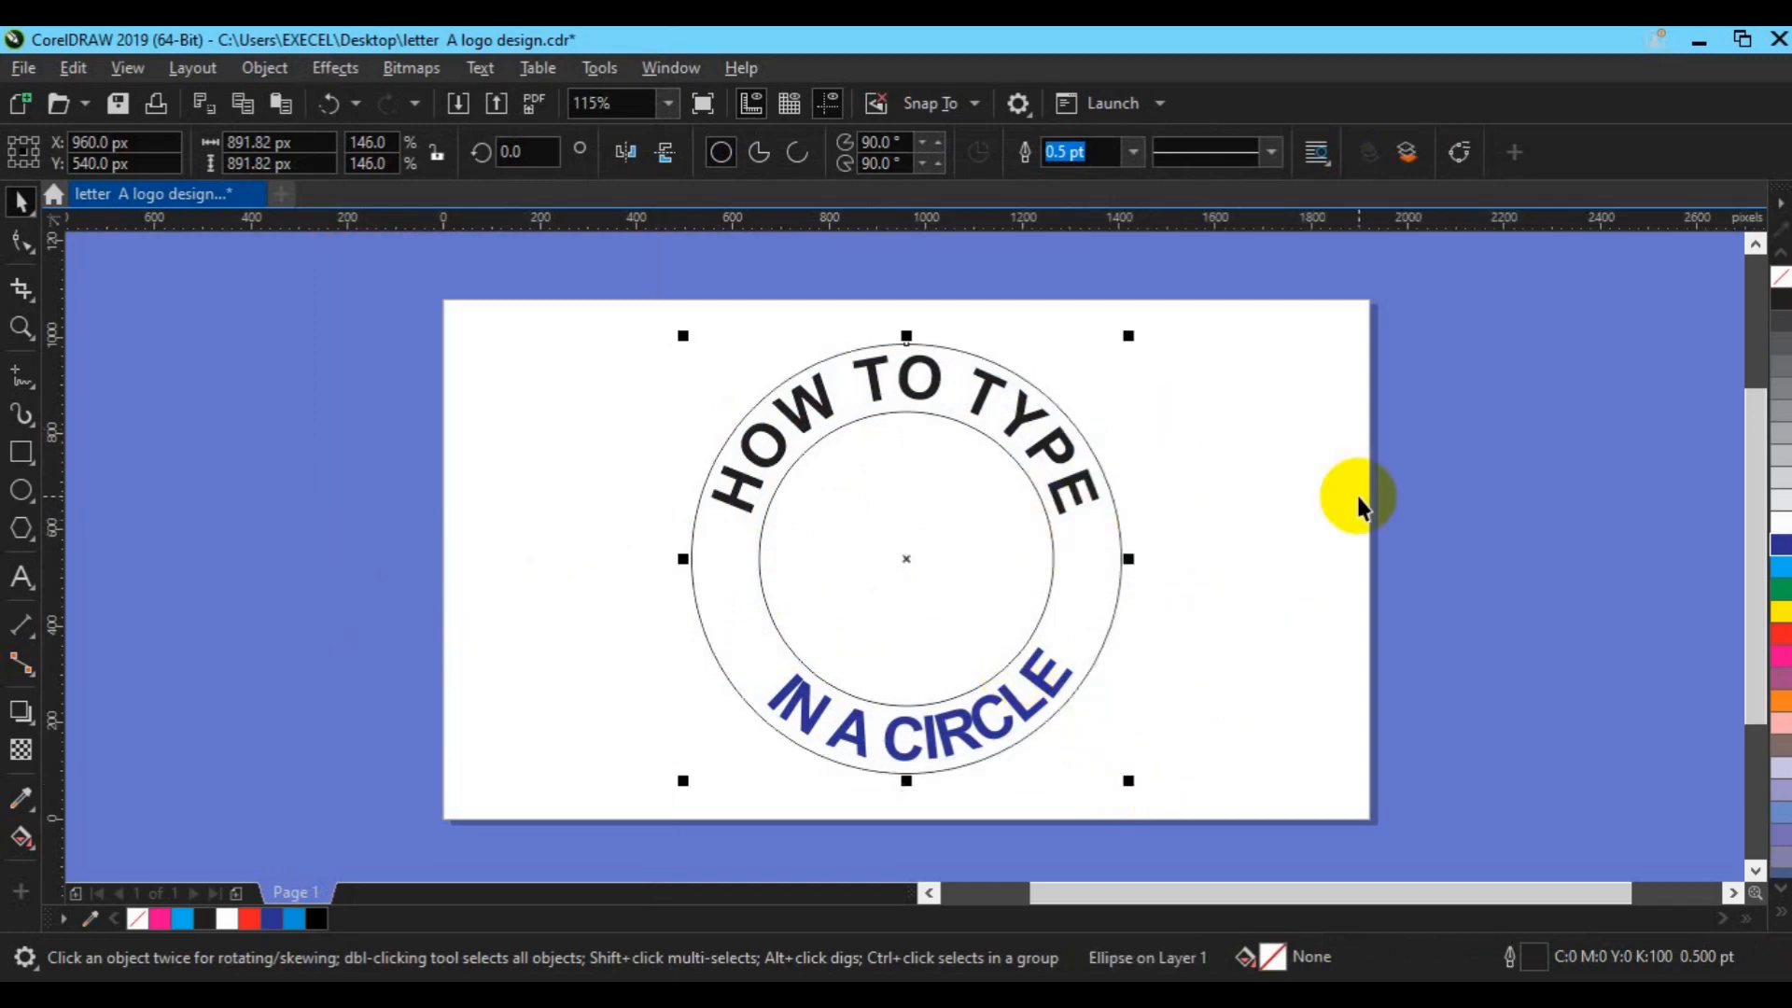
- Combine the inner and outer circles into a single ring and fill it with red
left_click(1049, 597)
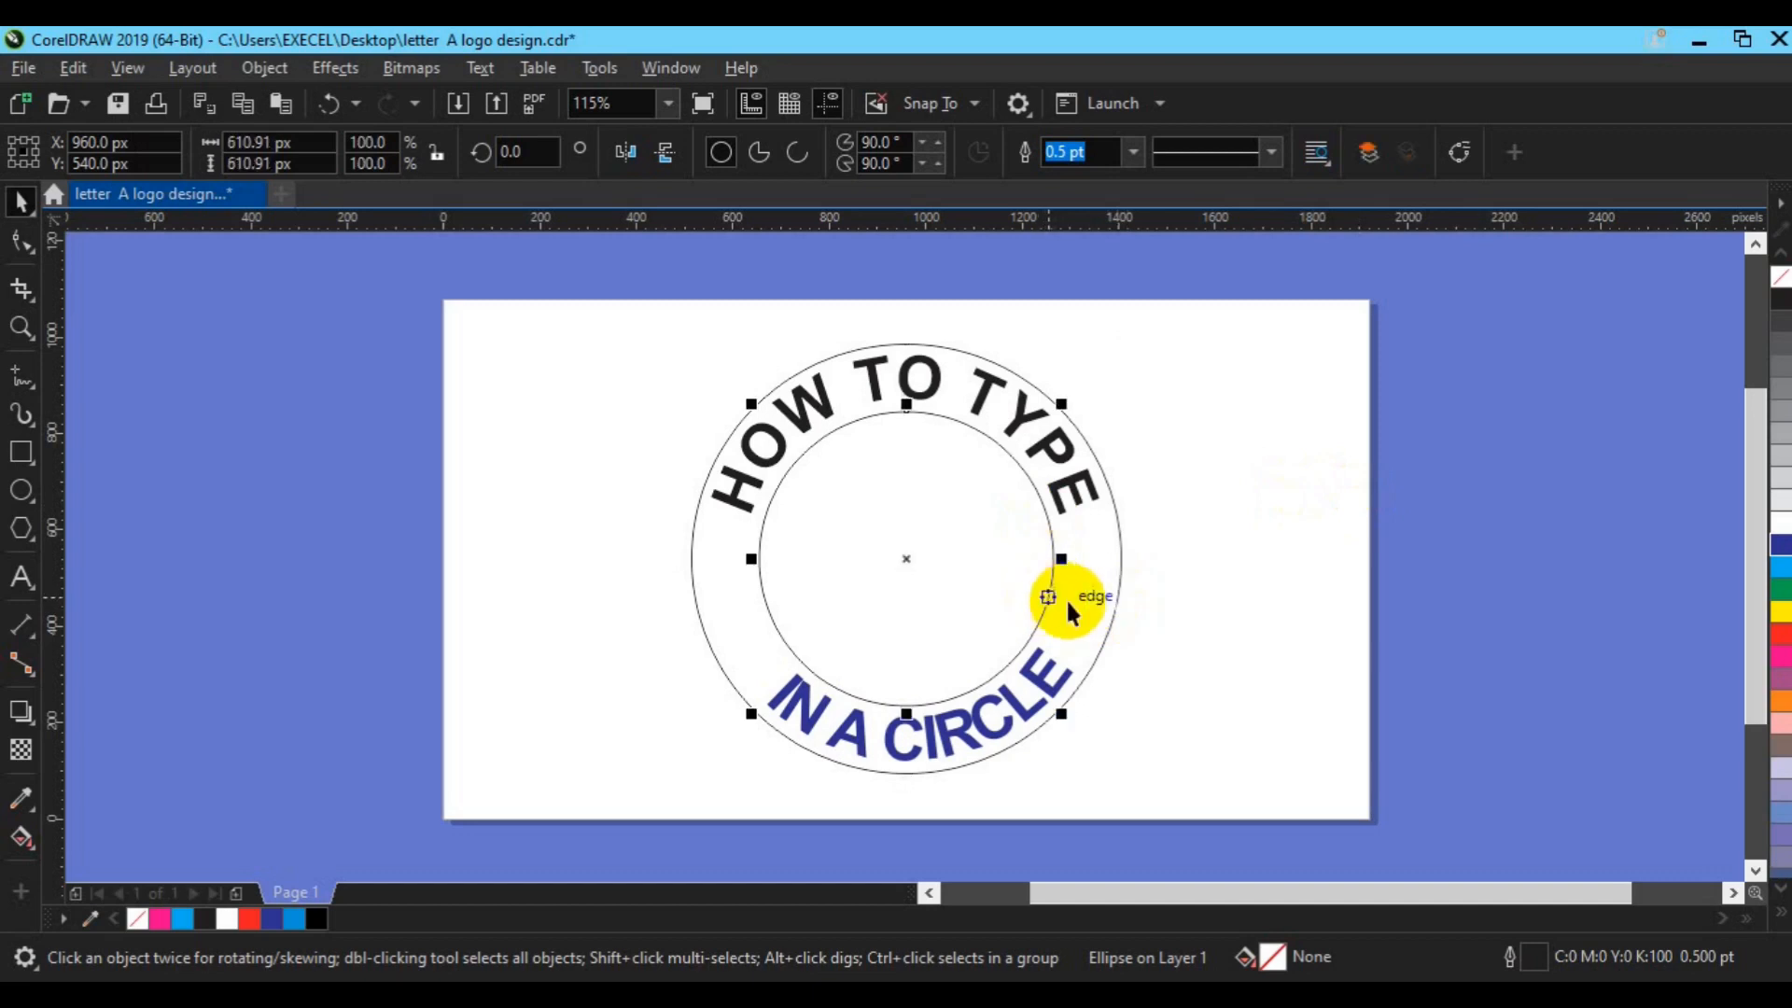
left_click(1106, 633, "shift")
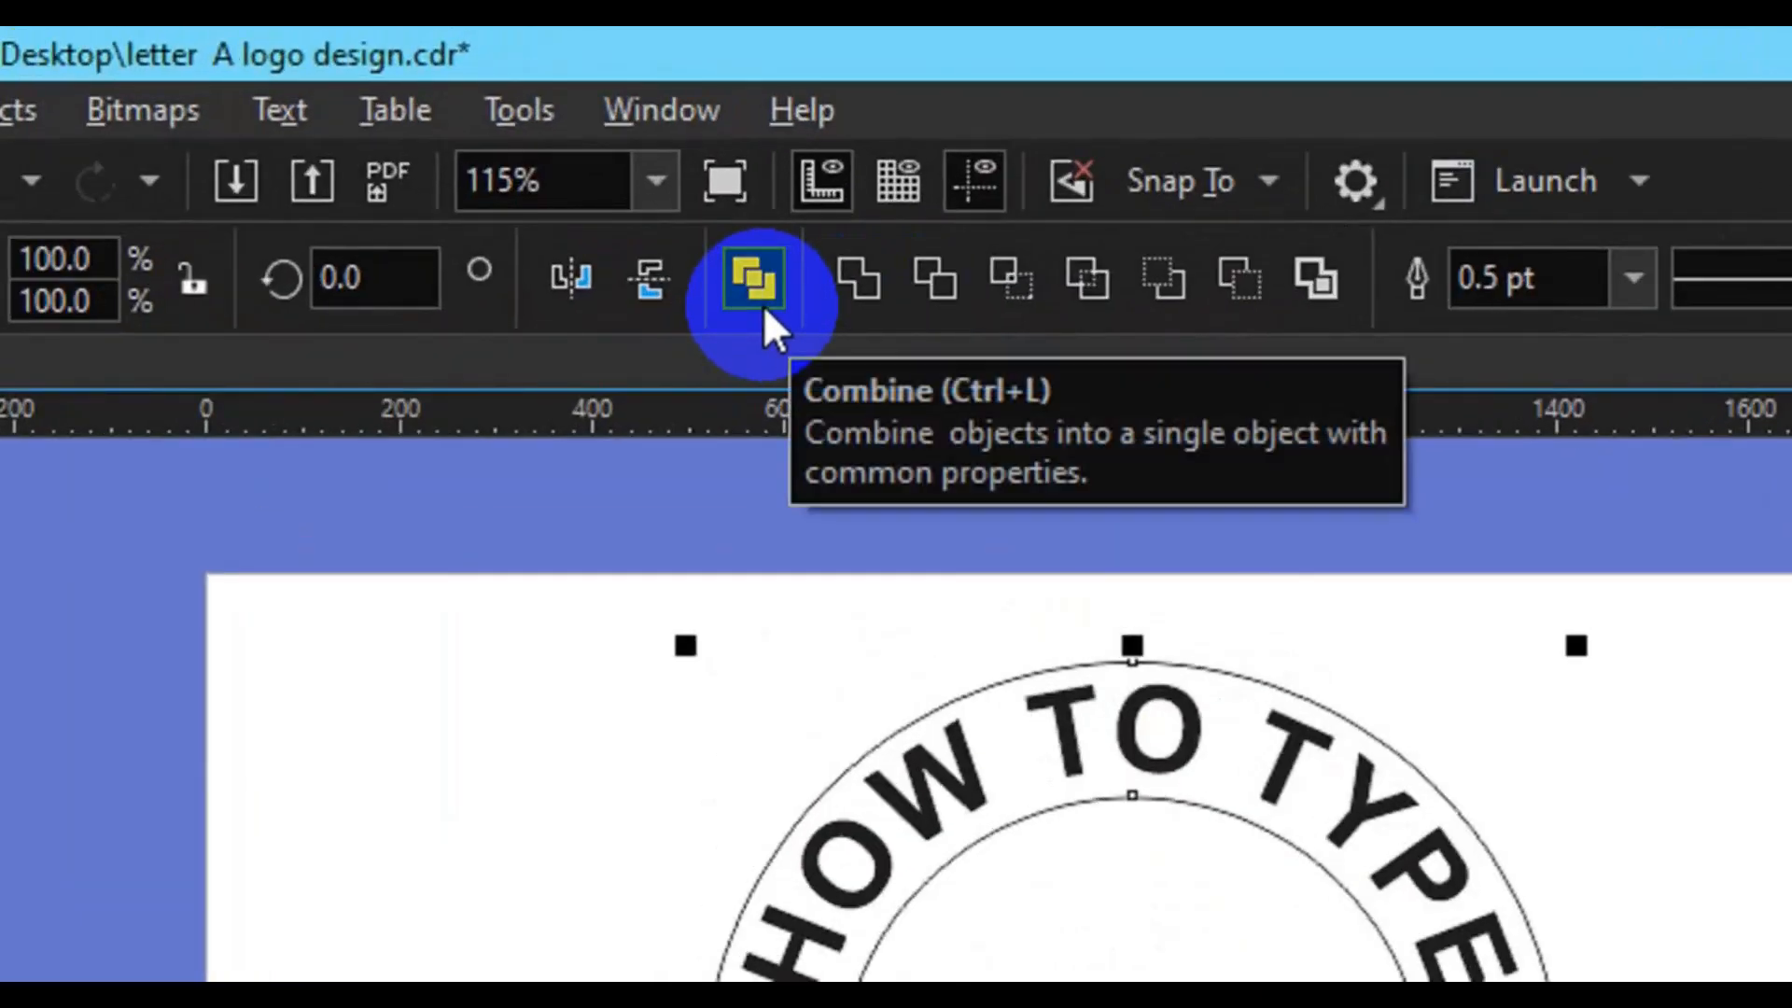
left_click(763, 304)
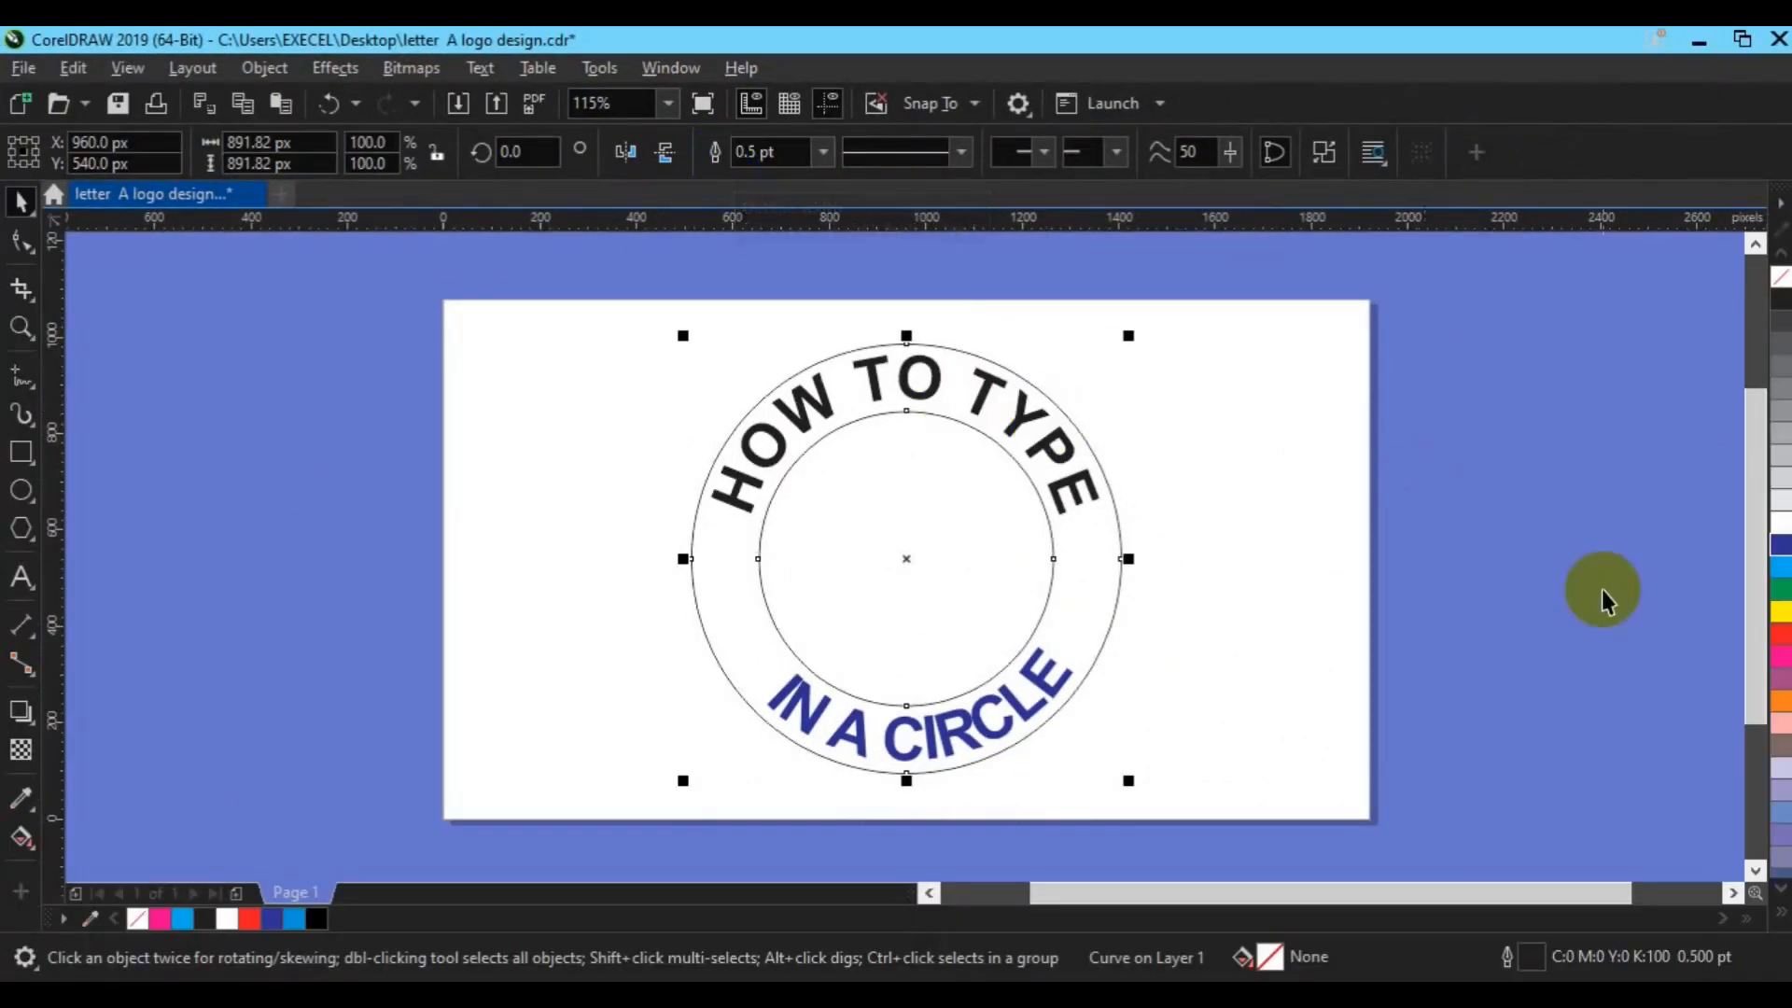
left_click(1781, 636)
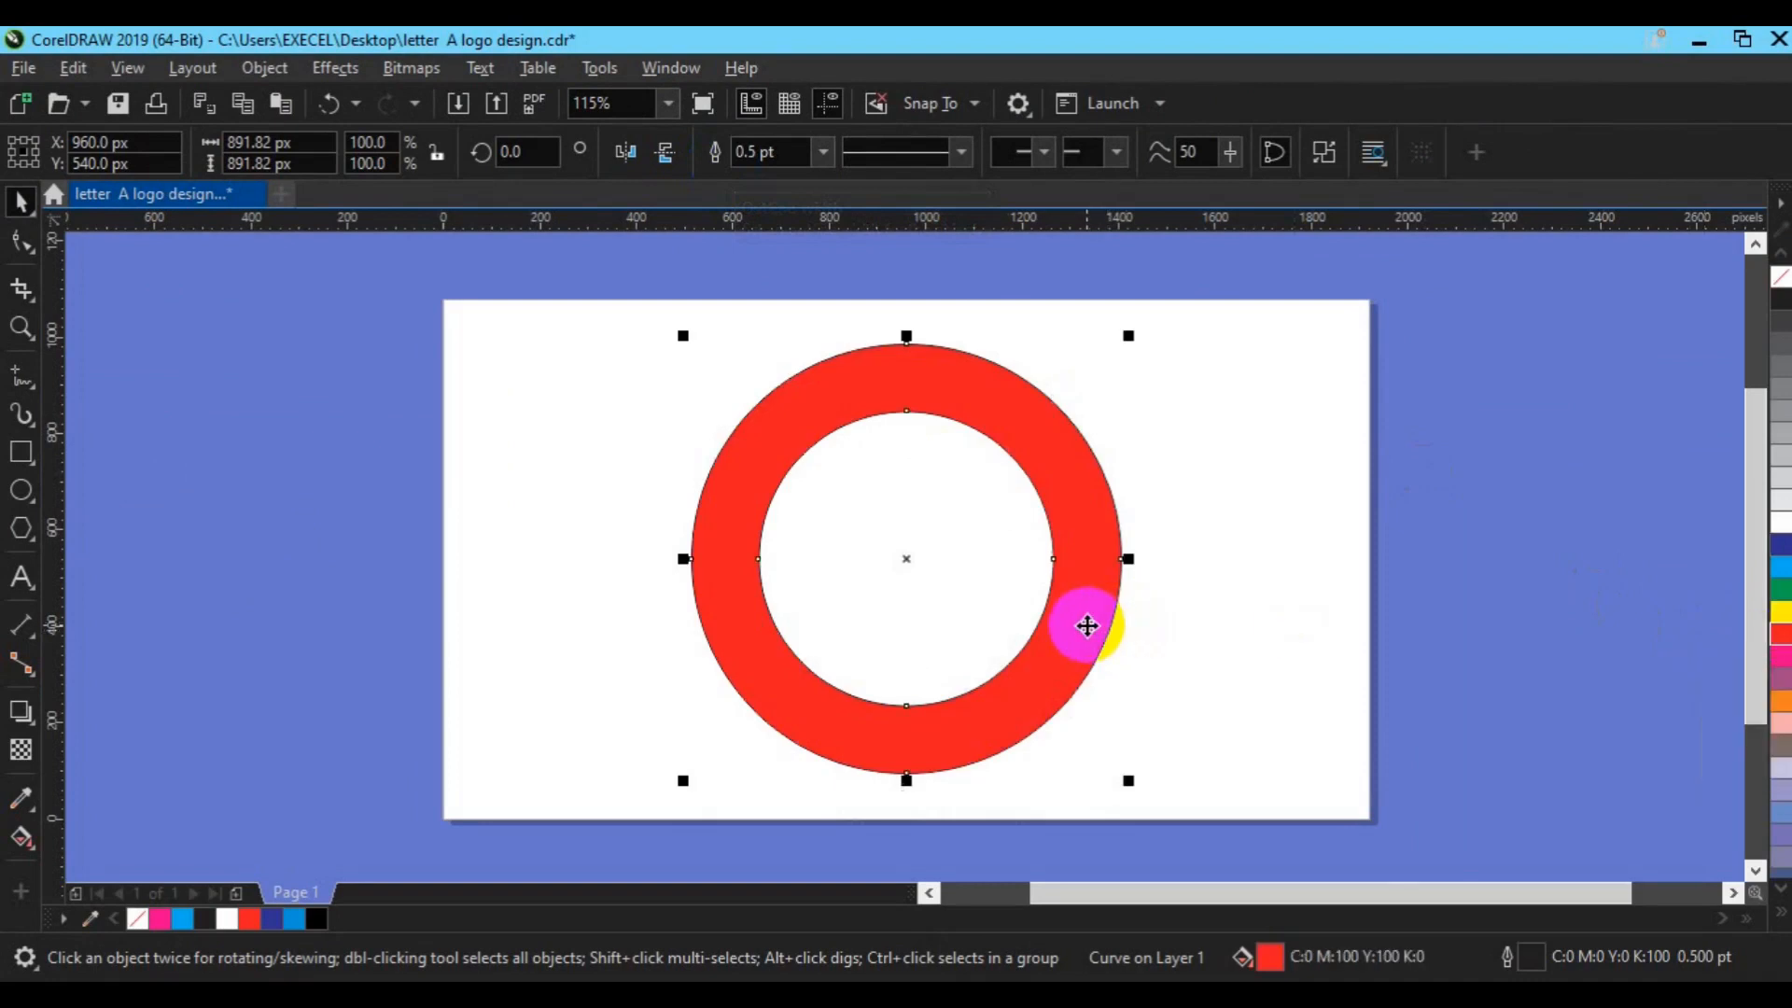
- Send the red ring to the back of the page, behind both curved texts
right_click(1087, 626)
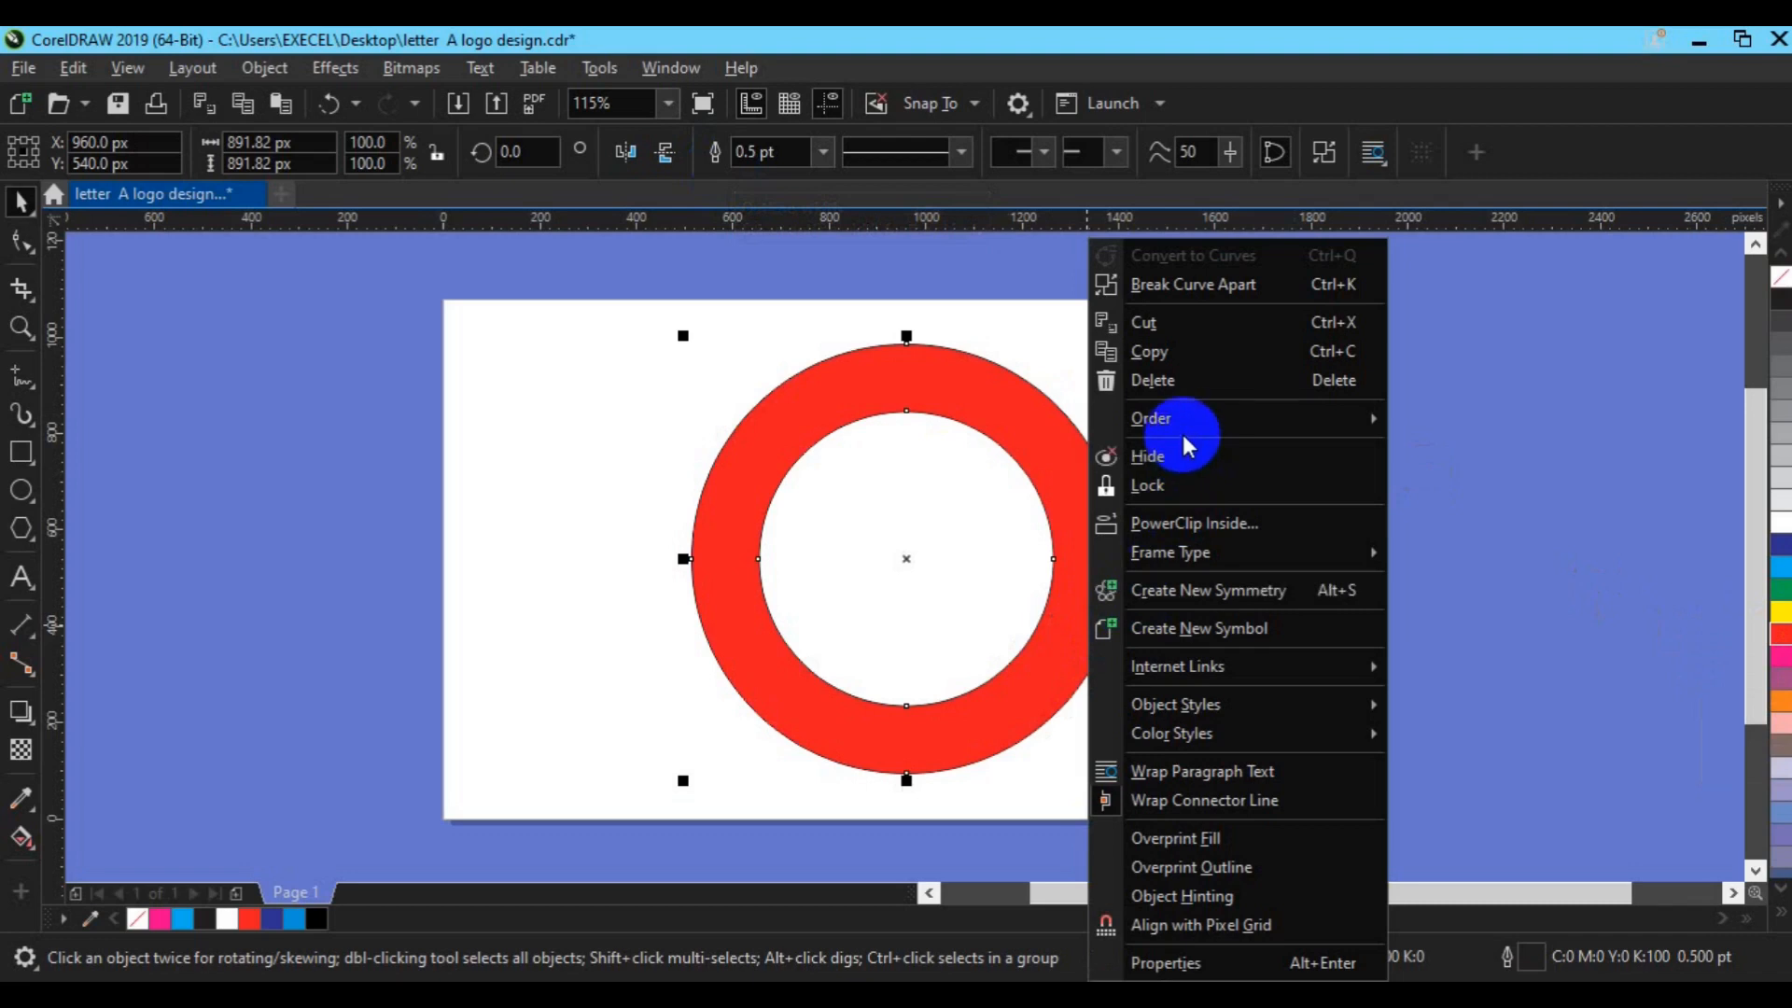
mouse_move(1180, 427)
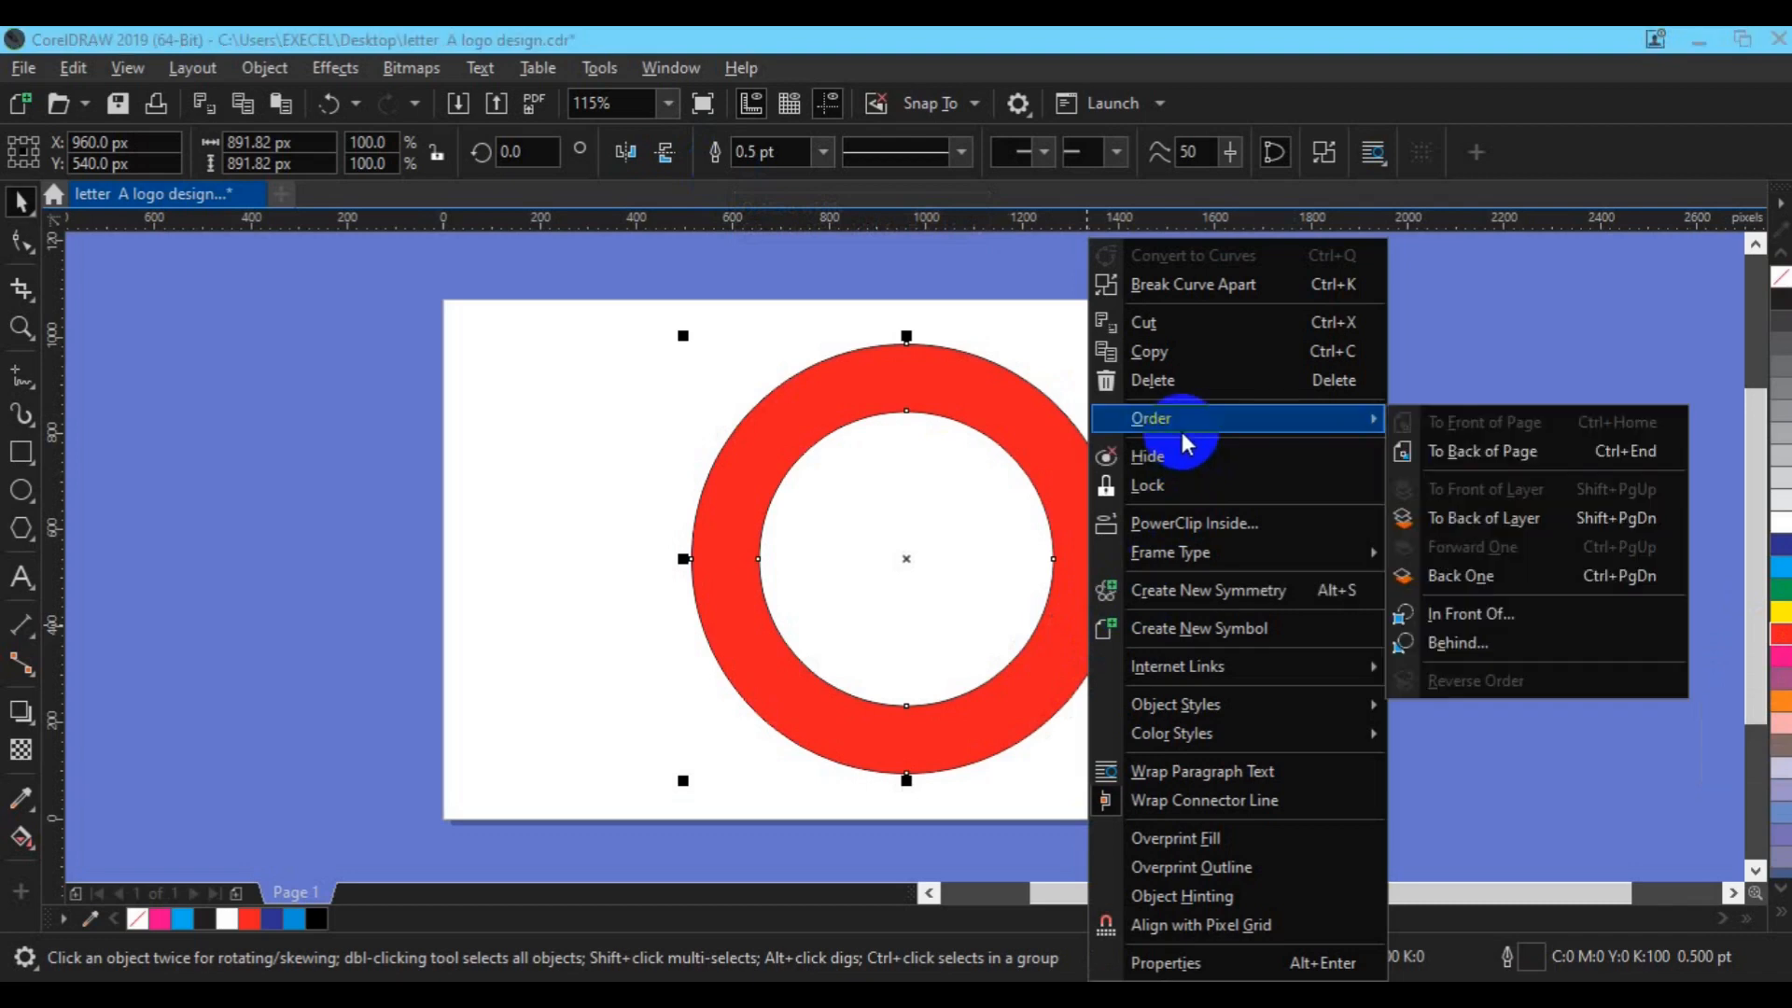
left_click(1450, 454)
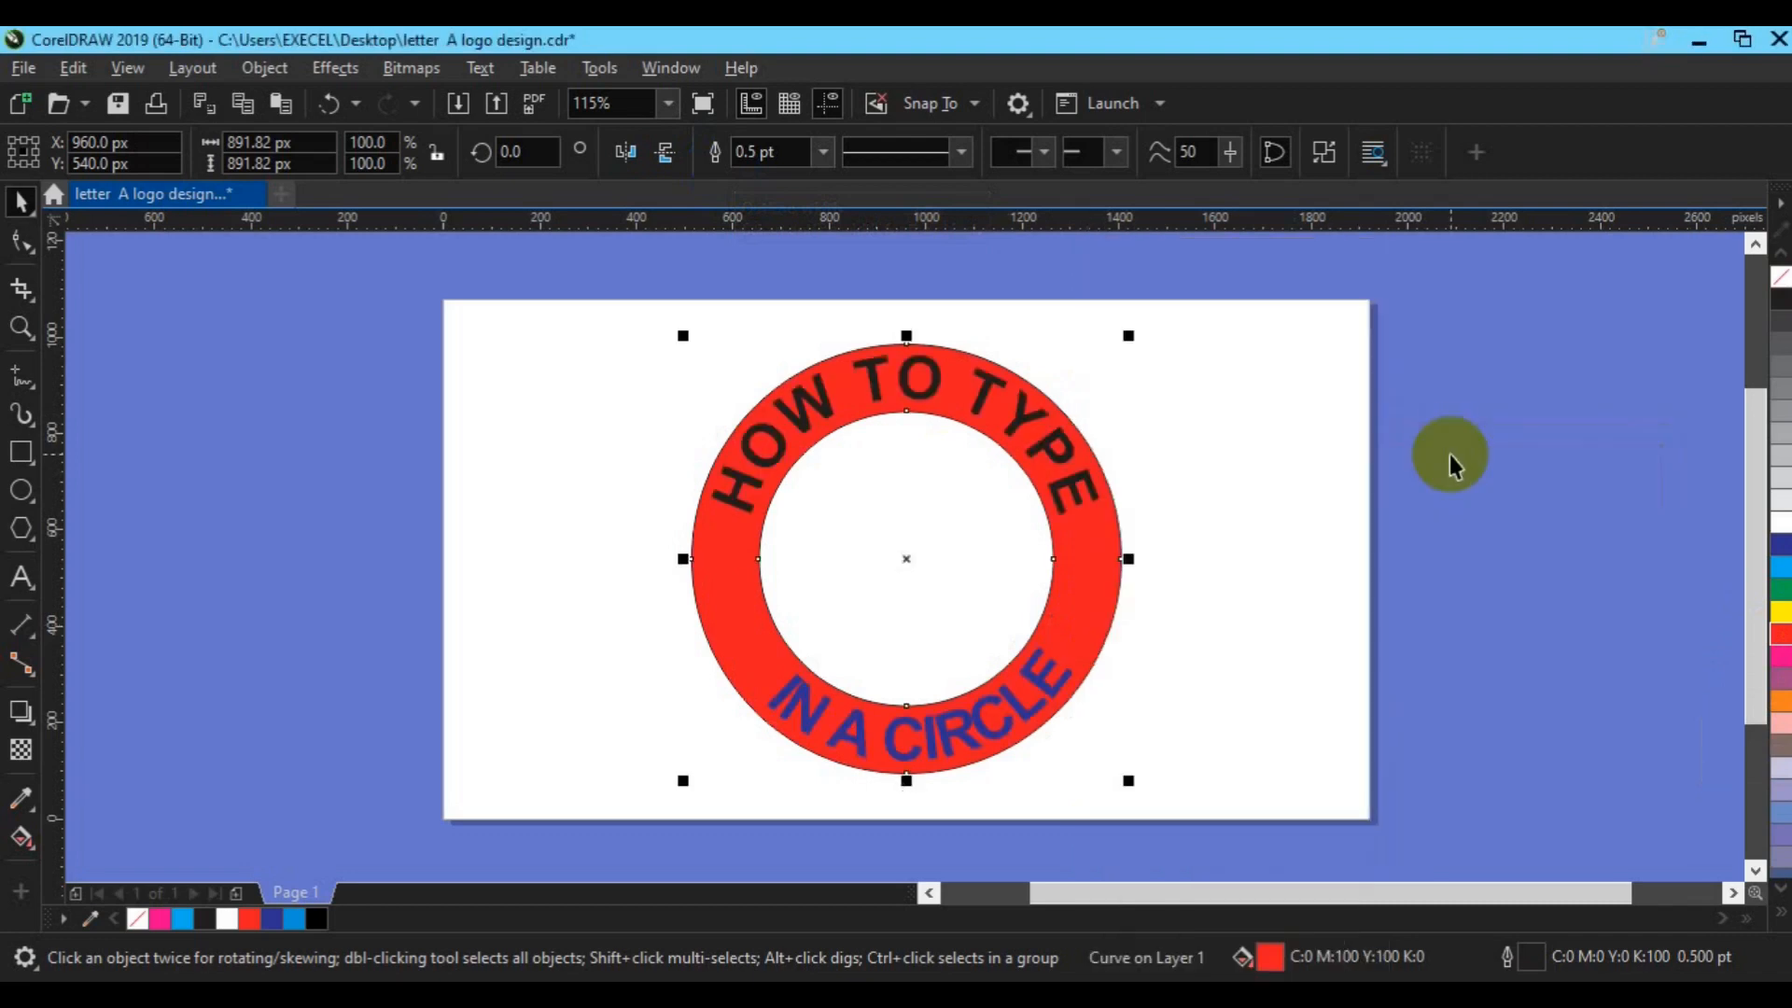
left_click(1465, 528)
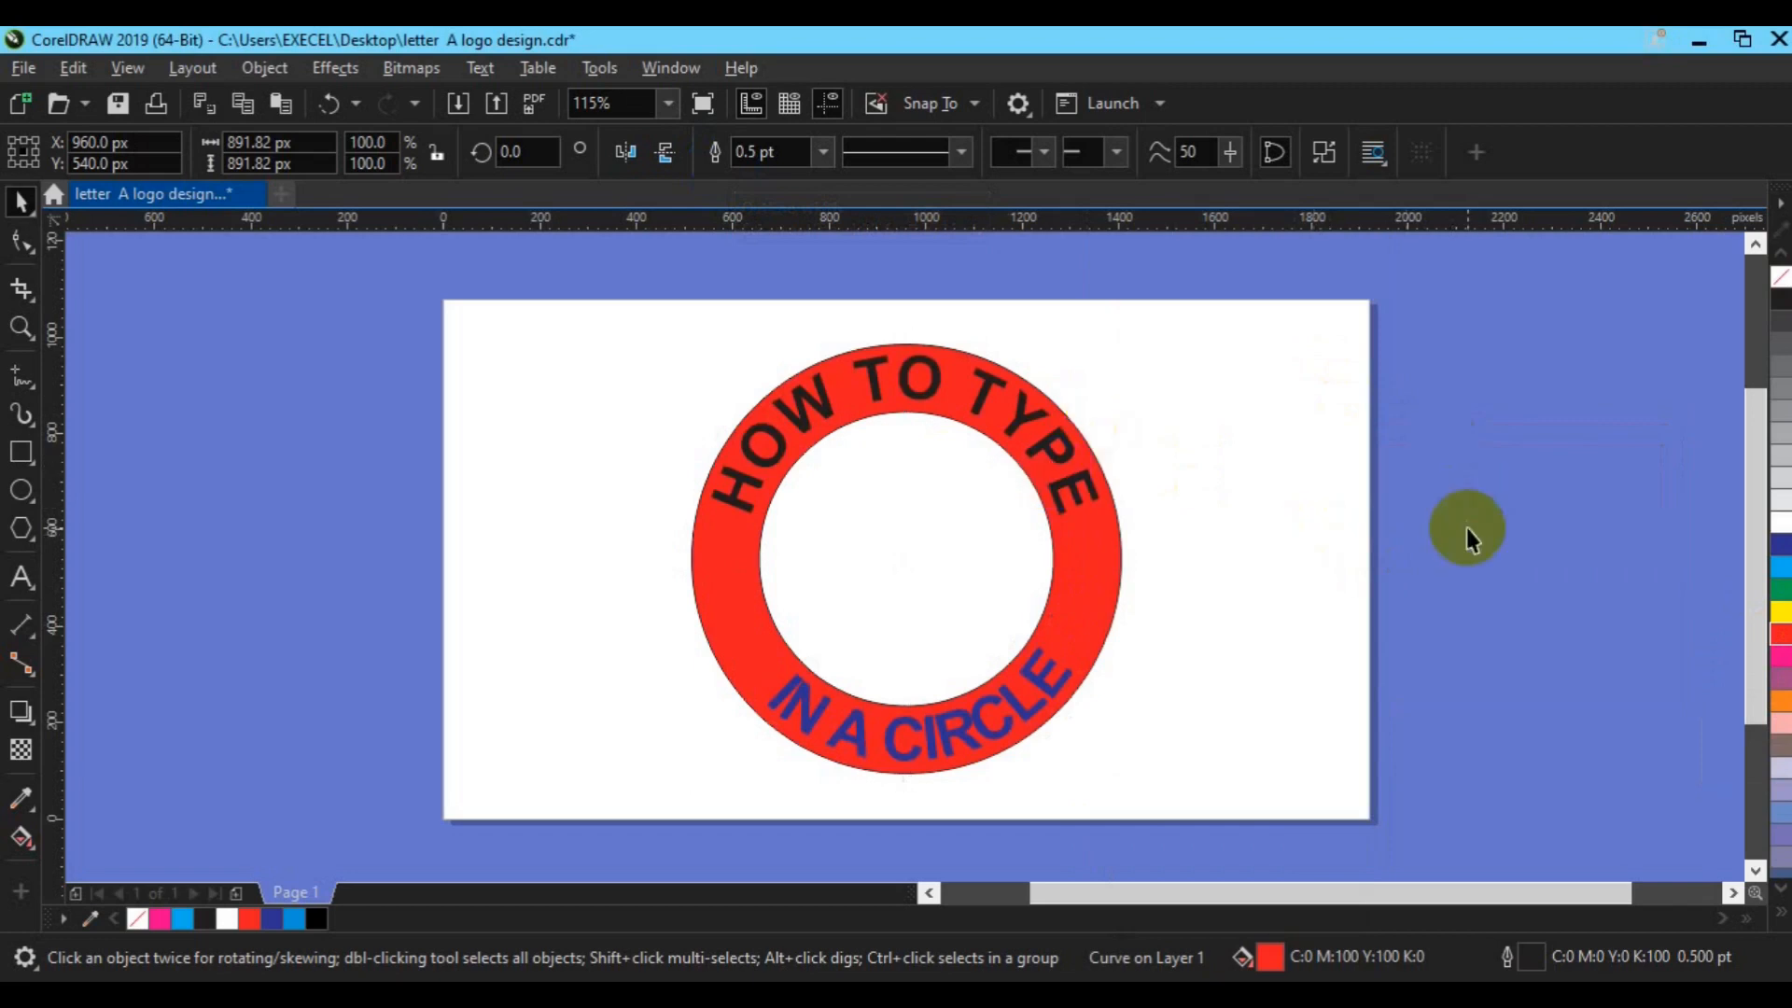
- Fill both the HOW TO TYPE and IN A CIRCLE texts with white
left_click(1067, 507)
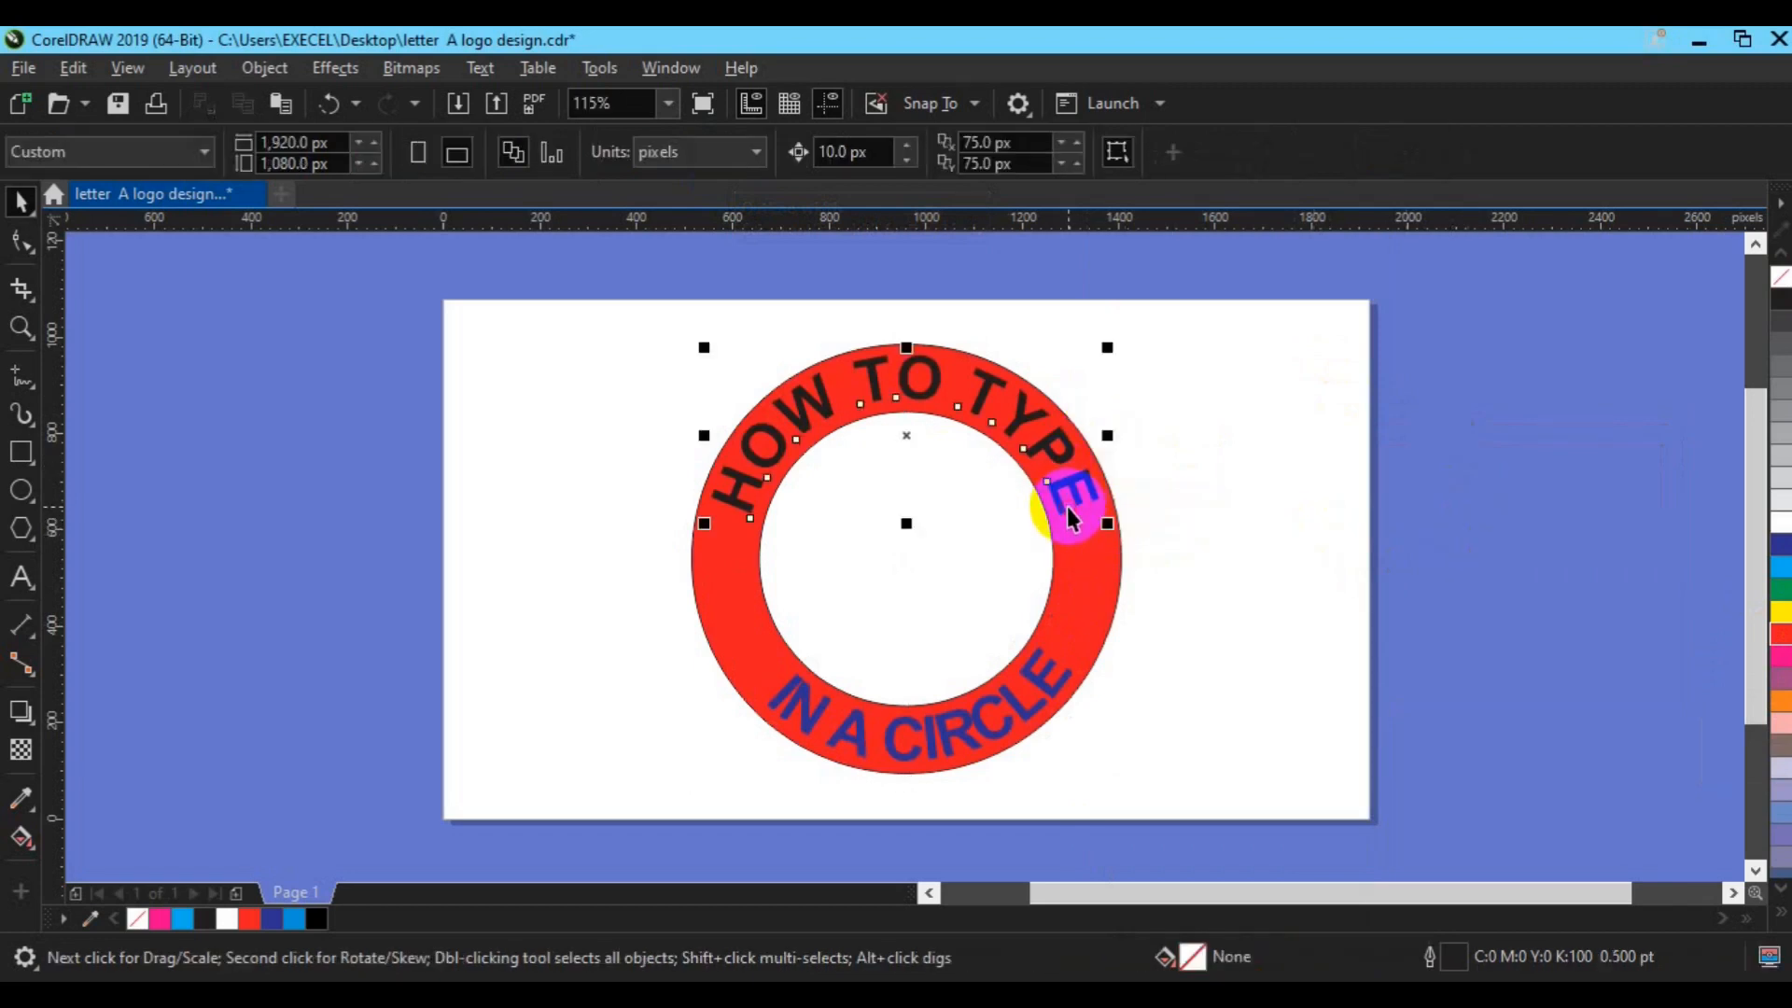
left_click(986, 732, "shift")
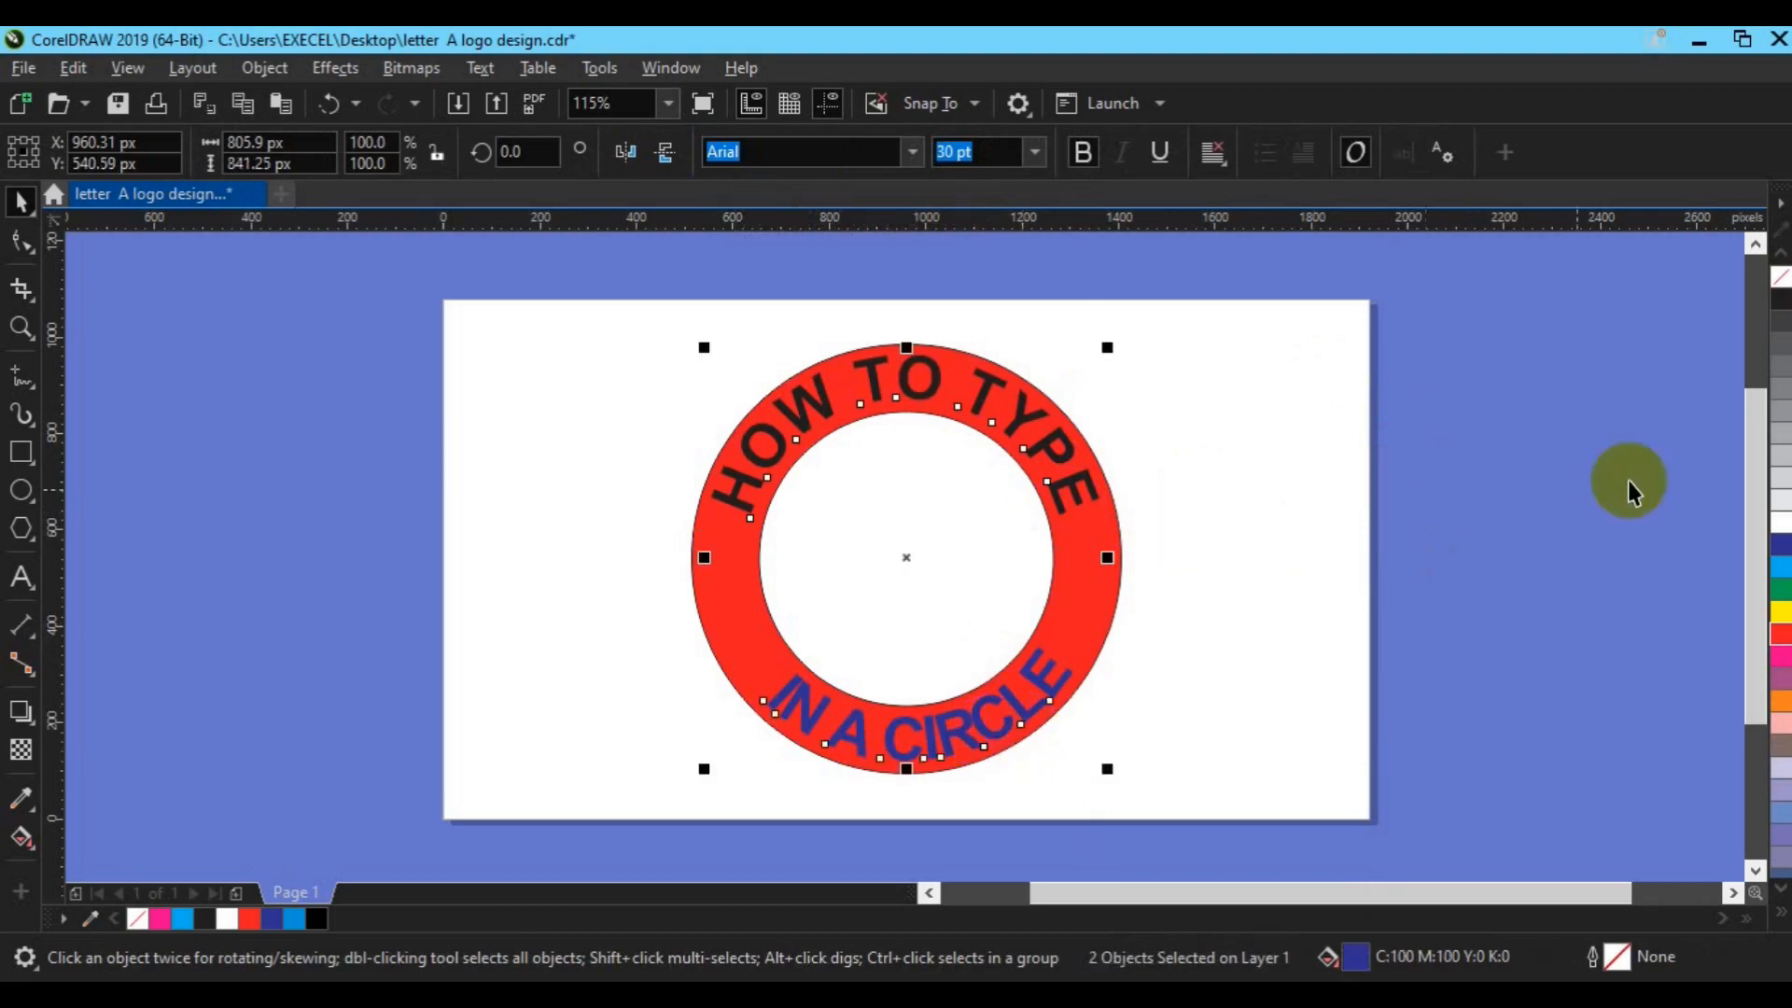
left_click(1780, 521)
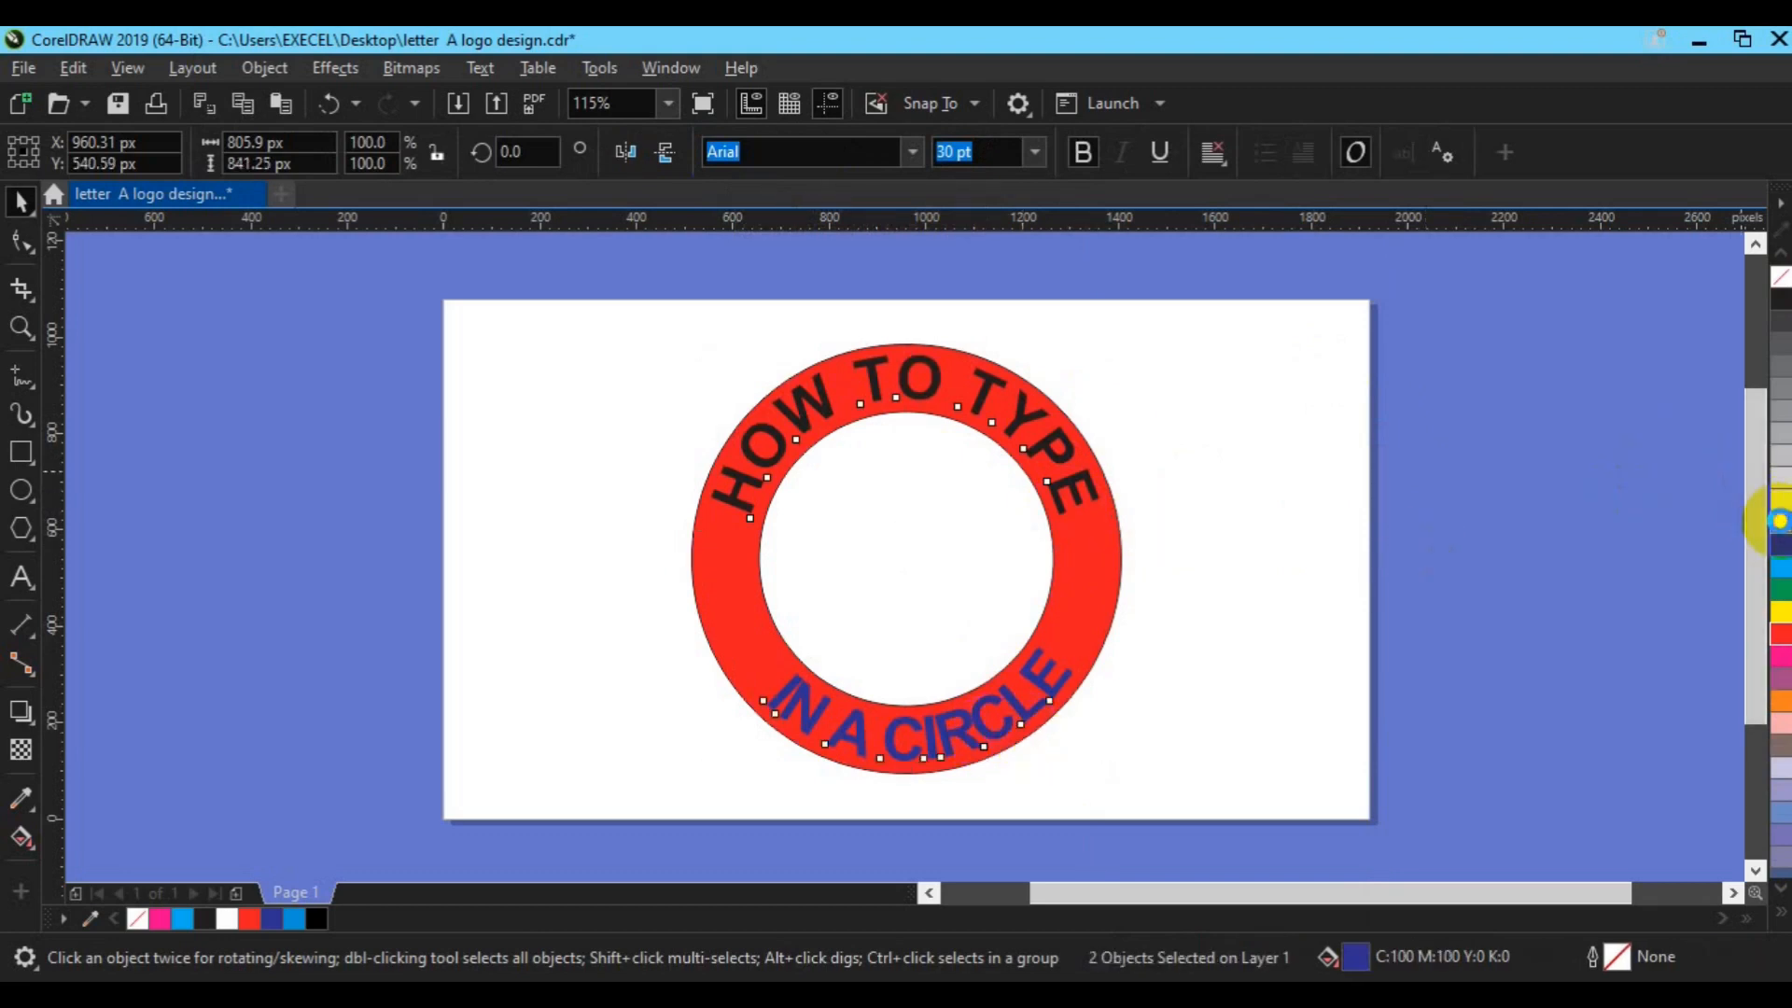
left_click(675, 373)
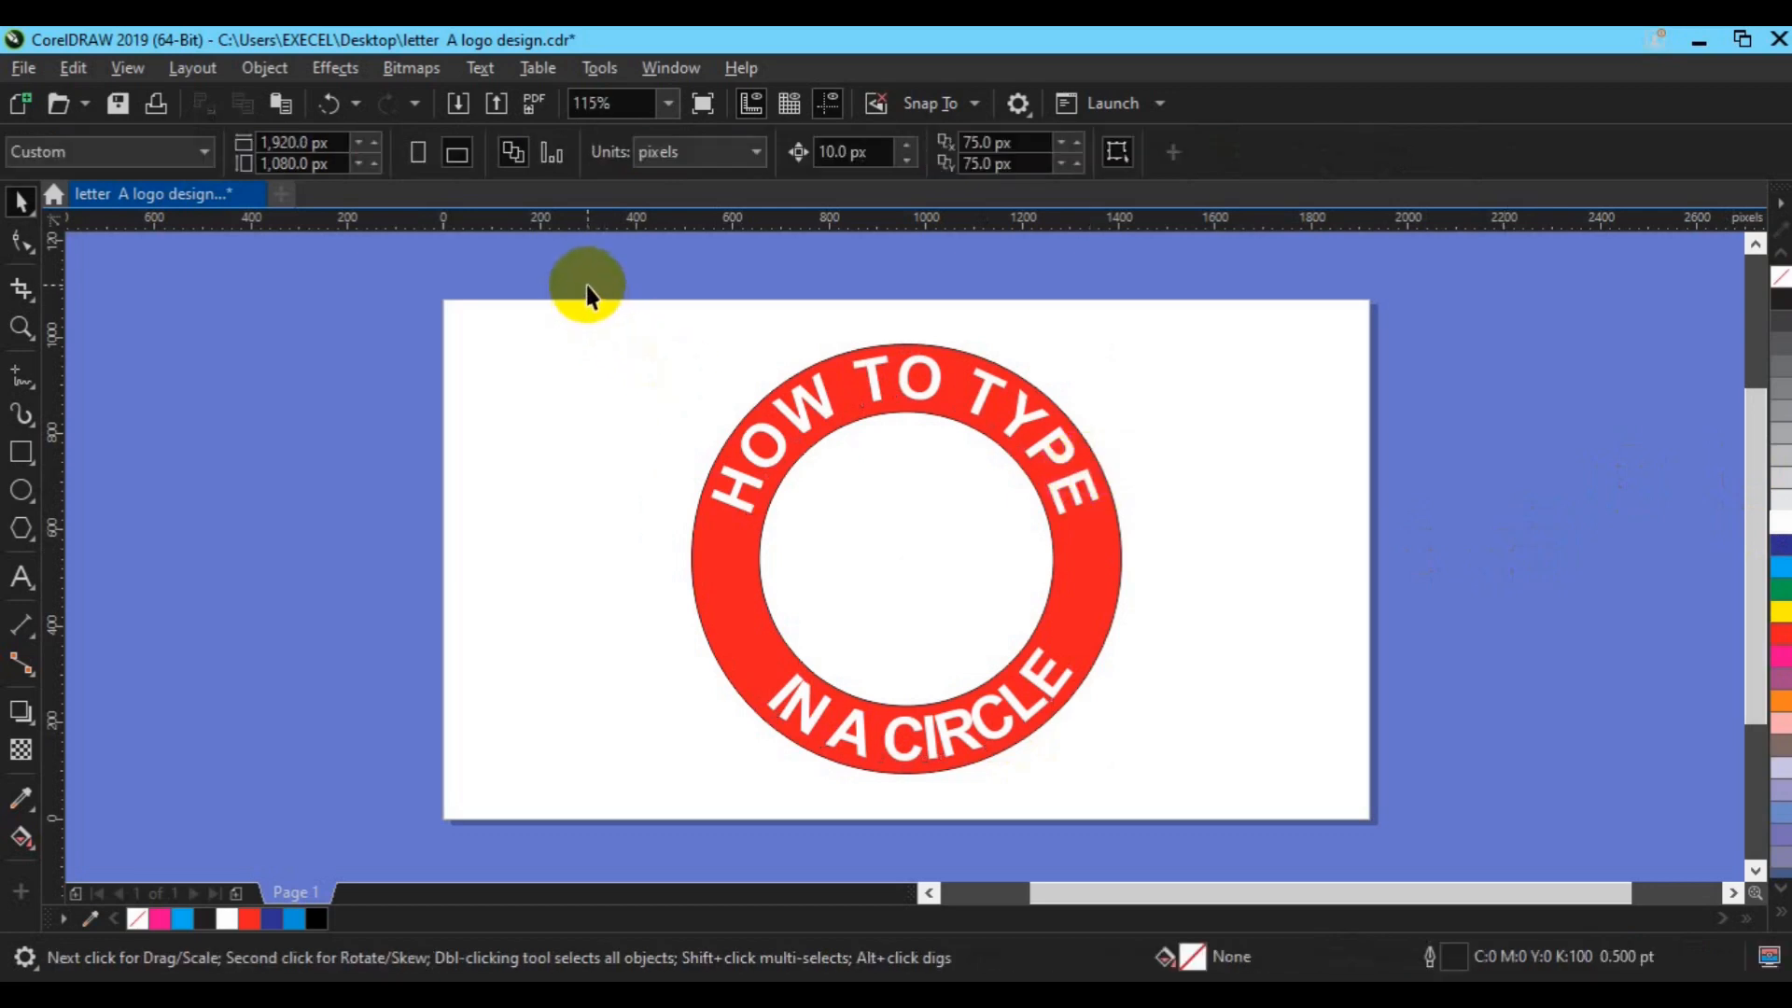
- Remove the outline from the red ring and both curved texts
left_click_drag(586, 284, 1195, 804)
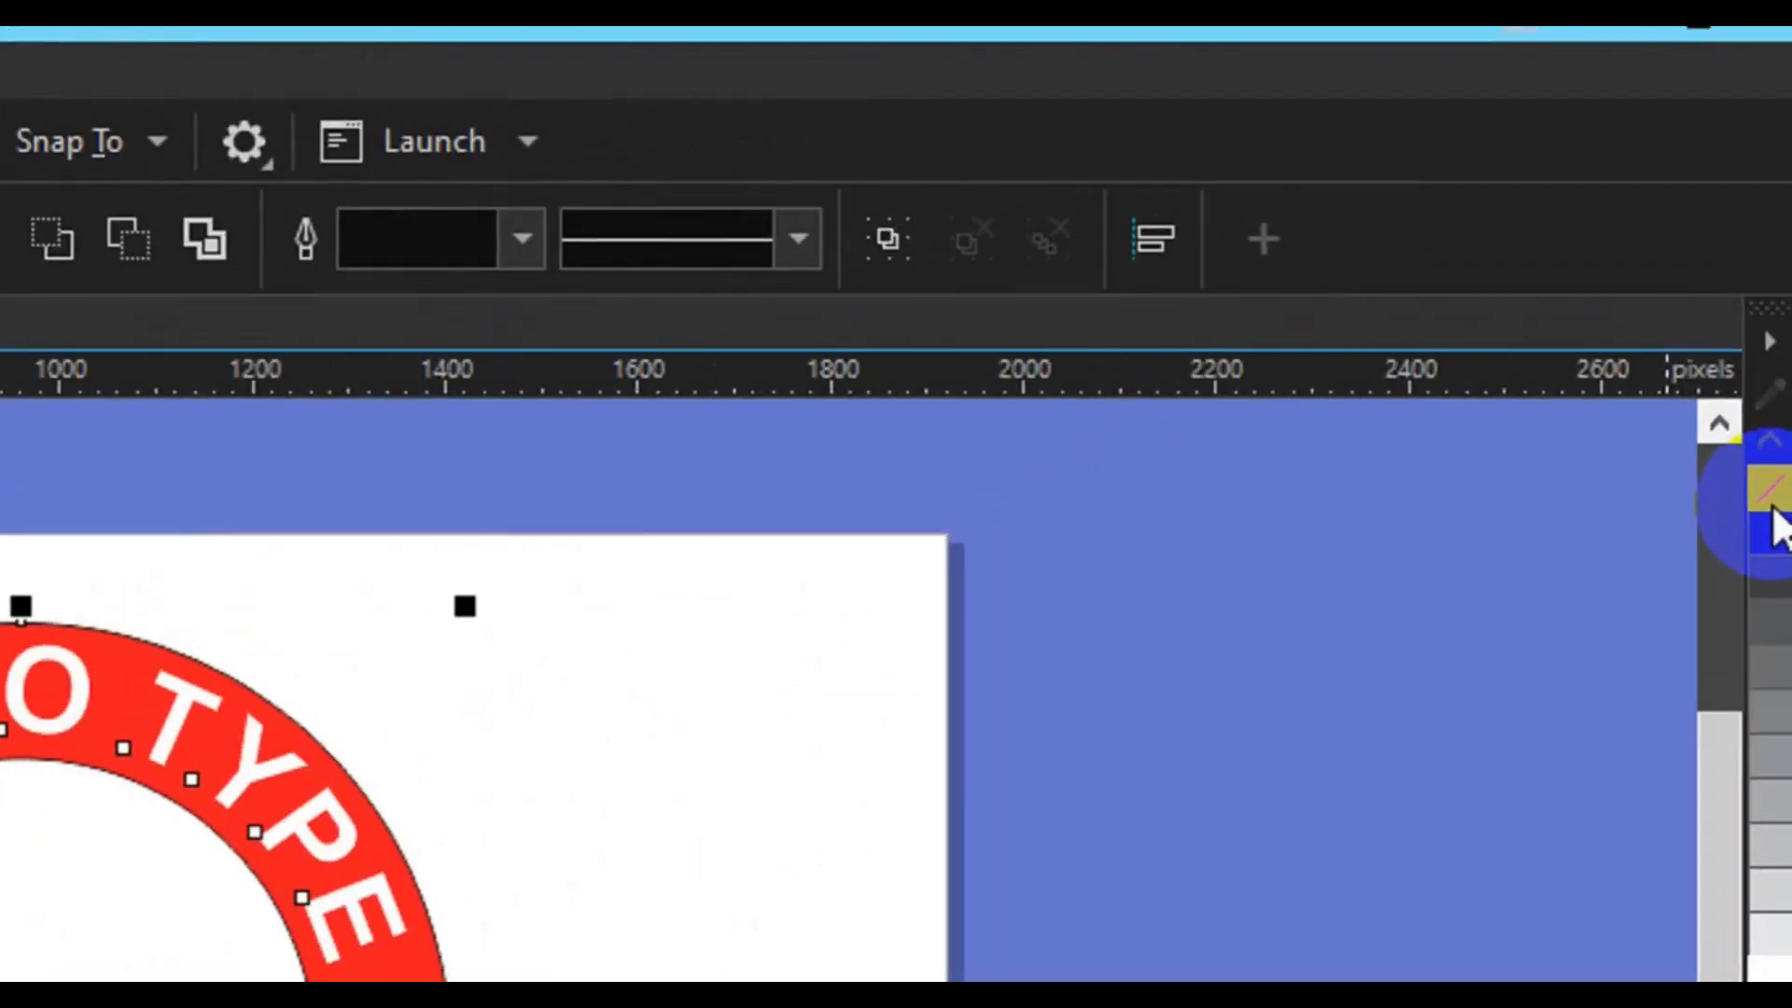
right_click(1781, 284)
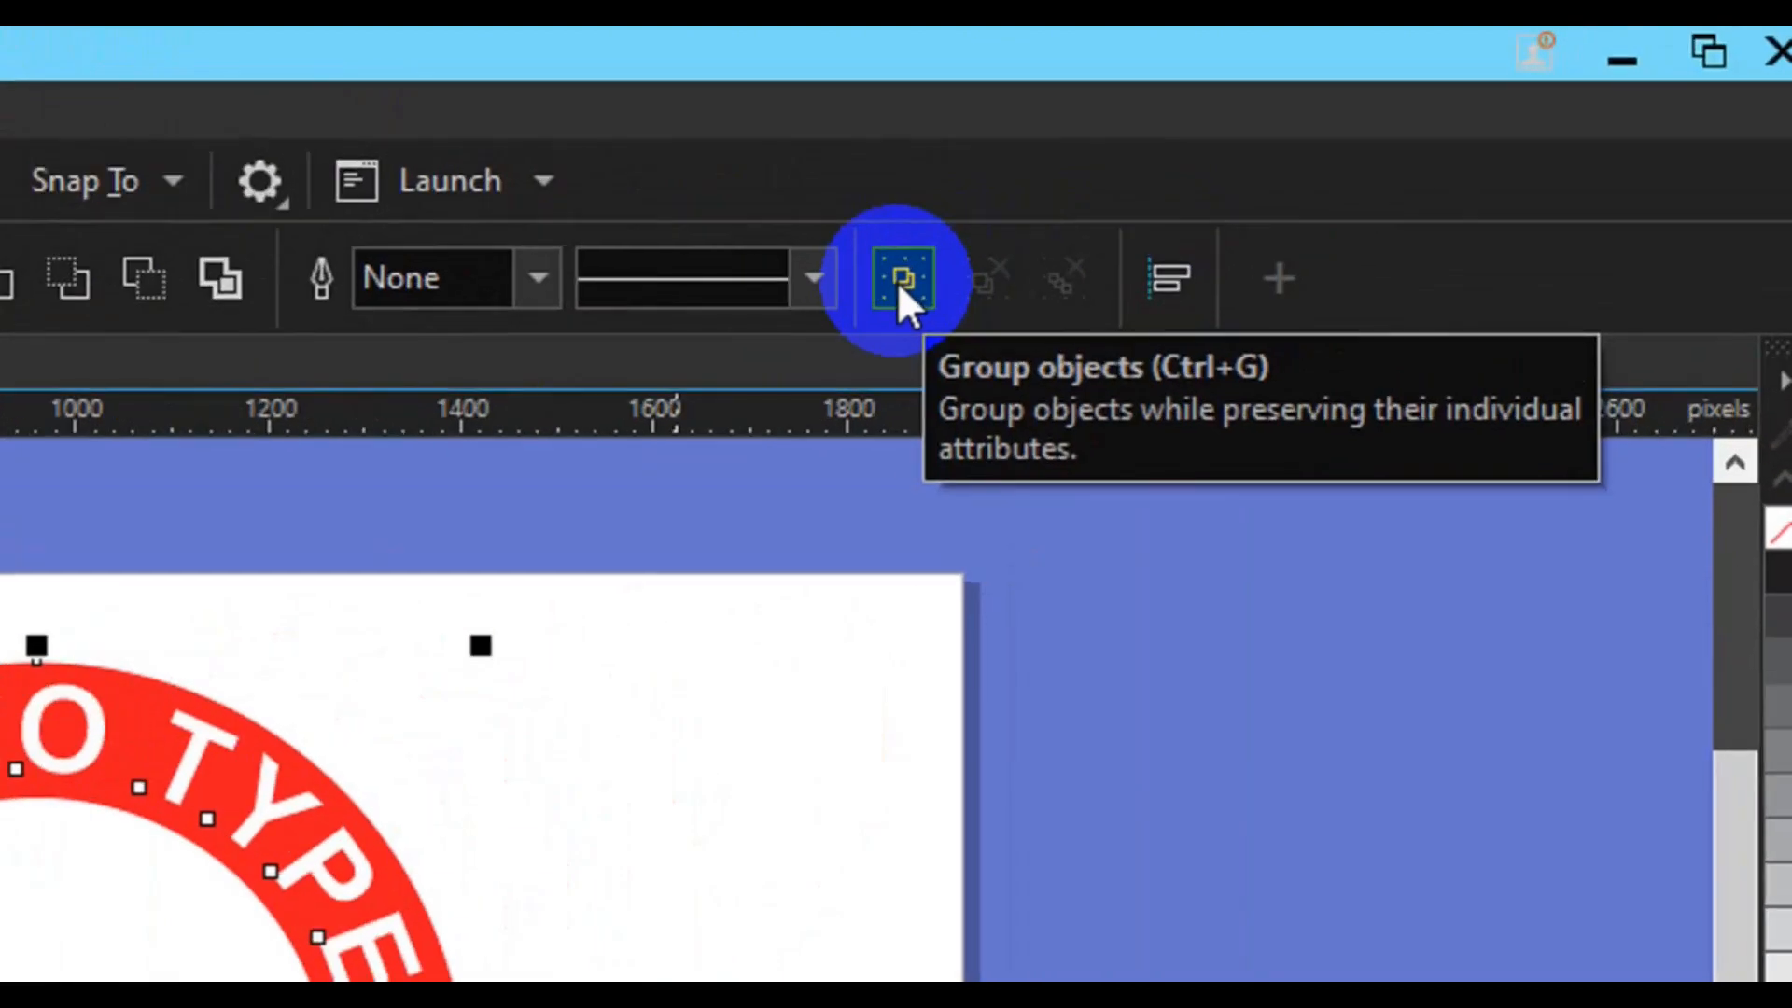
- Group the ring with both texts and scale the group down around its center to about 739 px
left_click(1336, 153)
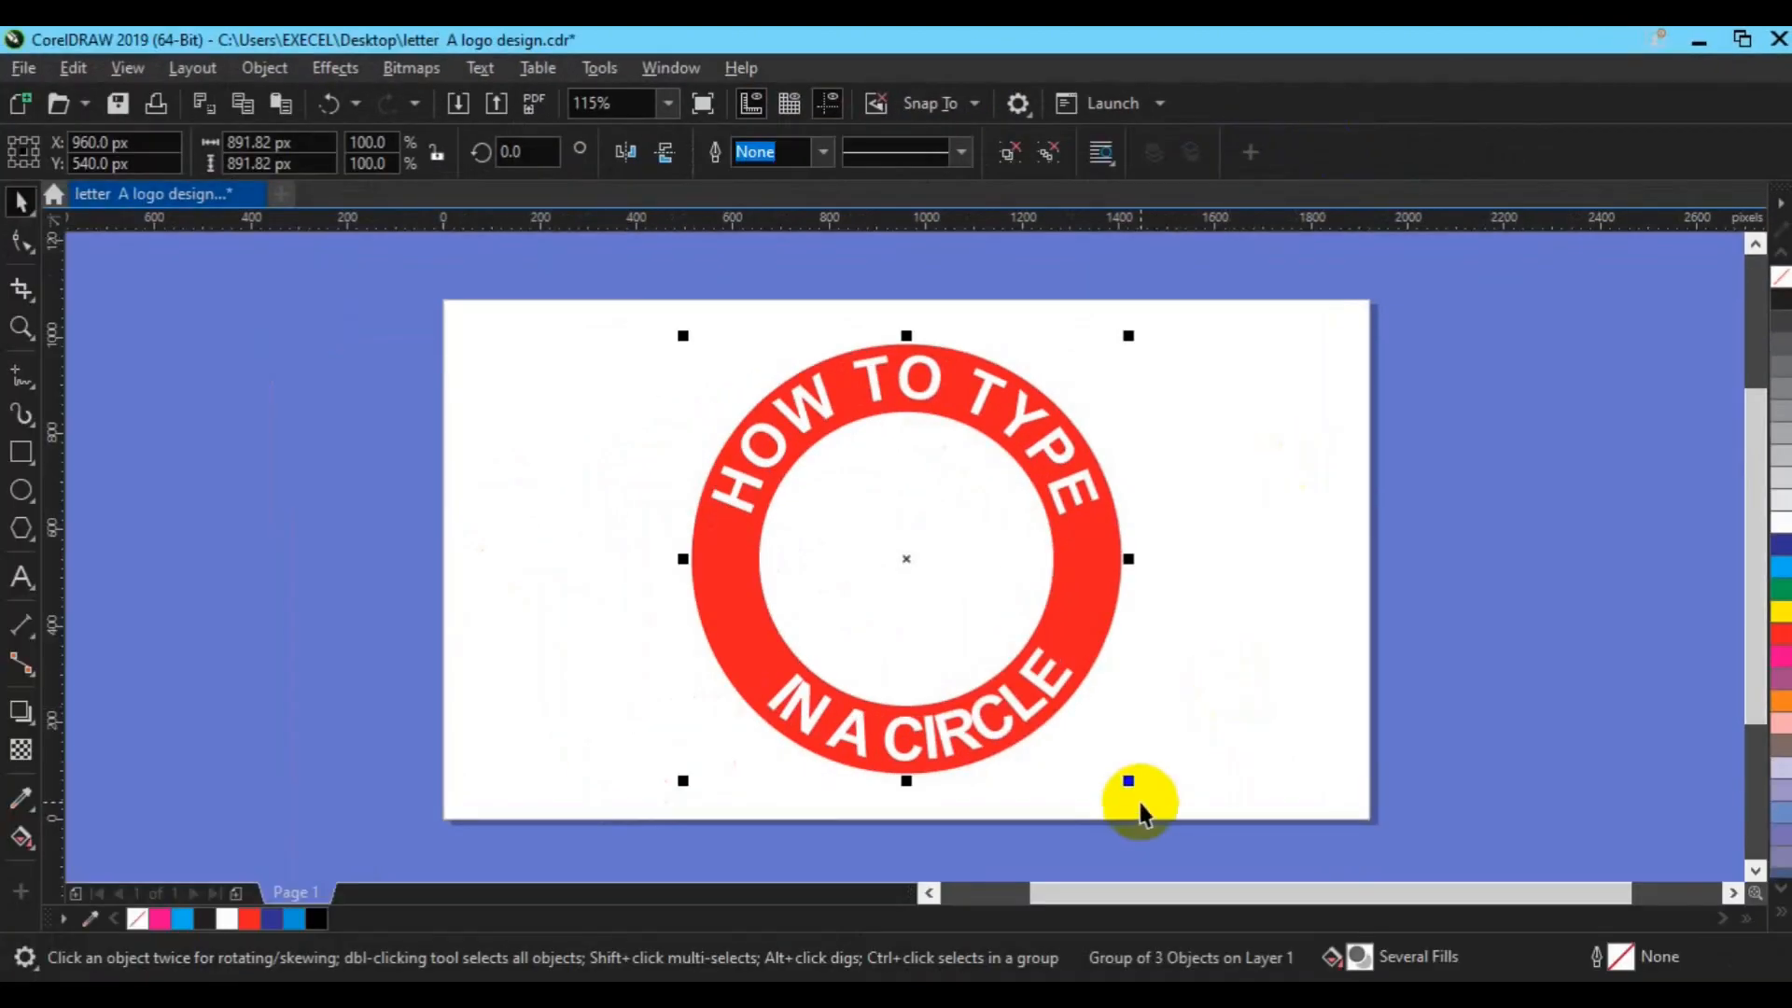
left_click_drag(1133, 790, 1092, 748)
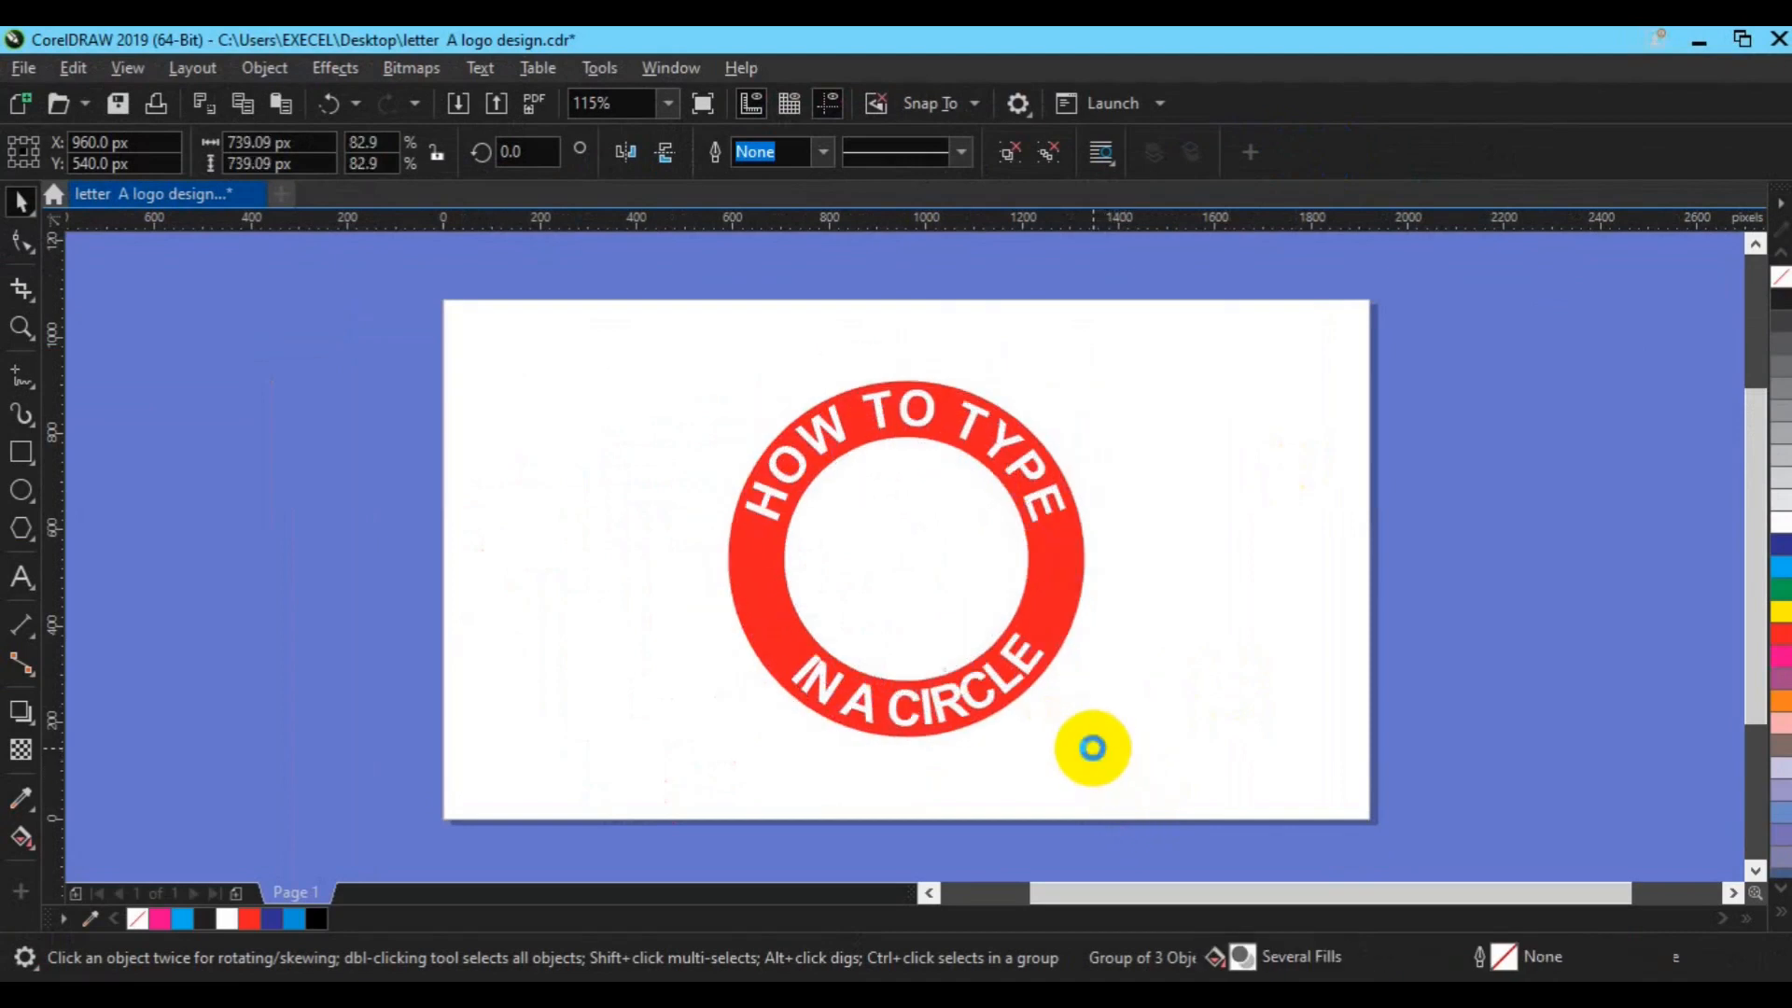